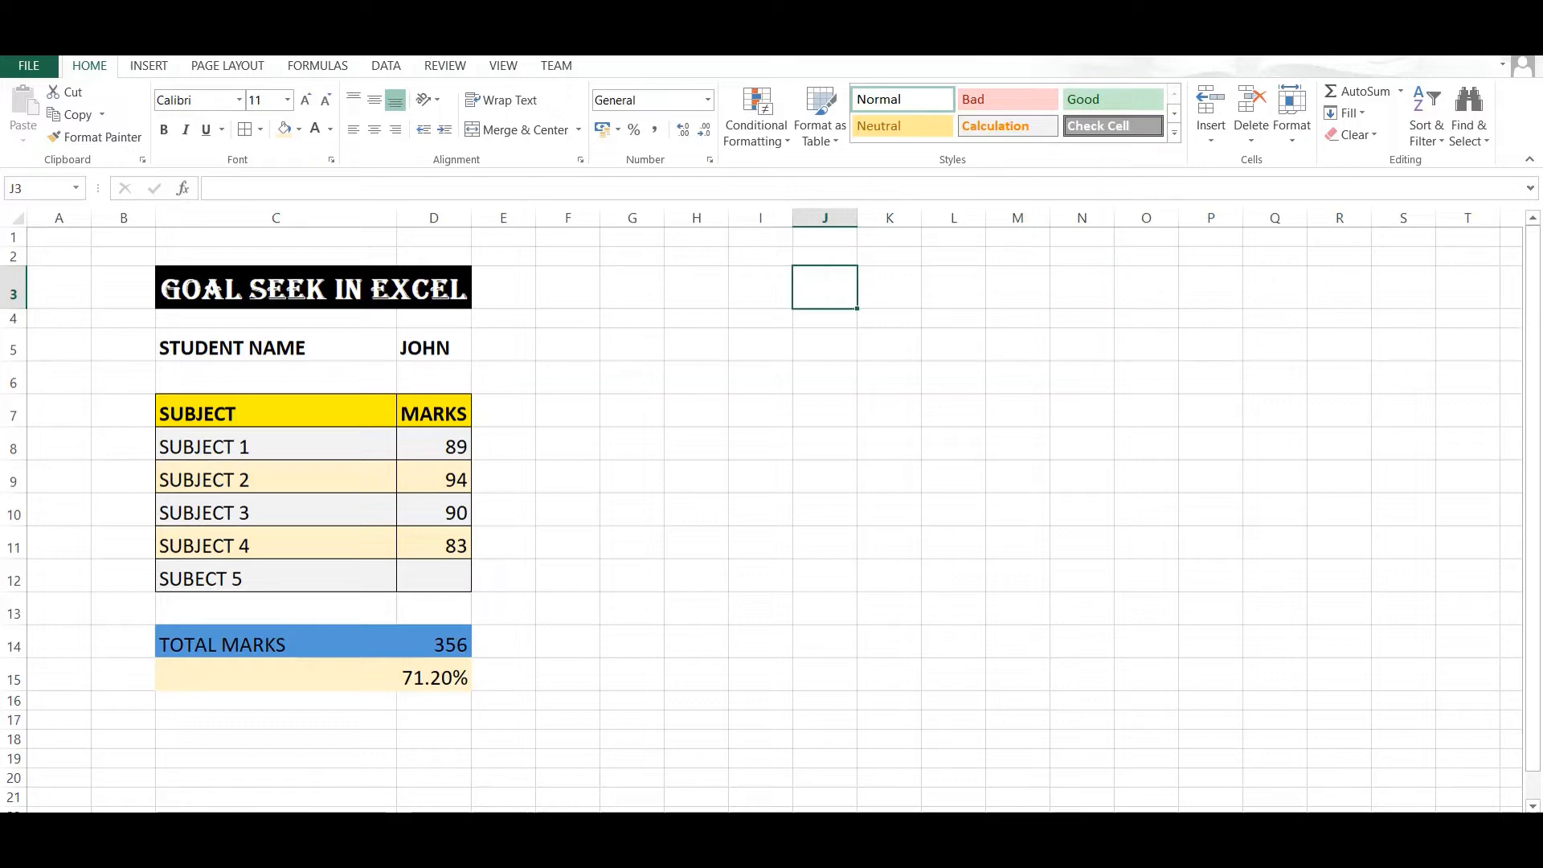
Step: Examine the total marks formula in D14 and the subject marks in column D of the student's mark sheet
key(Left)
key(Left)
key(Home)
key(Down)
key(Down)
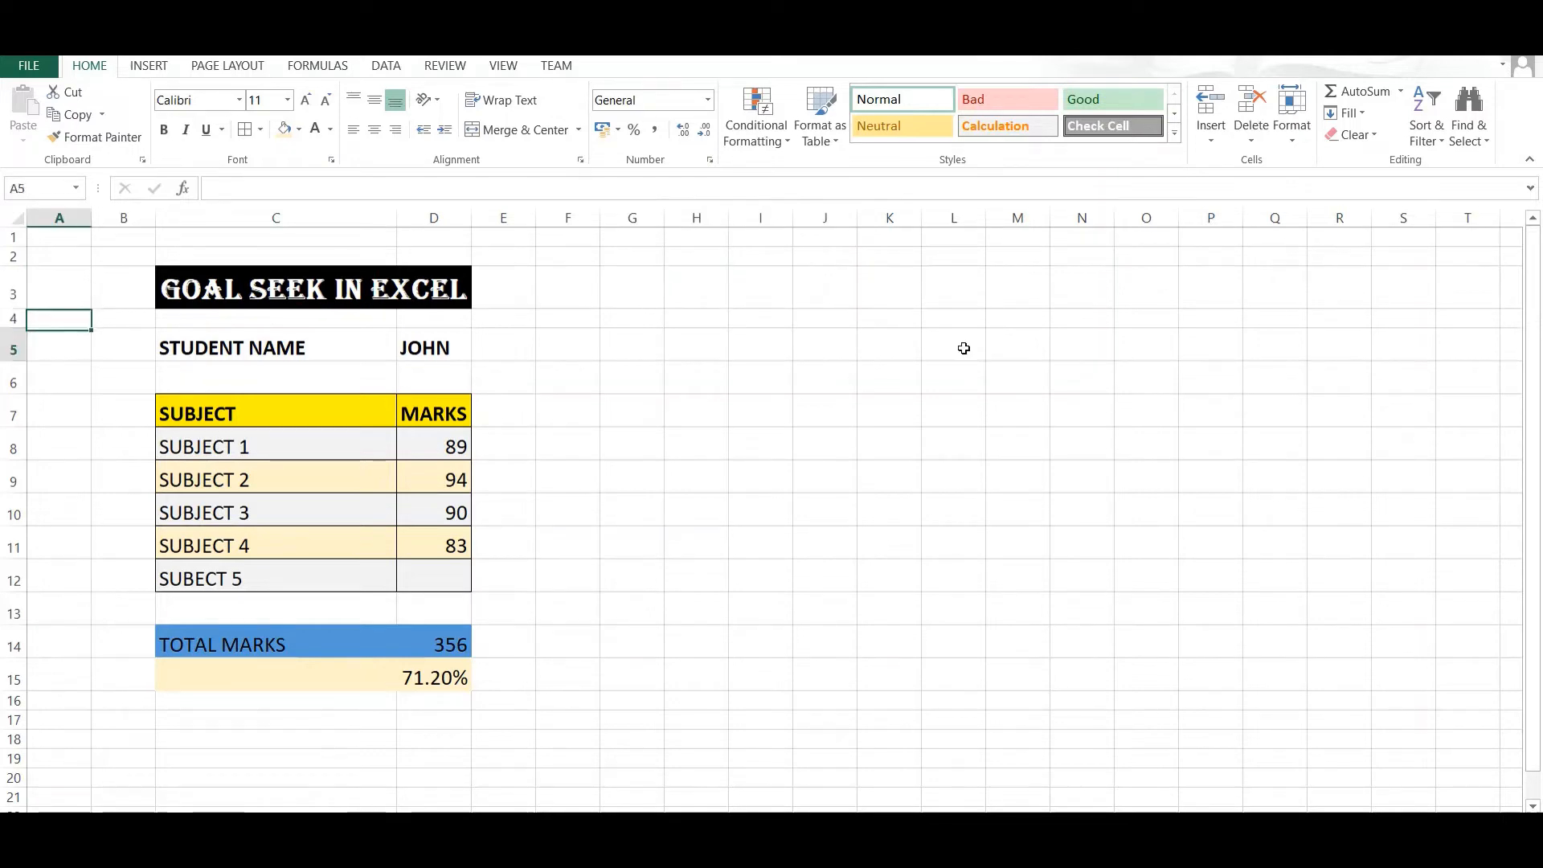
key(Down)
key(Down)
key(Down)
key(Down)
key(Down)
key(Down)
key(Down)
key(Down)
key(Down)
key(Right)
key(Right)
key(Right)
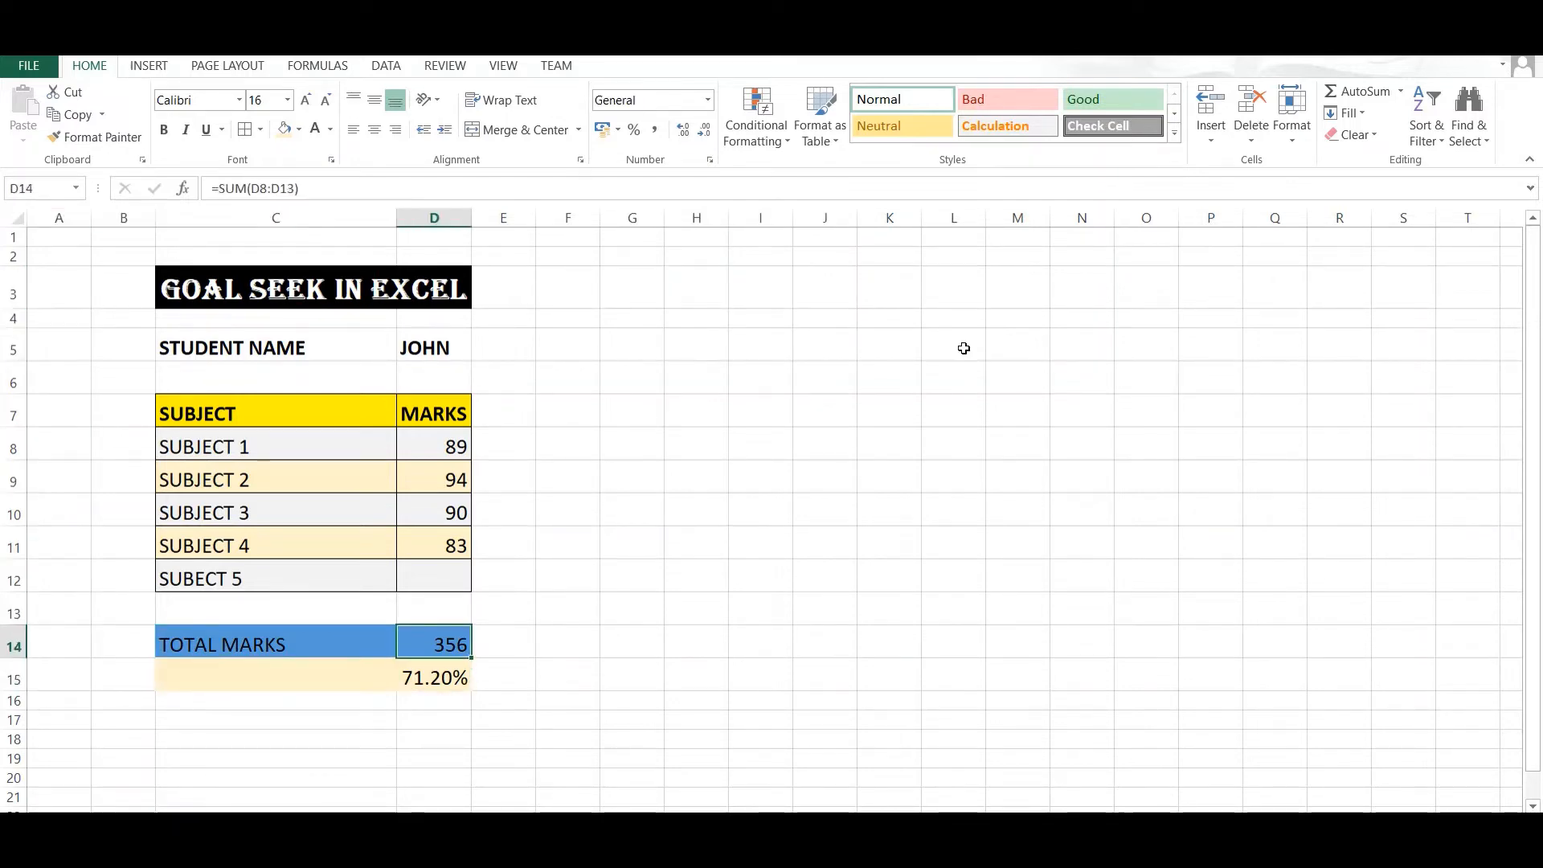
click(461, 436)
click(443, 584)
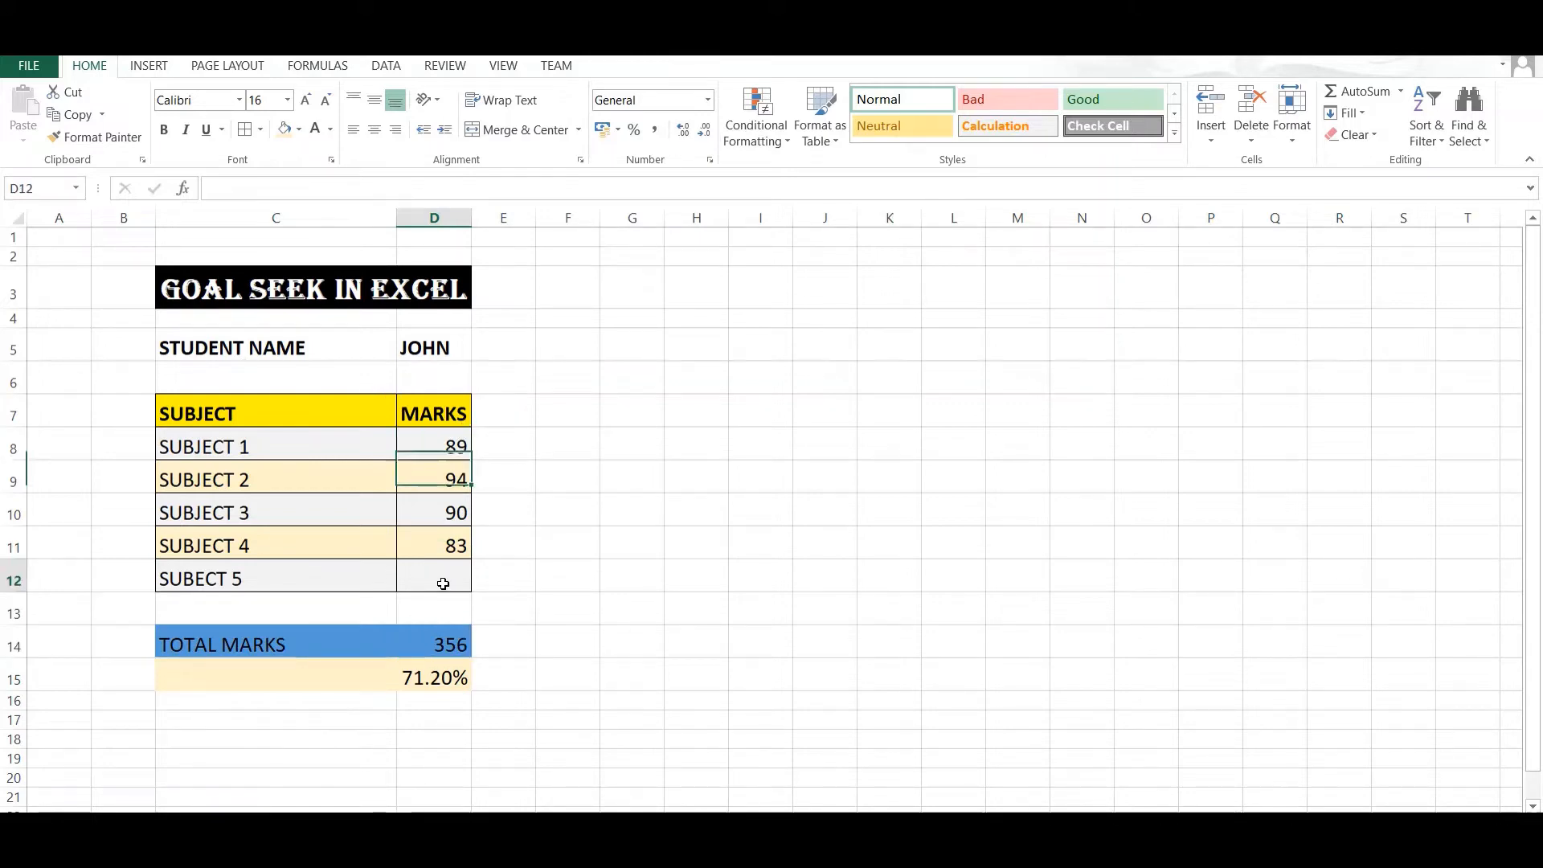
key(Down)
key(Down)
key(Up)
key(Up)
key(Up)
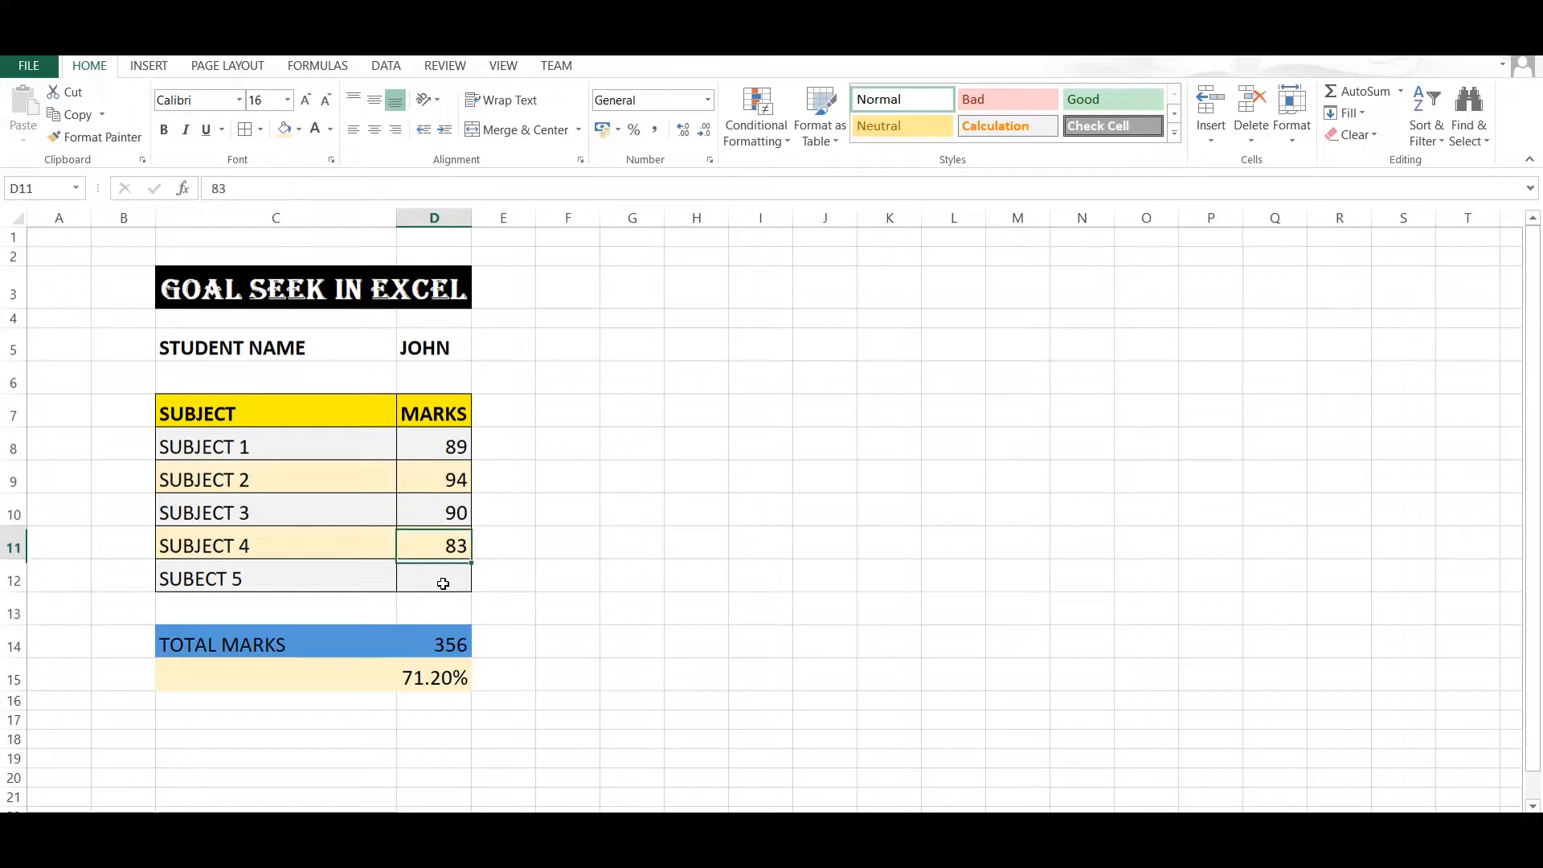
Step: Try a mark of 80 for Subject 5 in cell D12
key(Down)
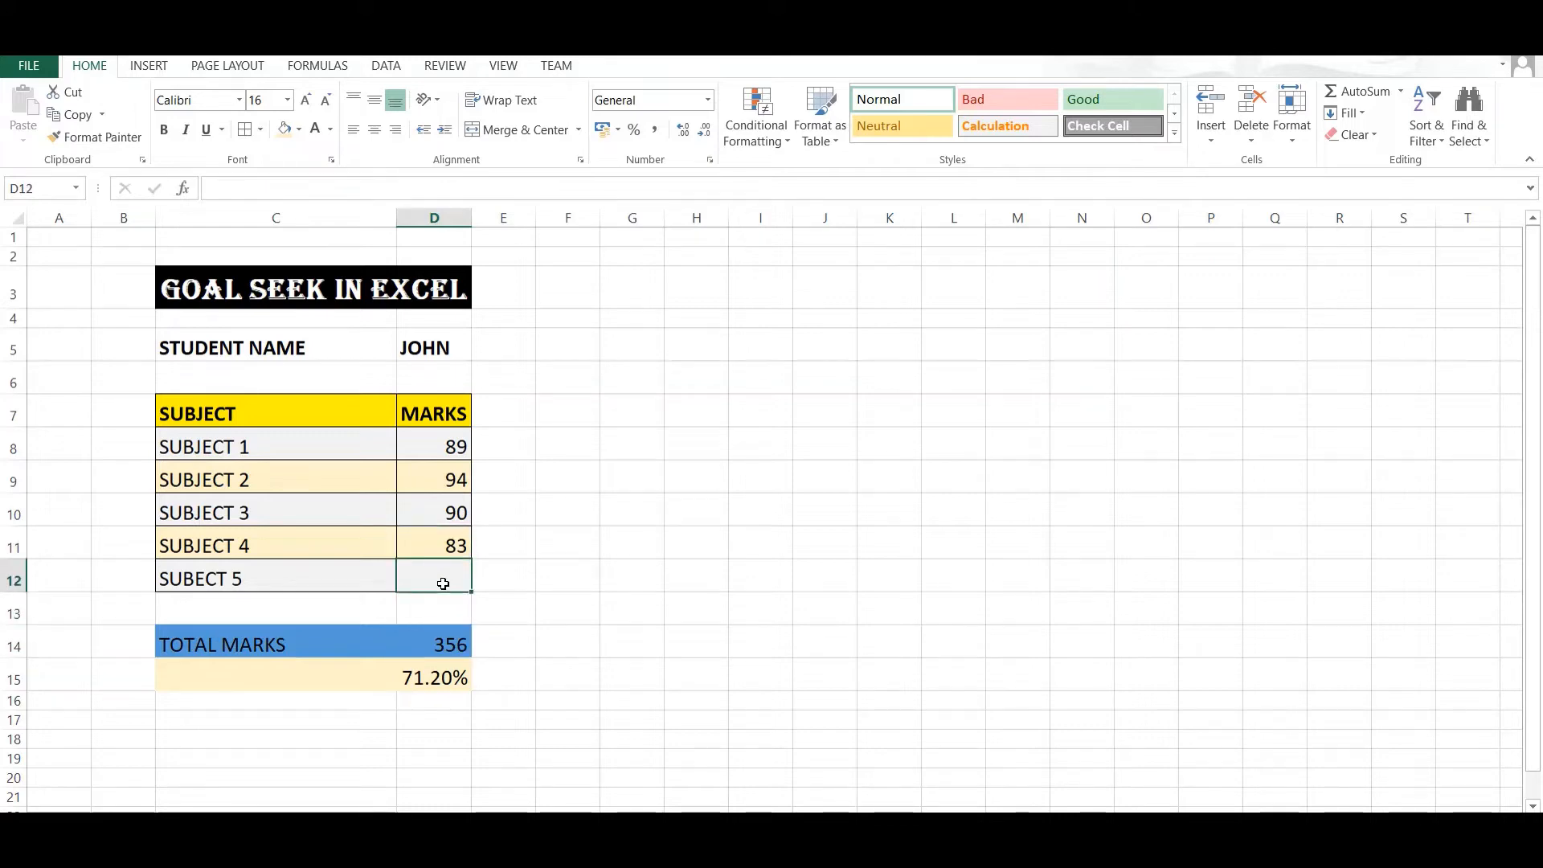
text(80)
key(Return)
key(Up)
key(alt)
key(alt)
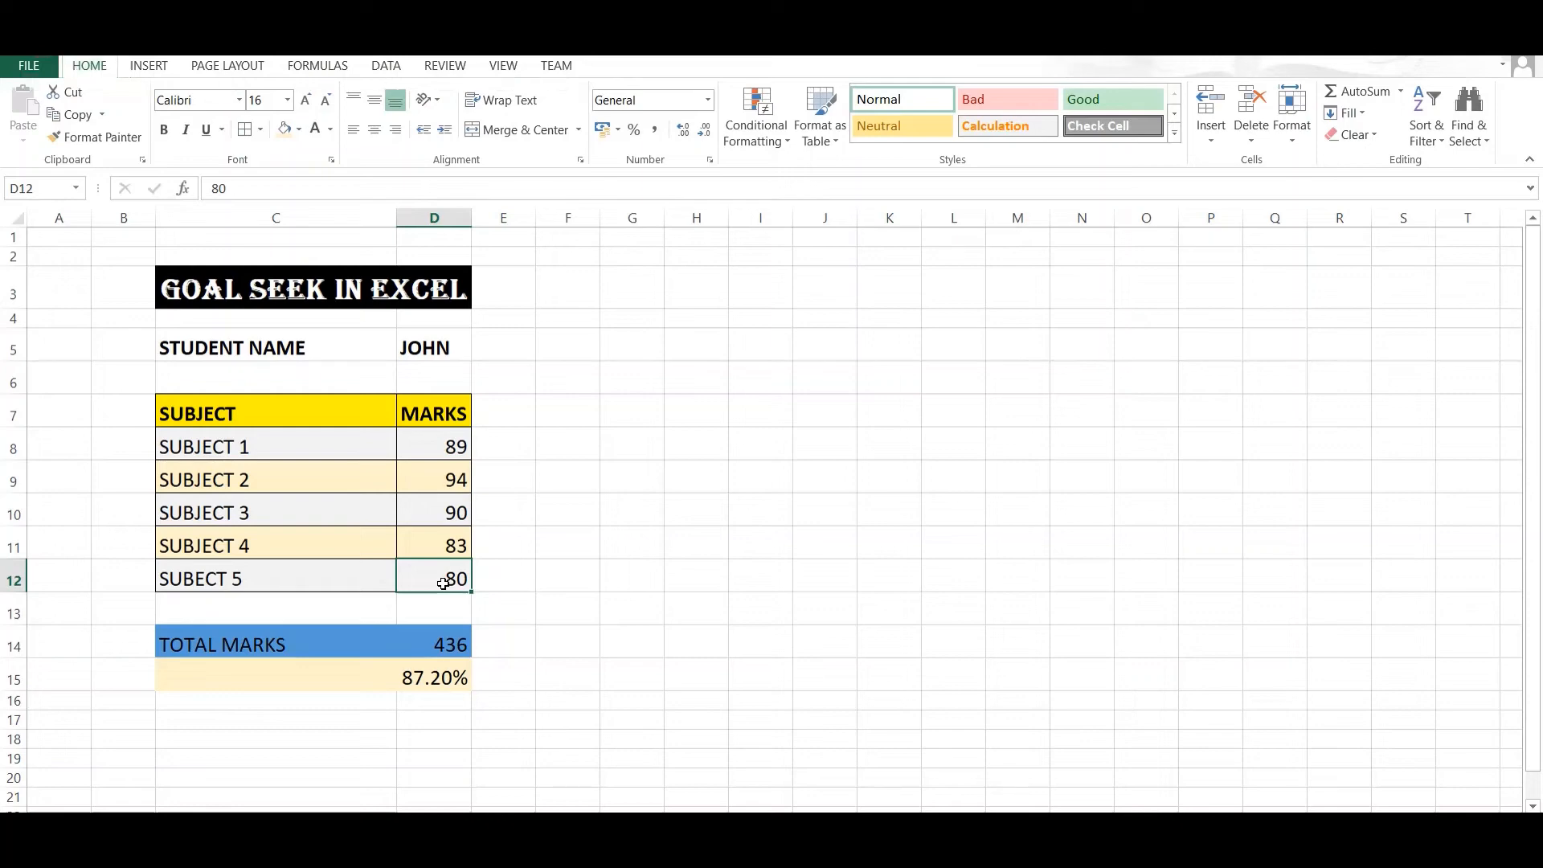
Step: Try a mark of 81 for Subject 5 in cell D12 and clear the cell
text(81)
key(Return)
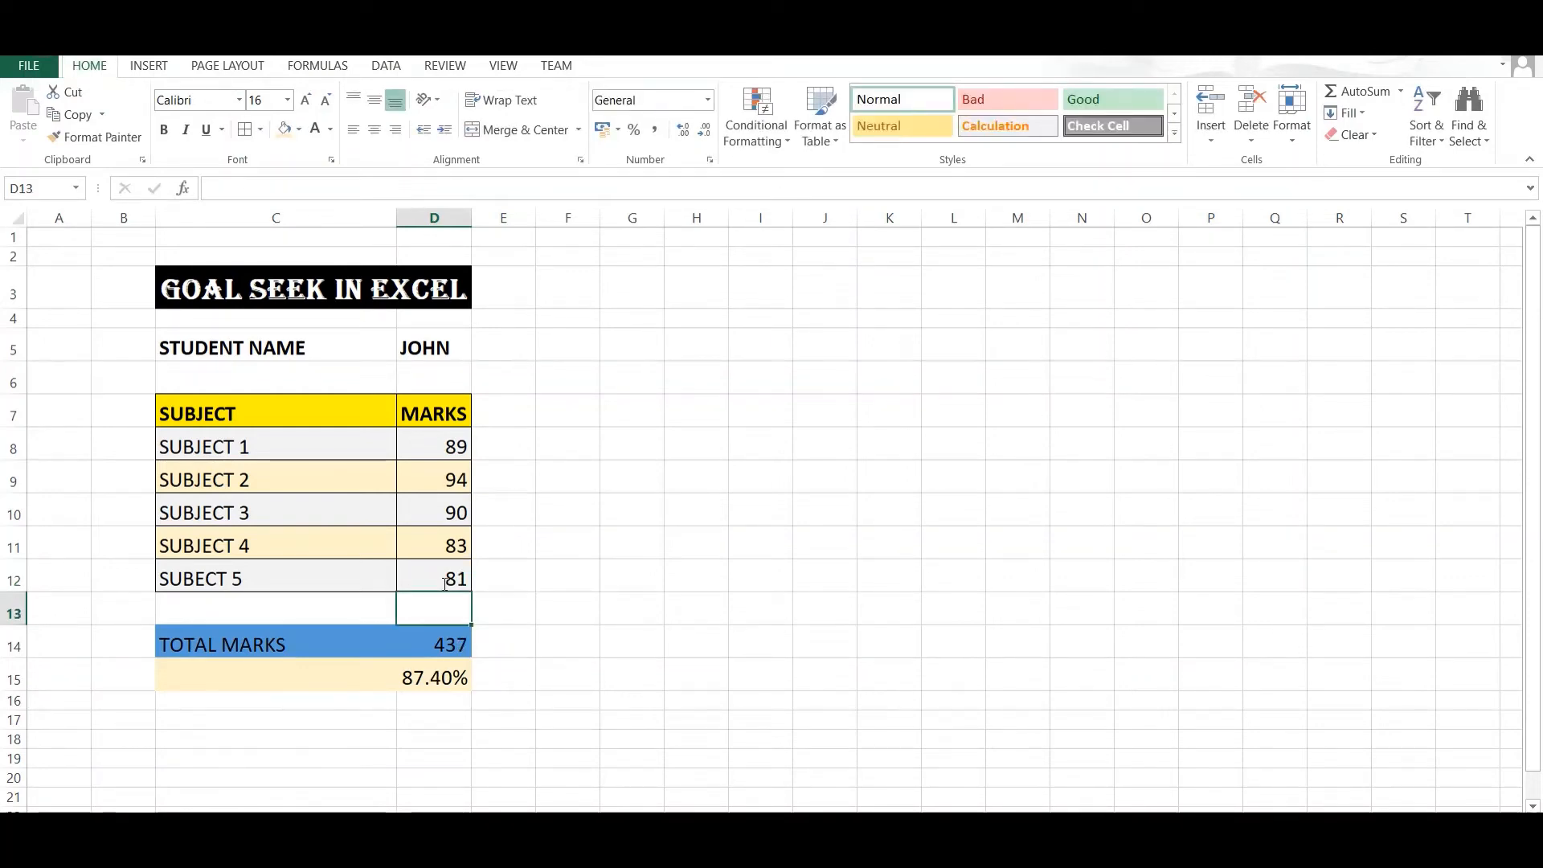
click(447, 577)
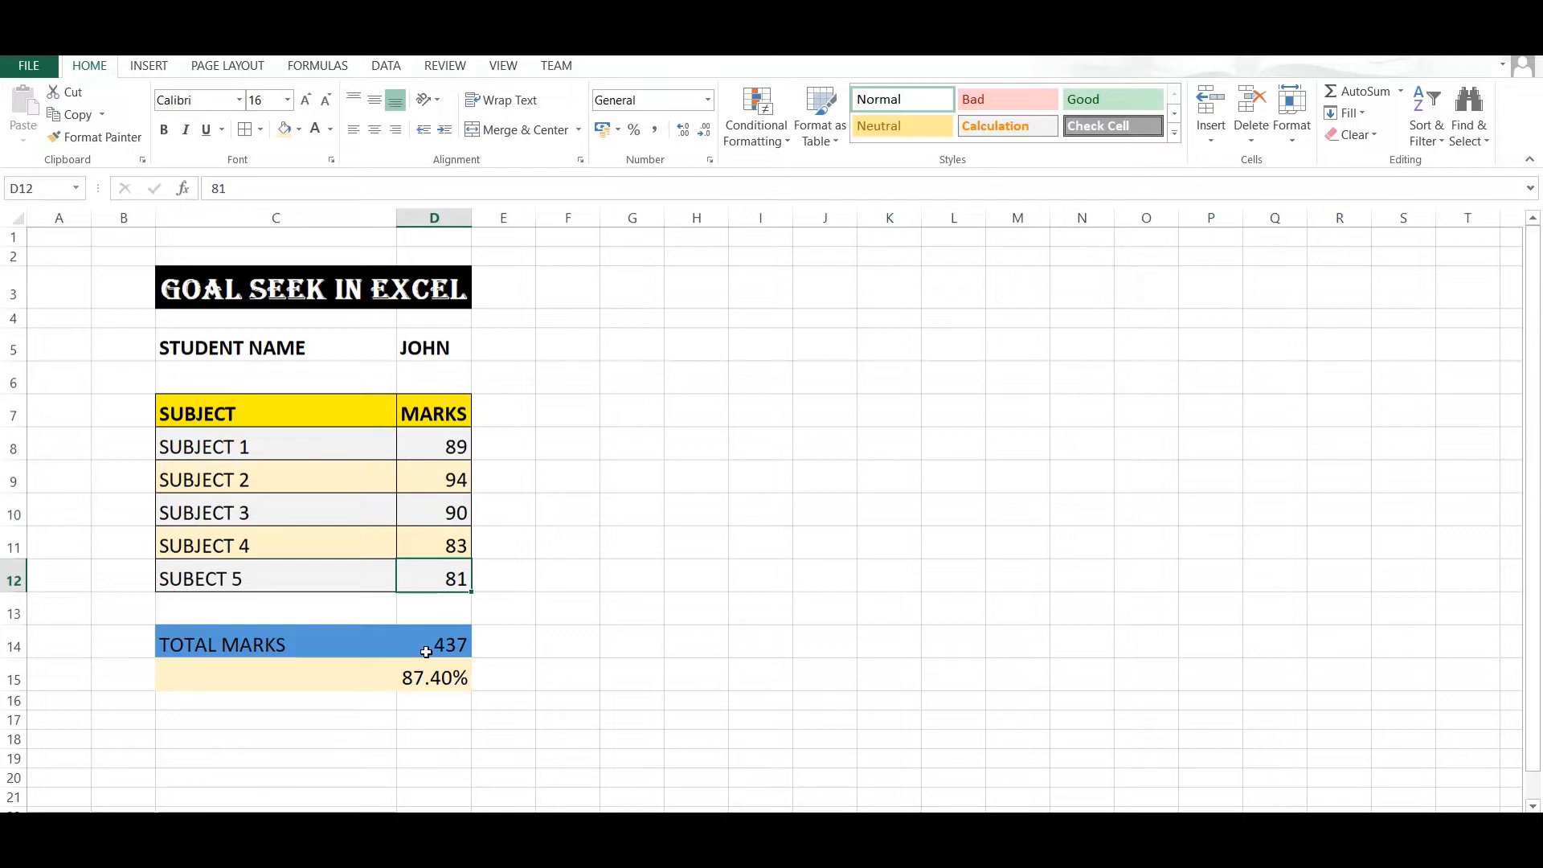
key(Delete)
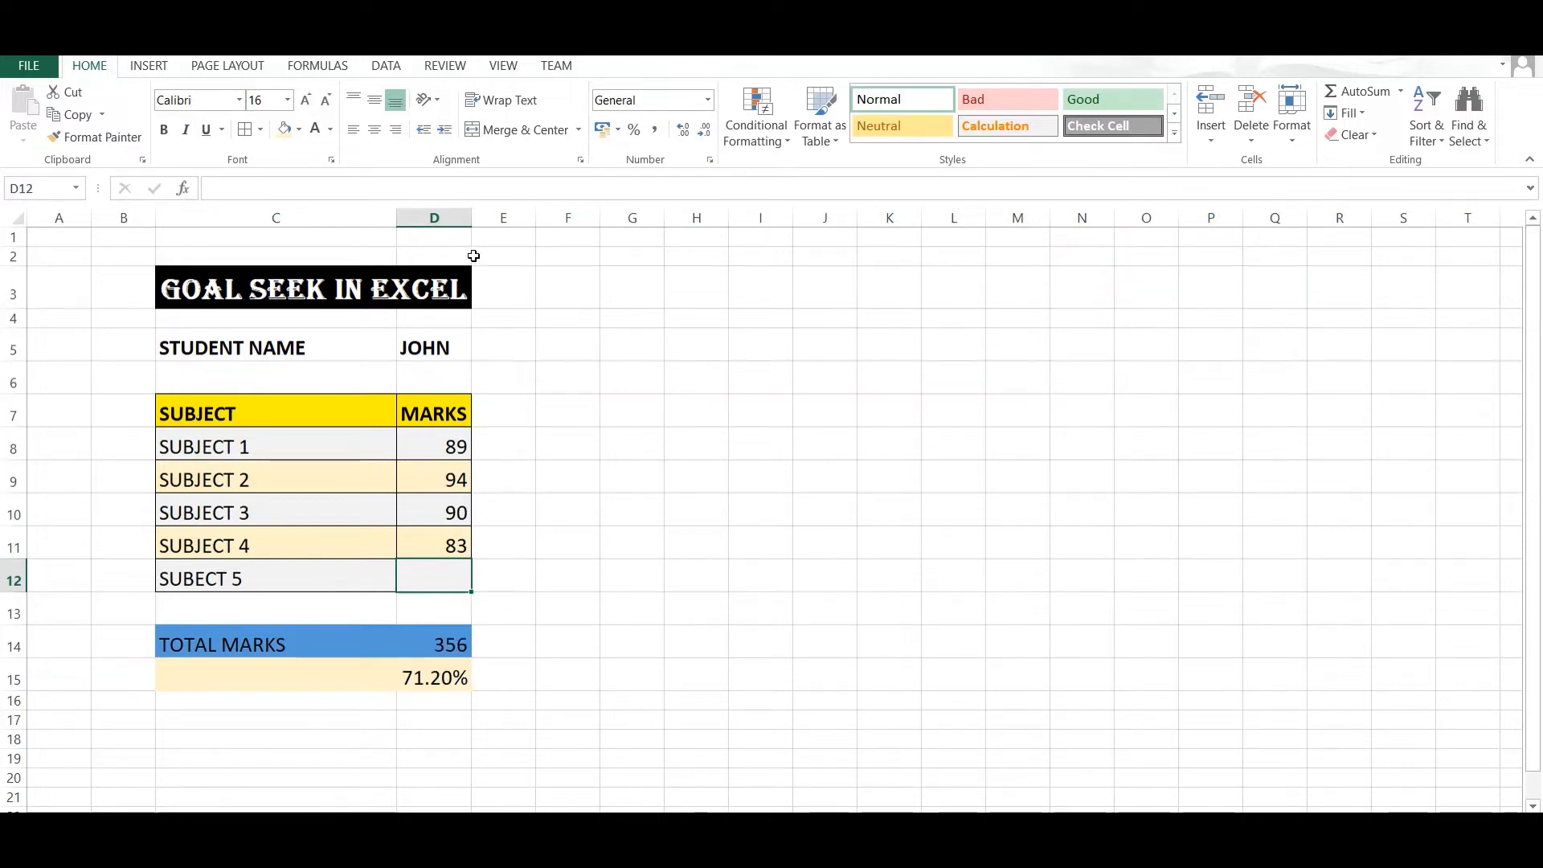
Step: Start a Goal Seek with the percentage cell D15 as the set cell and 90% as the target value
click(383, 69)
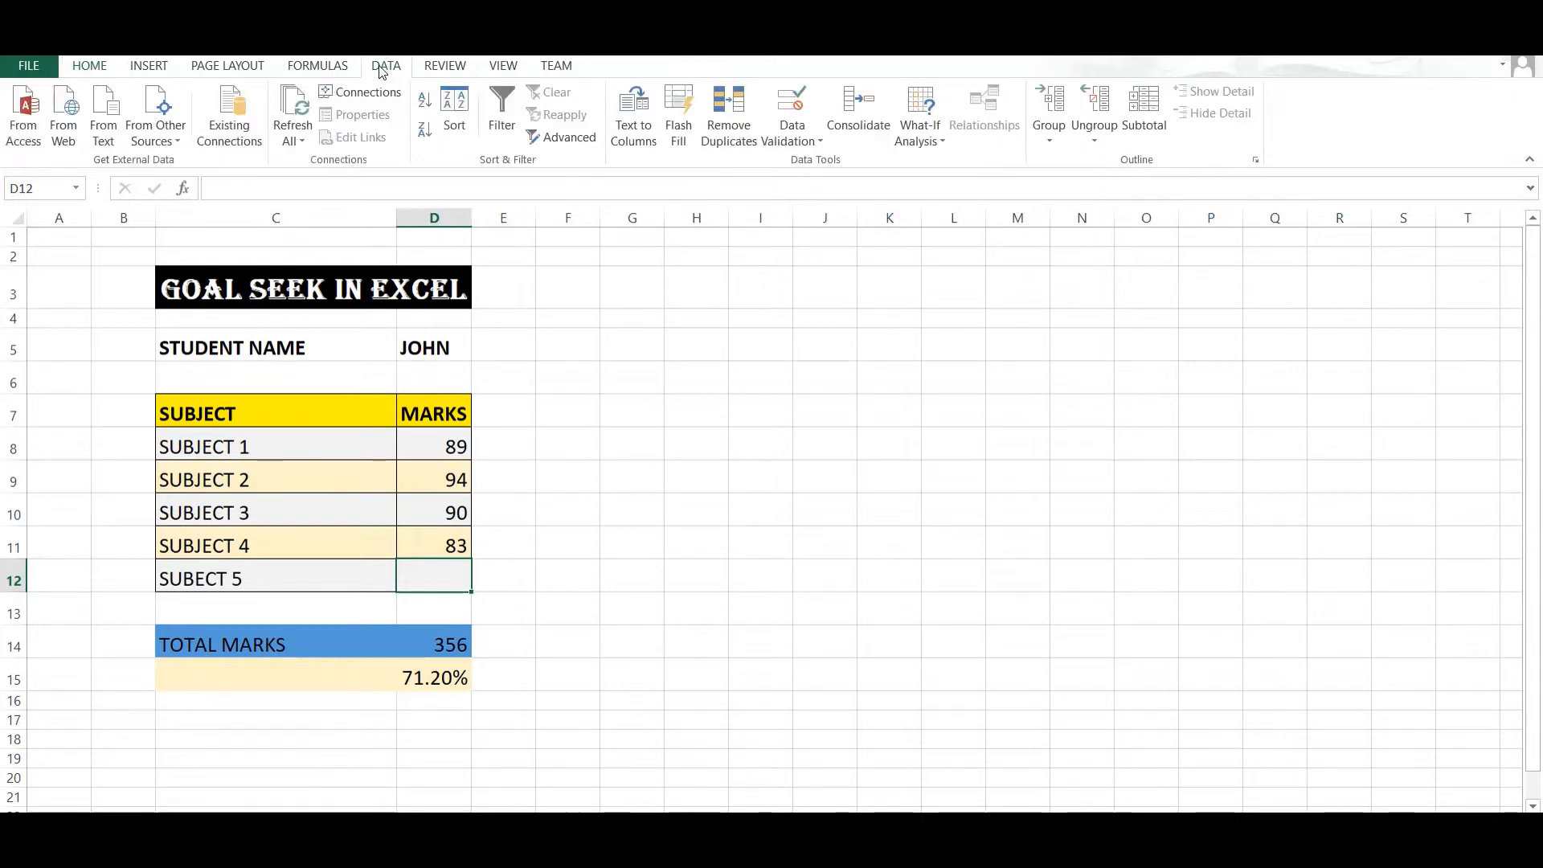
click(940, 152)
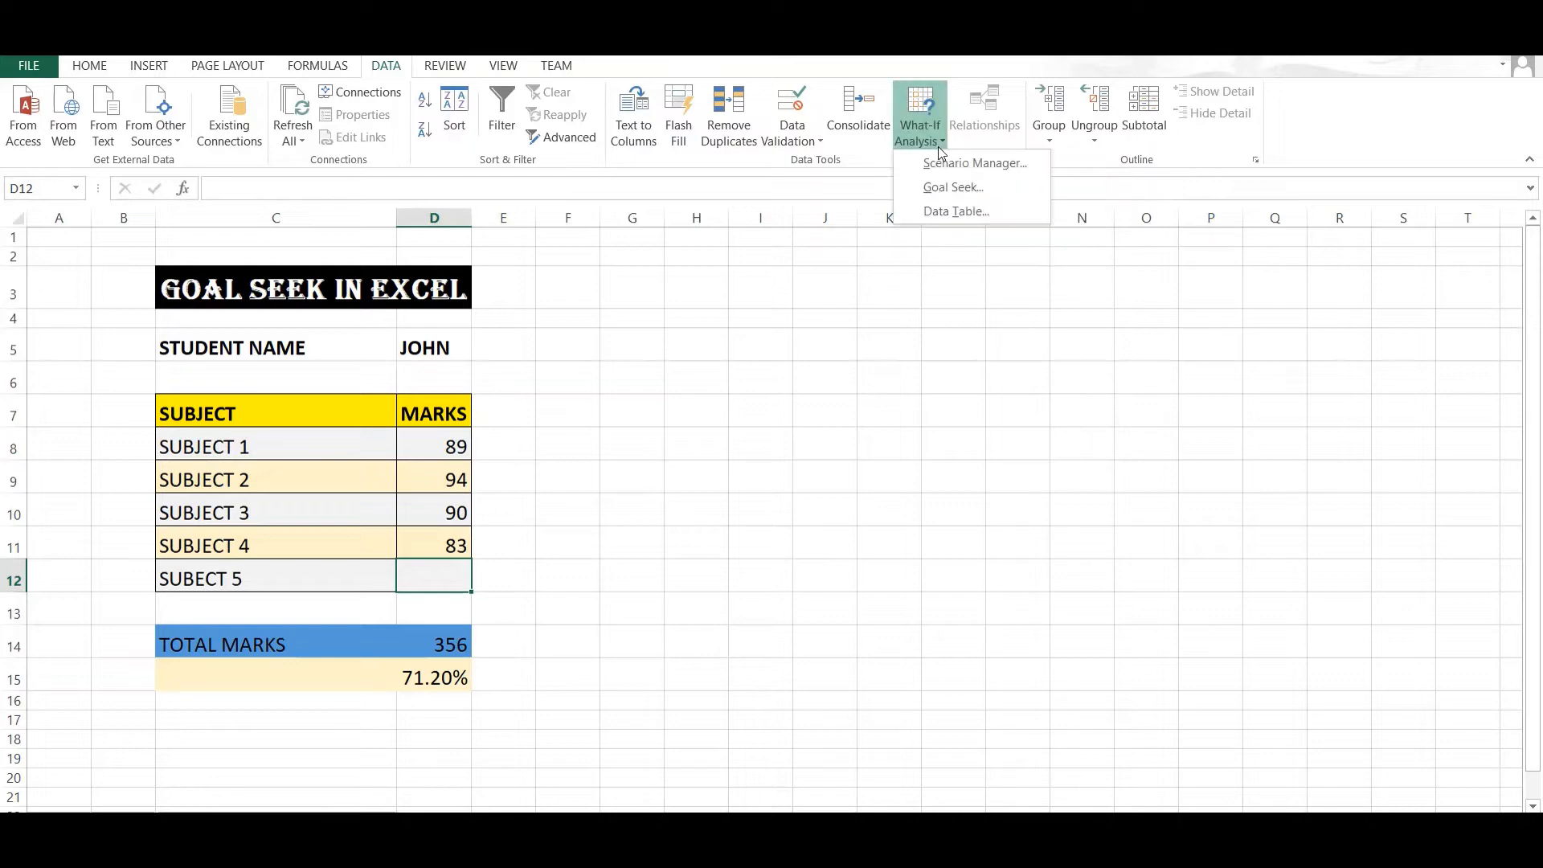
click(940, 191)
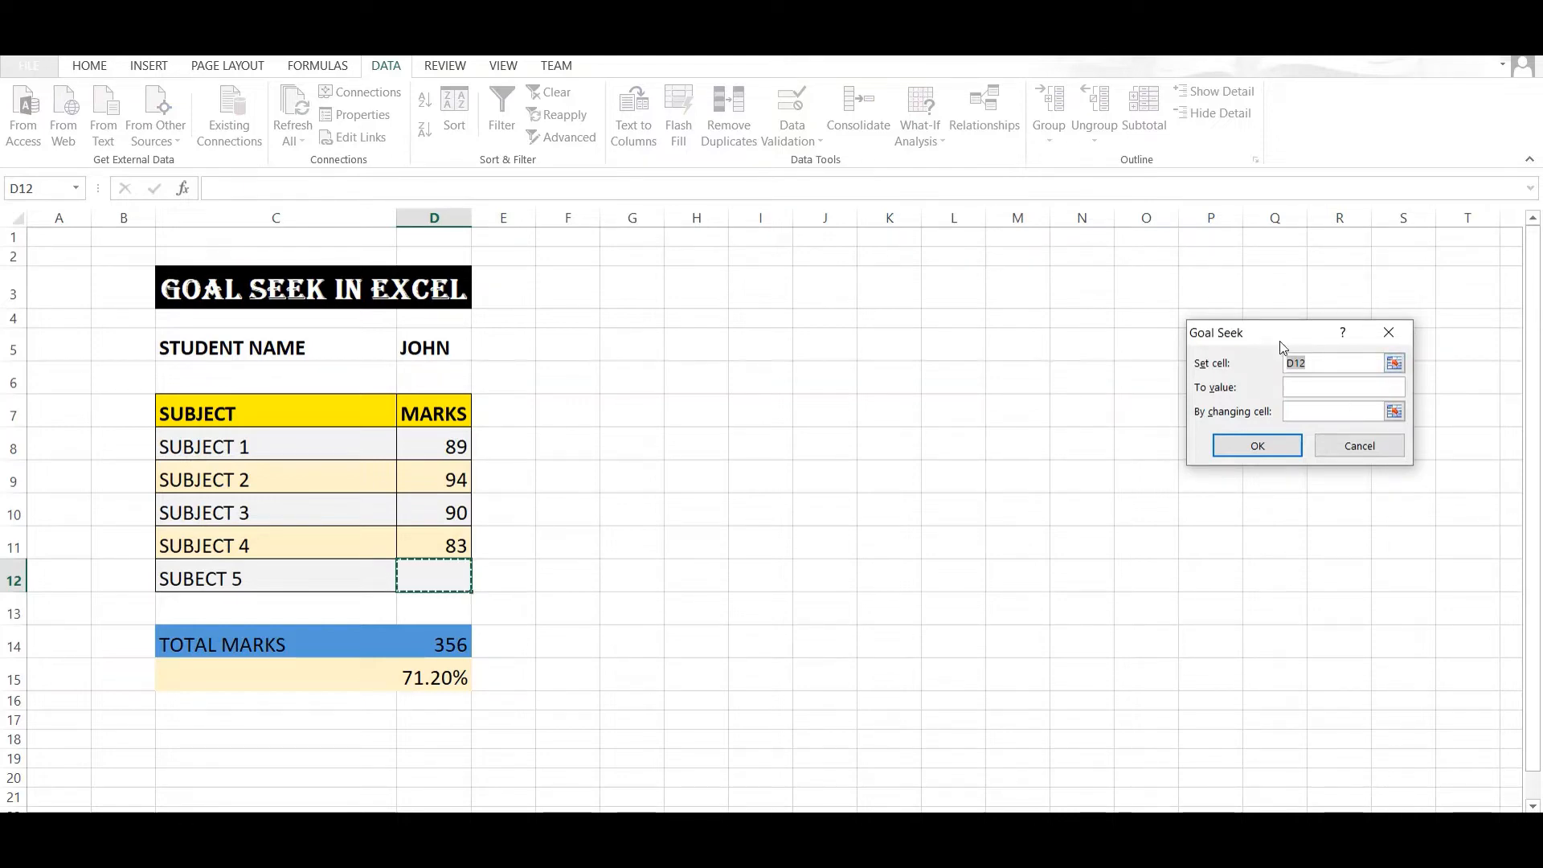
drag(1280, 342, 633, 278)
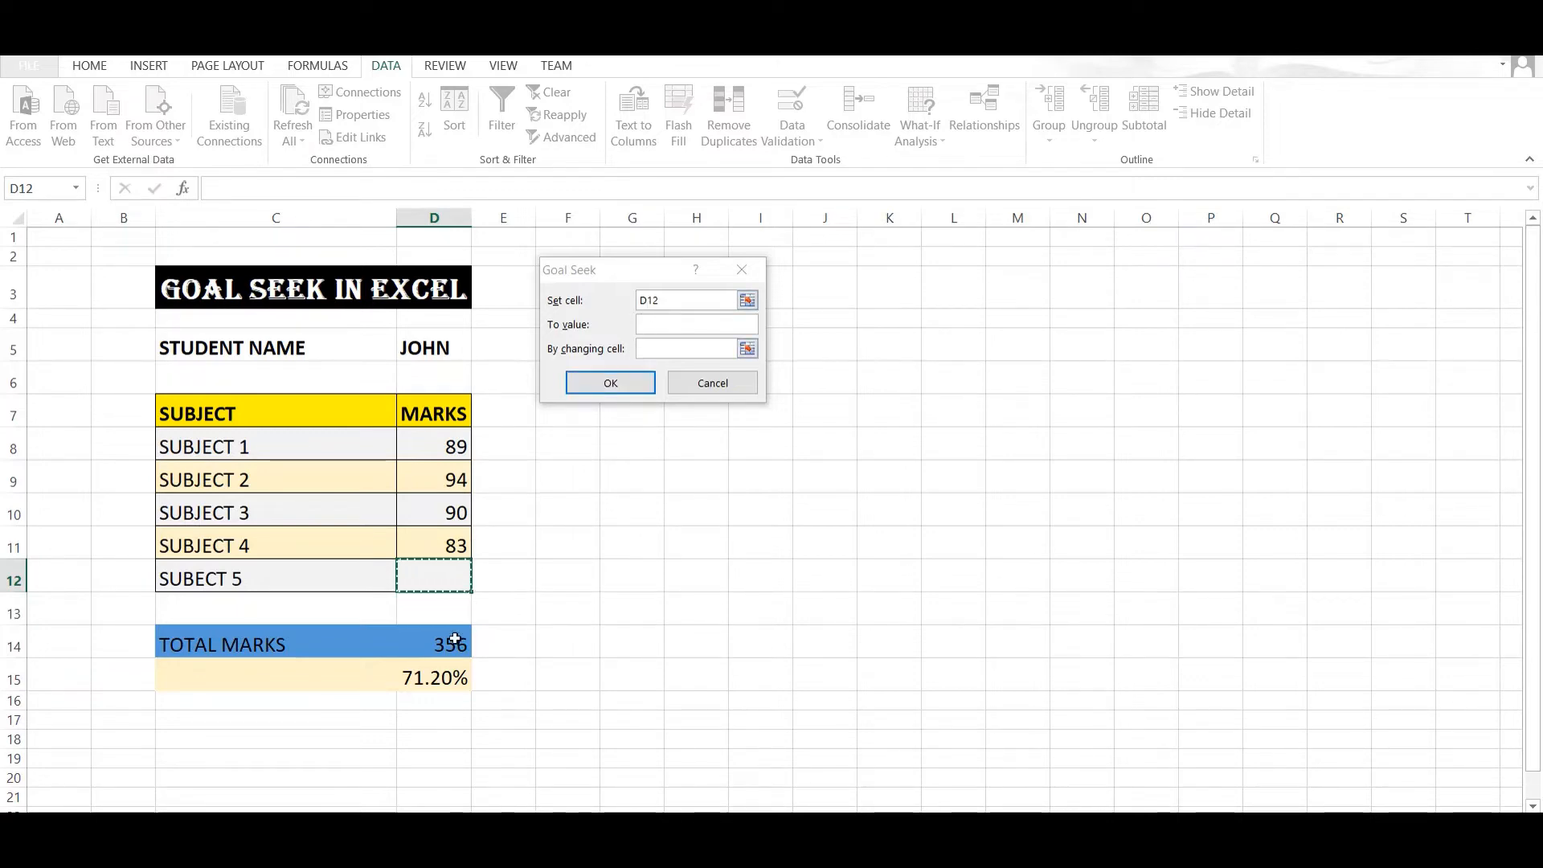
click(426, 684)
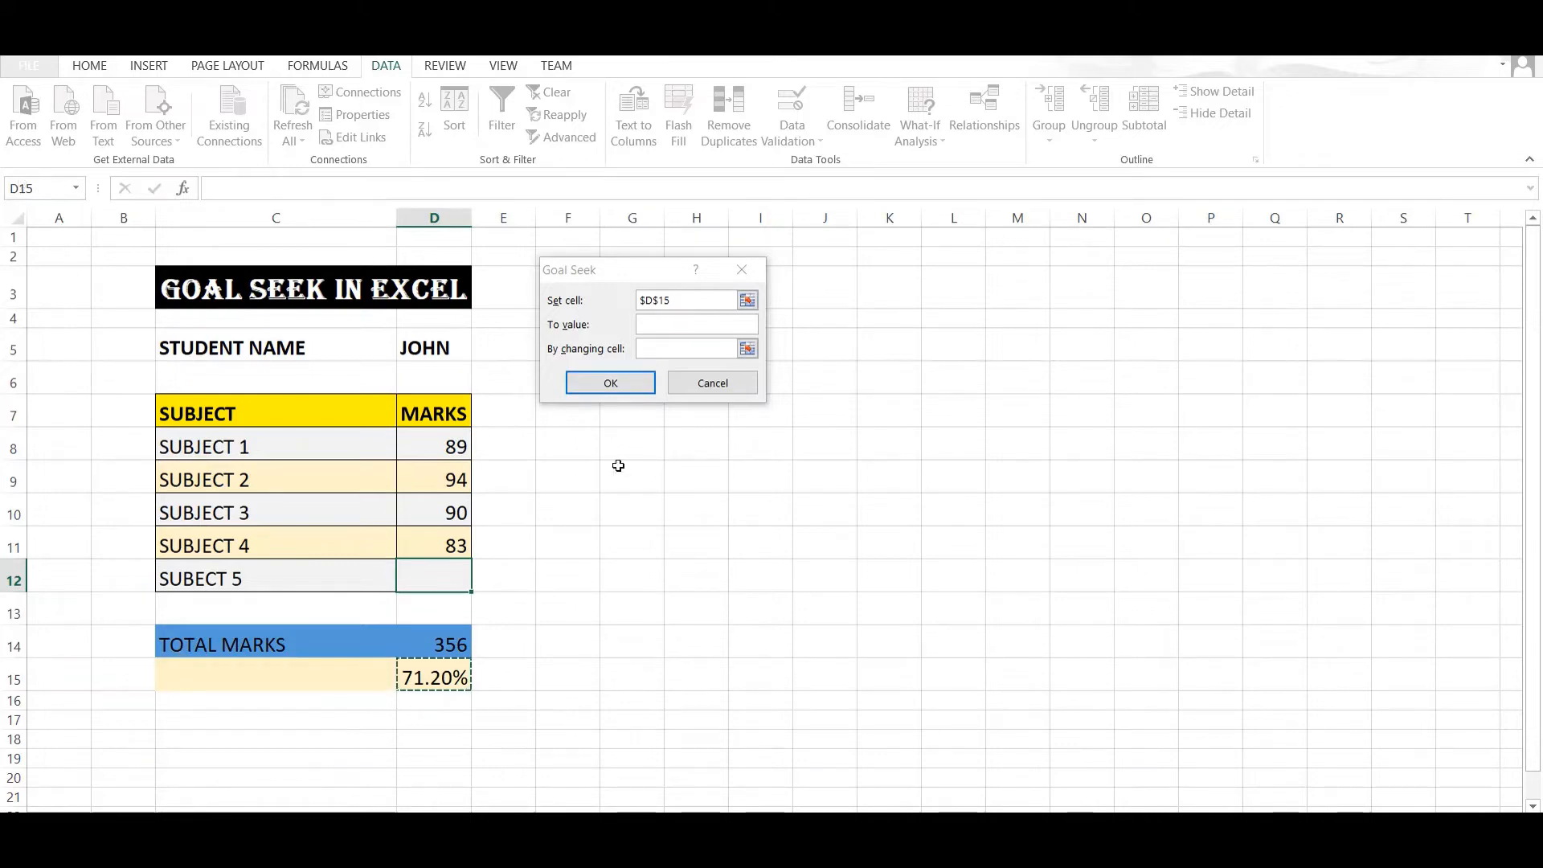
click(657, 327)
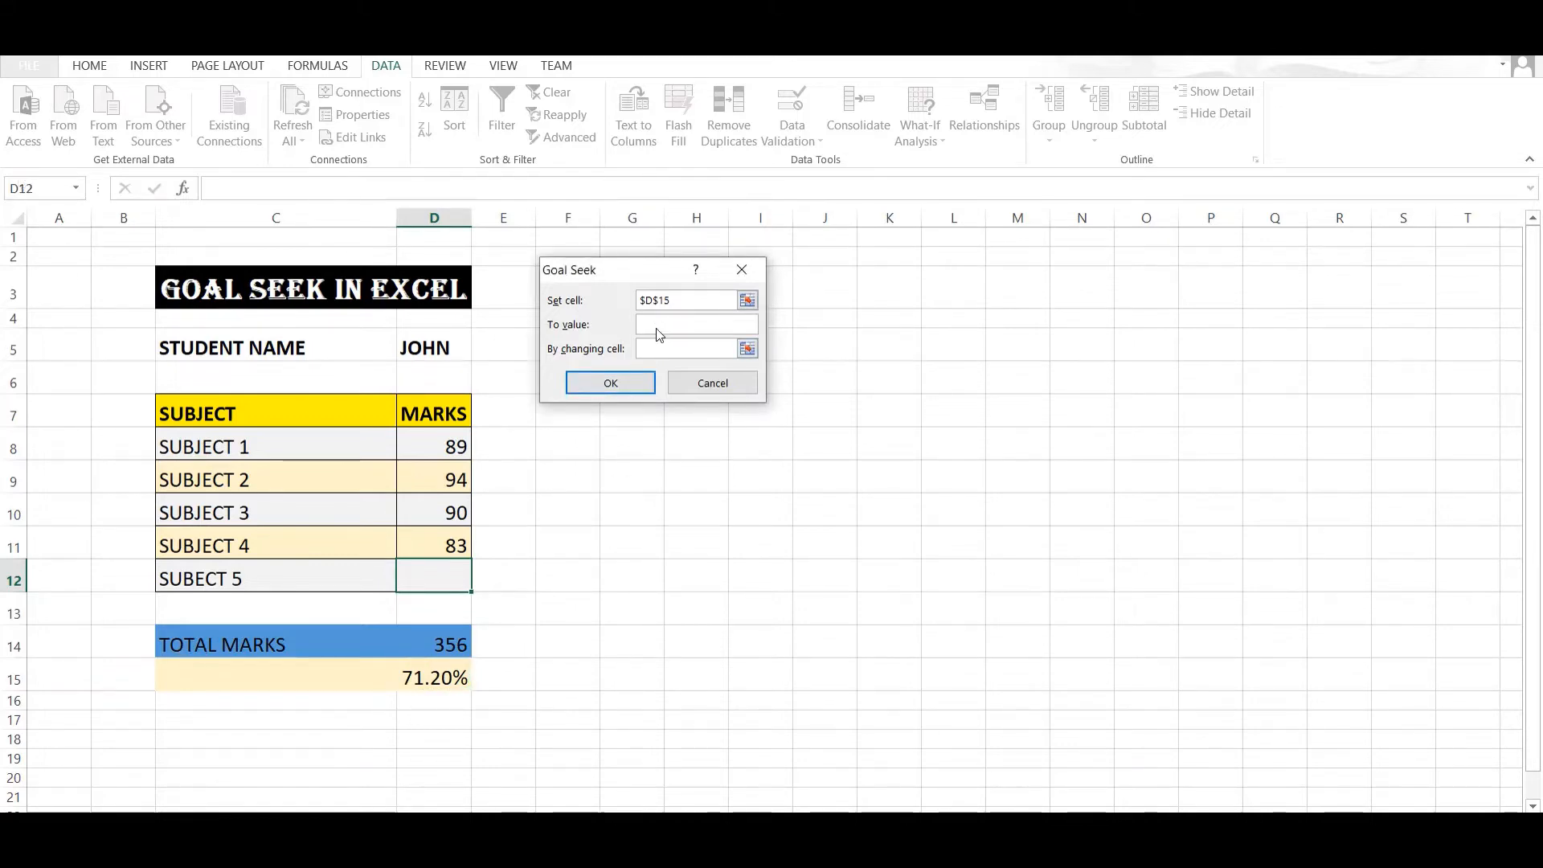
text(90%)
Step: Use the Subject 5 mark in D12 as the changing cell, run Goal Seek and keep the solution
click(747, 349)
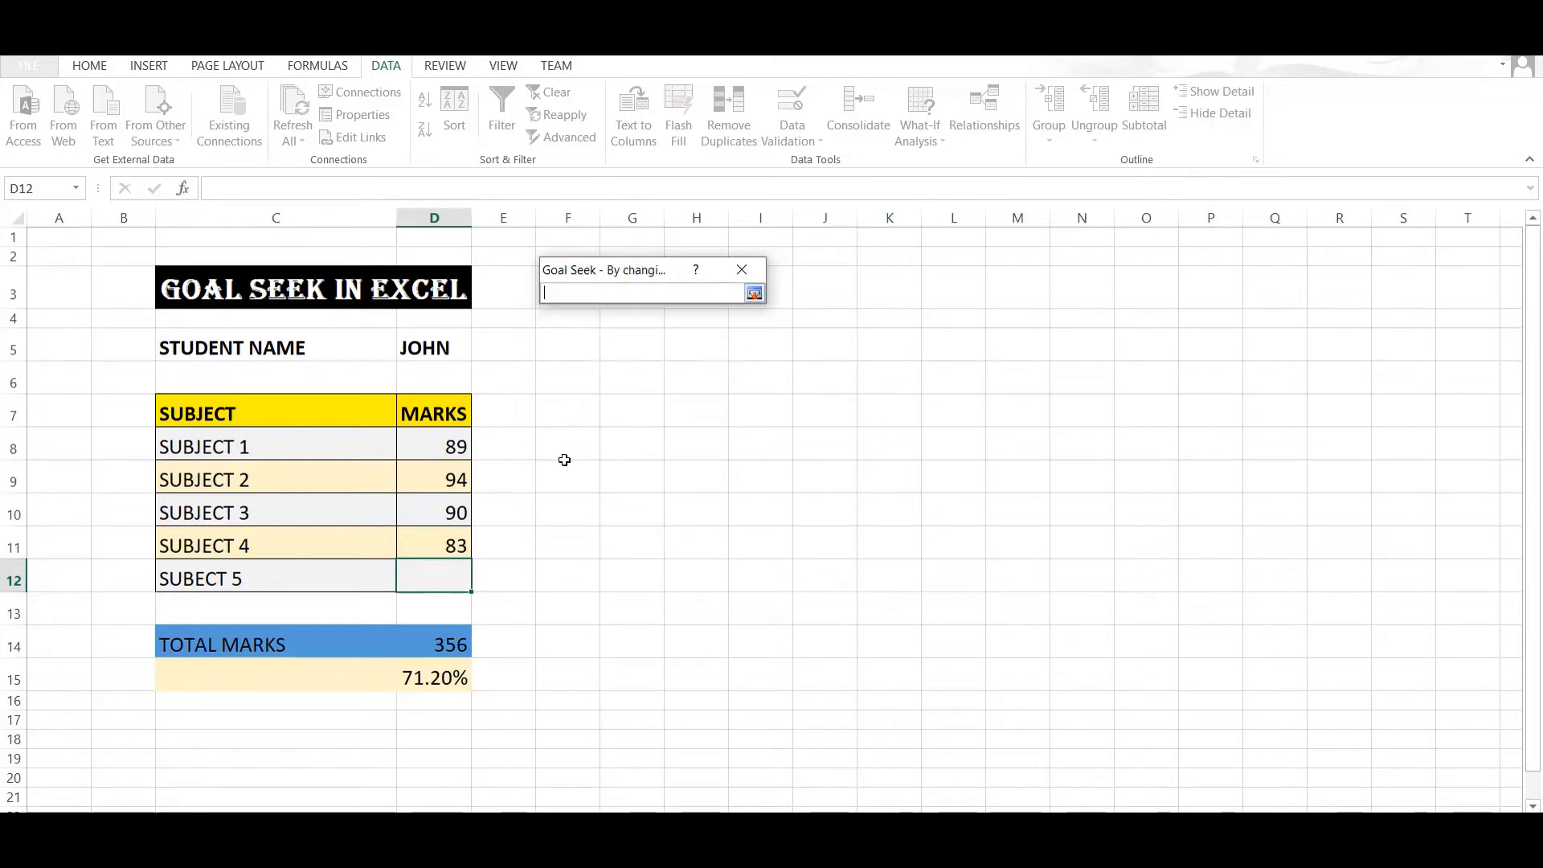
click(412, 579)
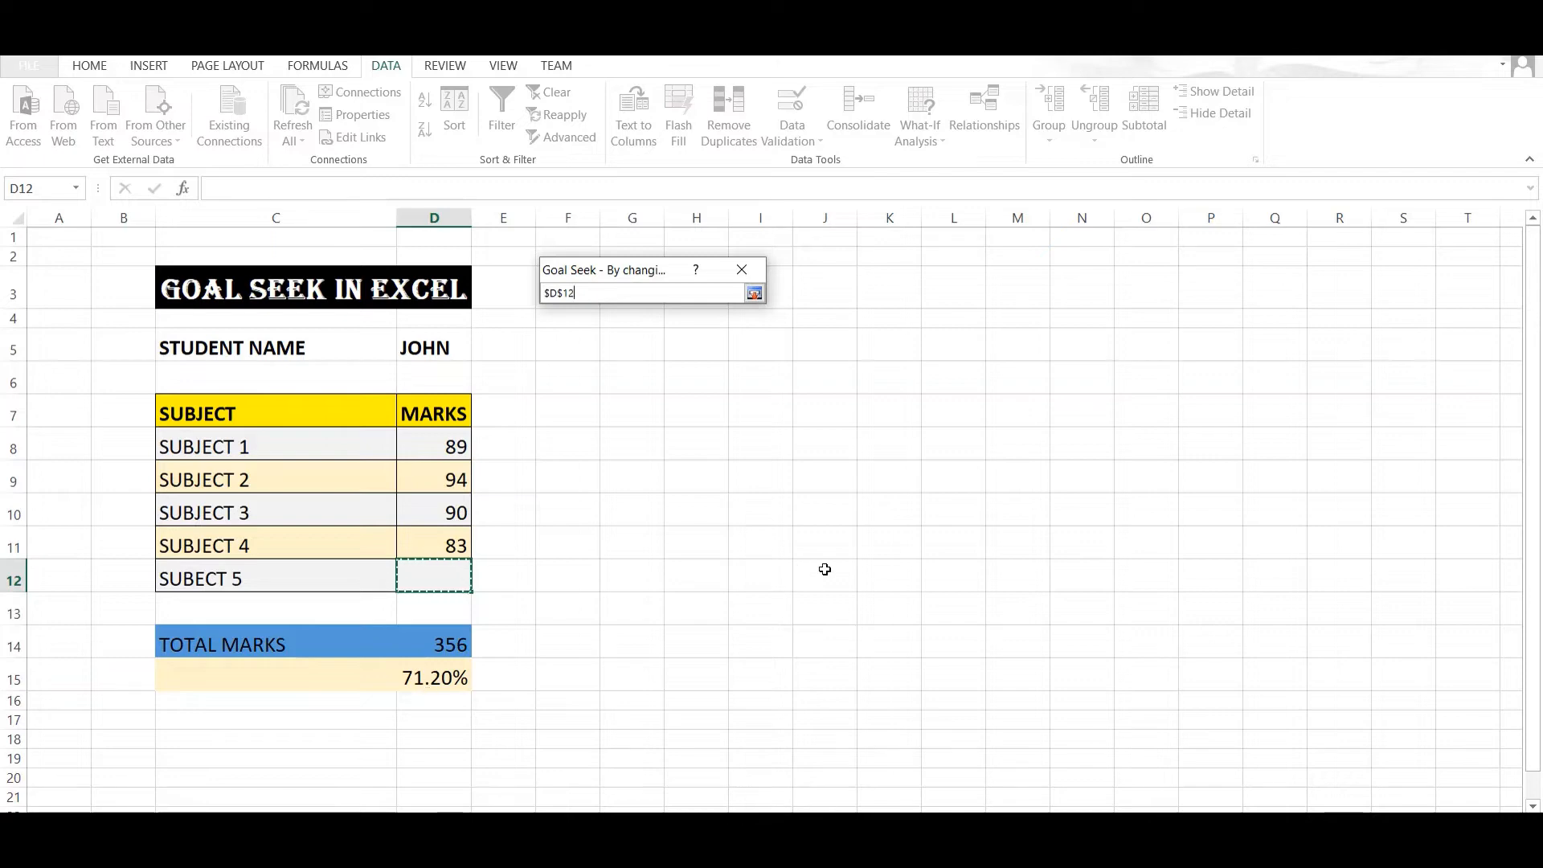
key(Return)
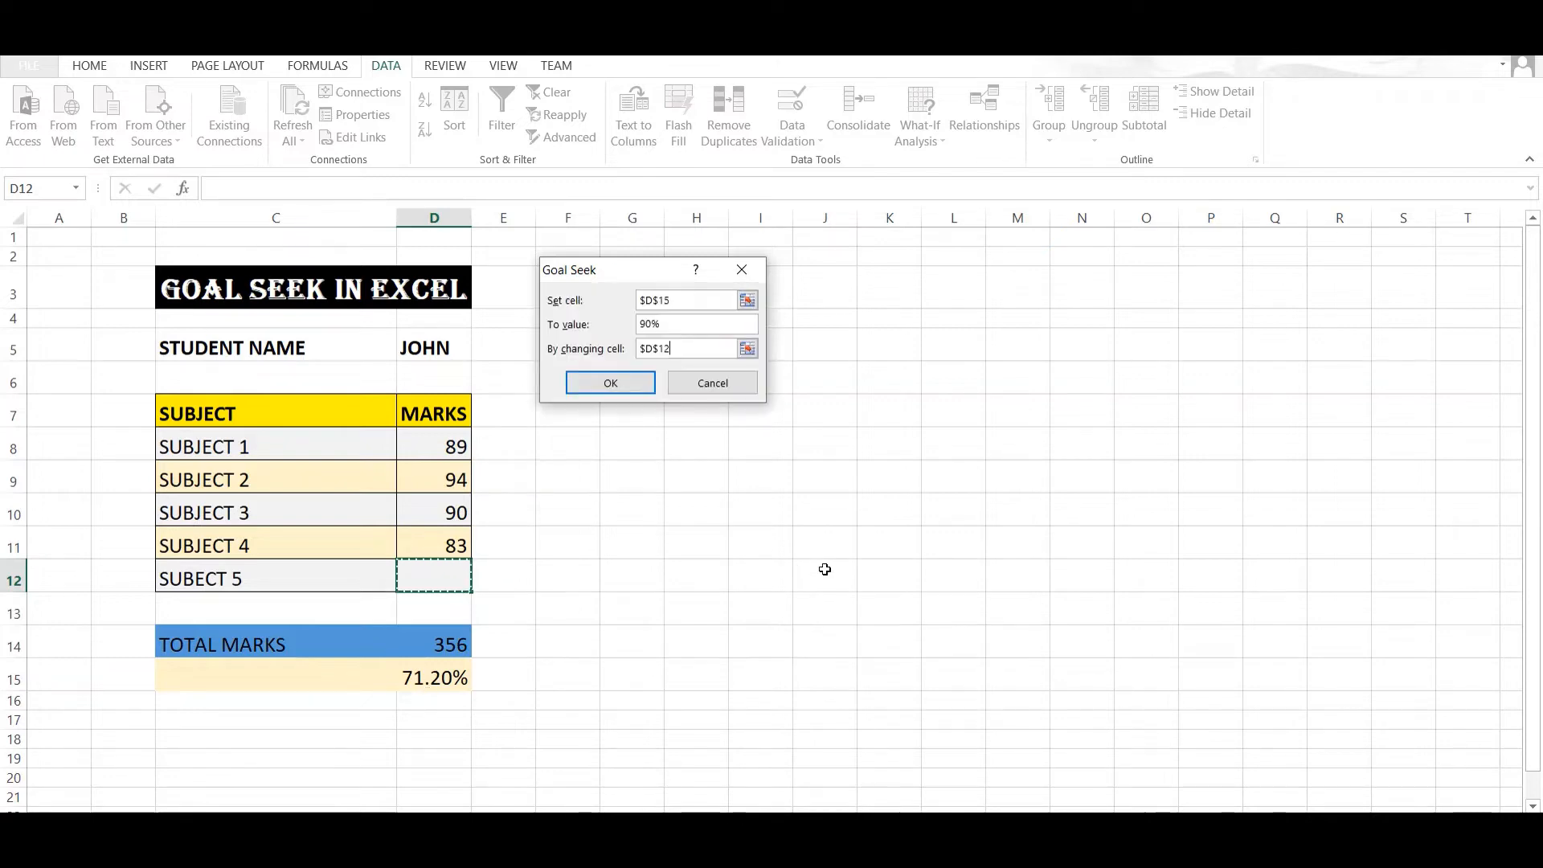
click(611, 383)
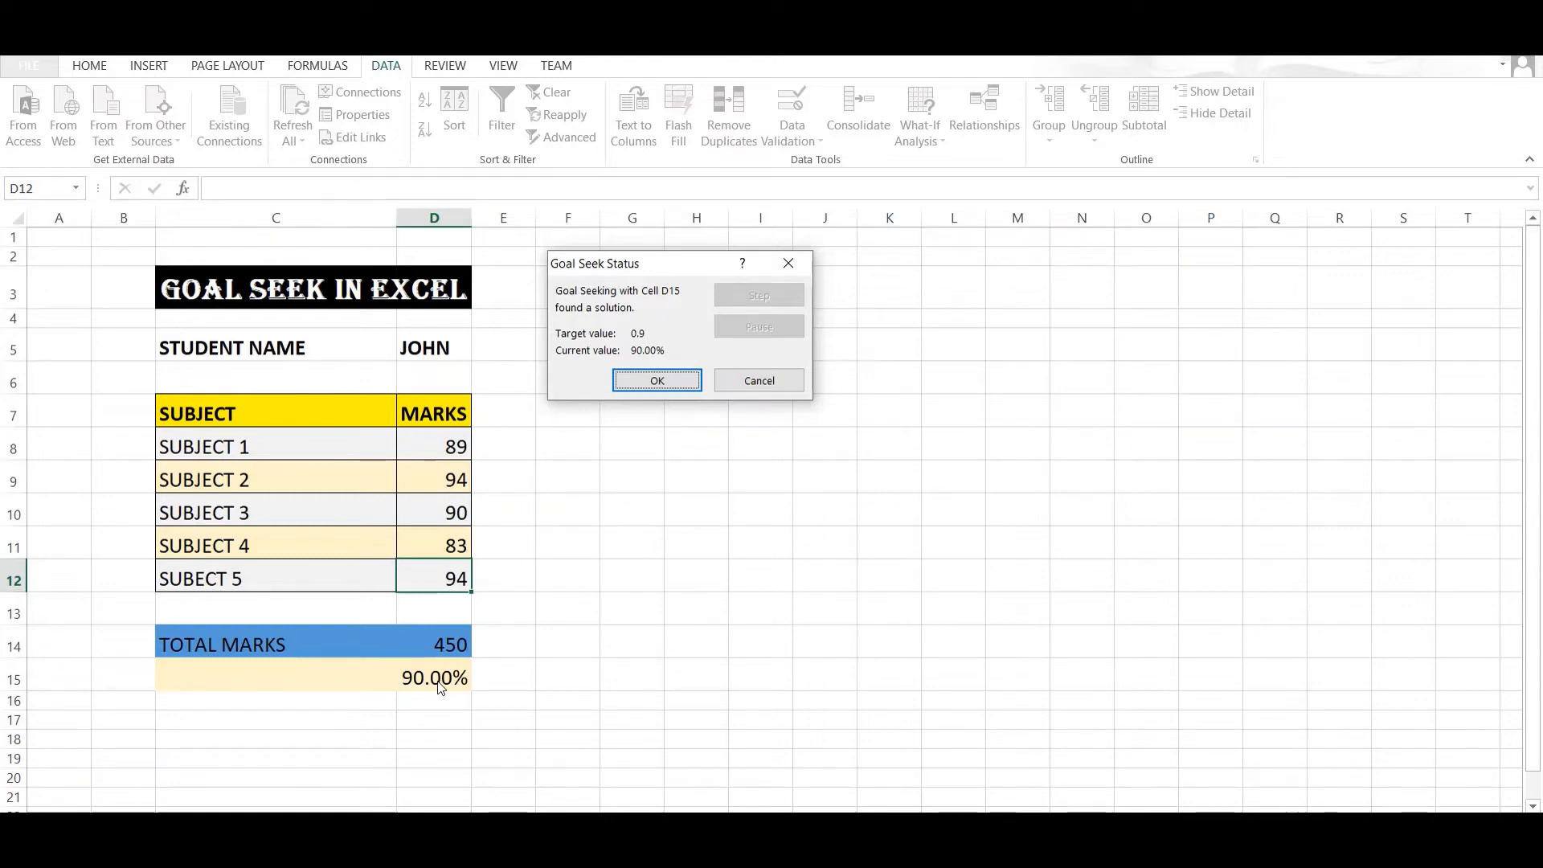
click(660, 376)
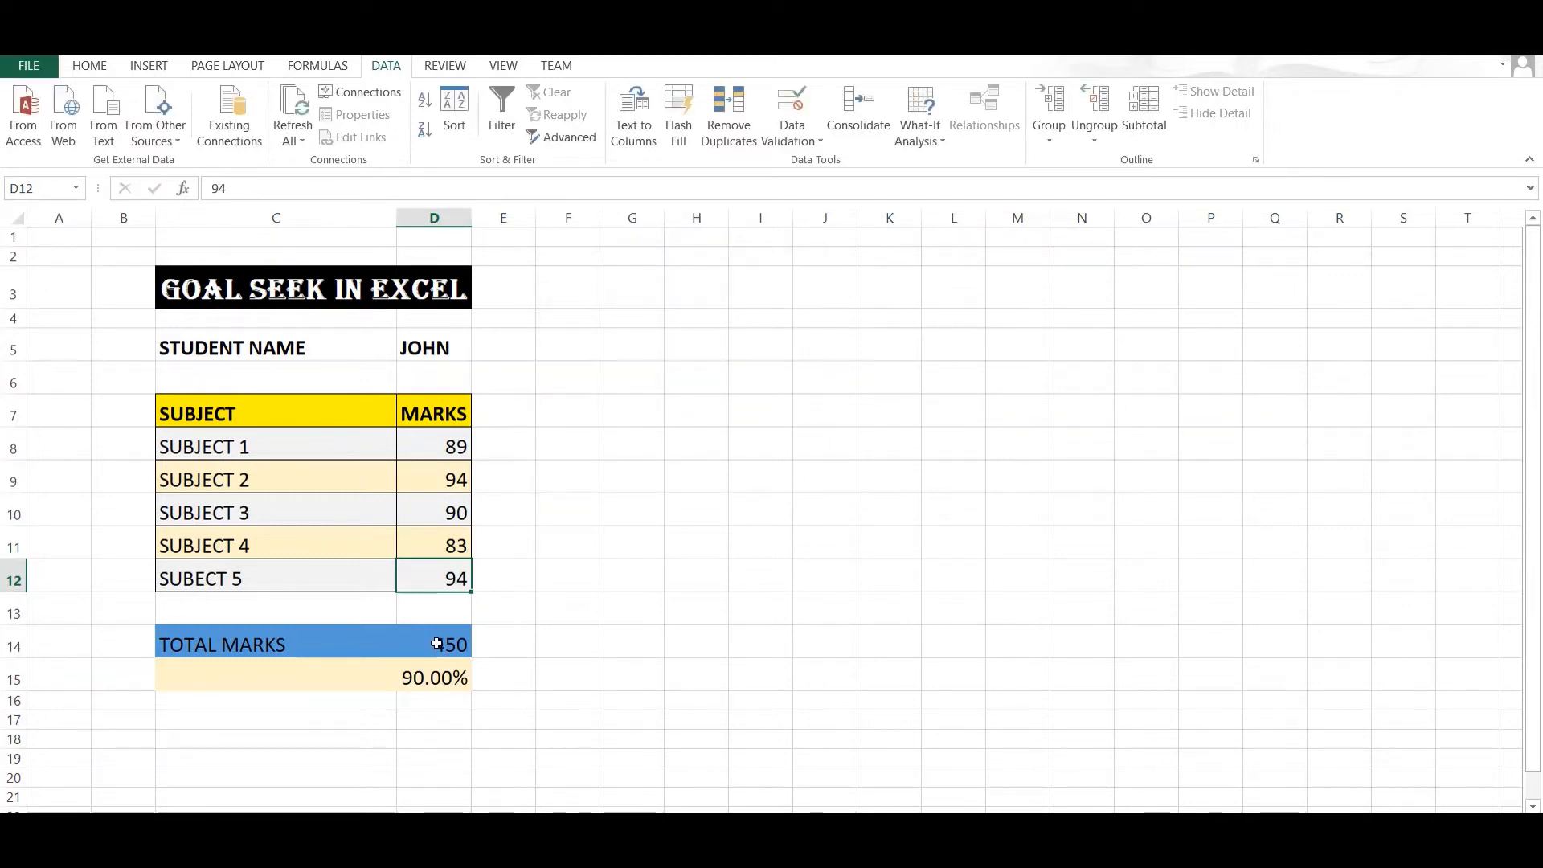
click(437, 678)
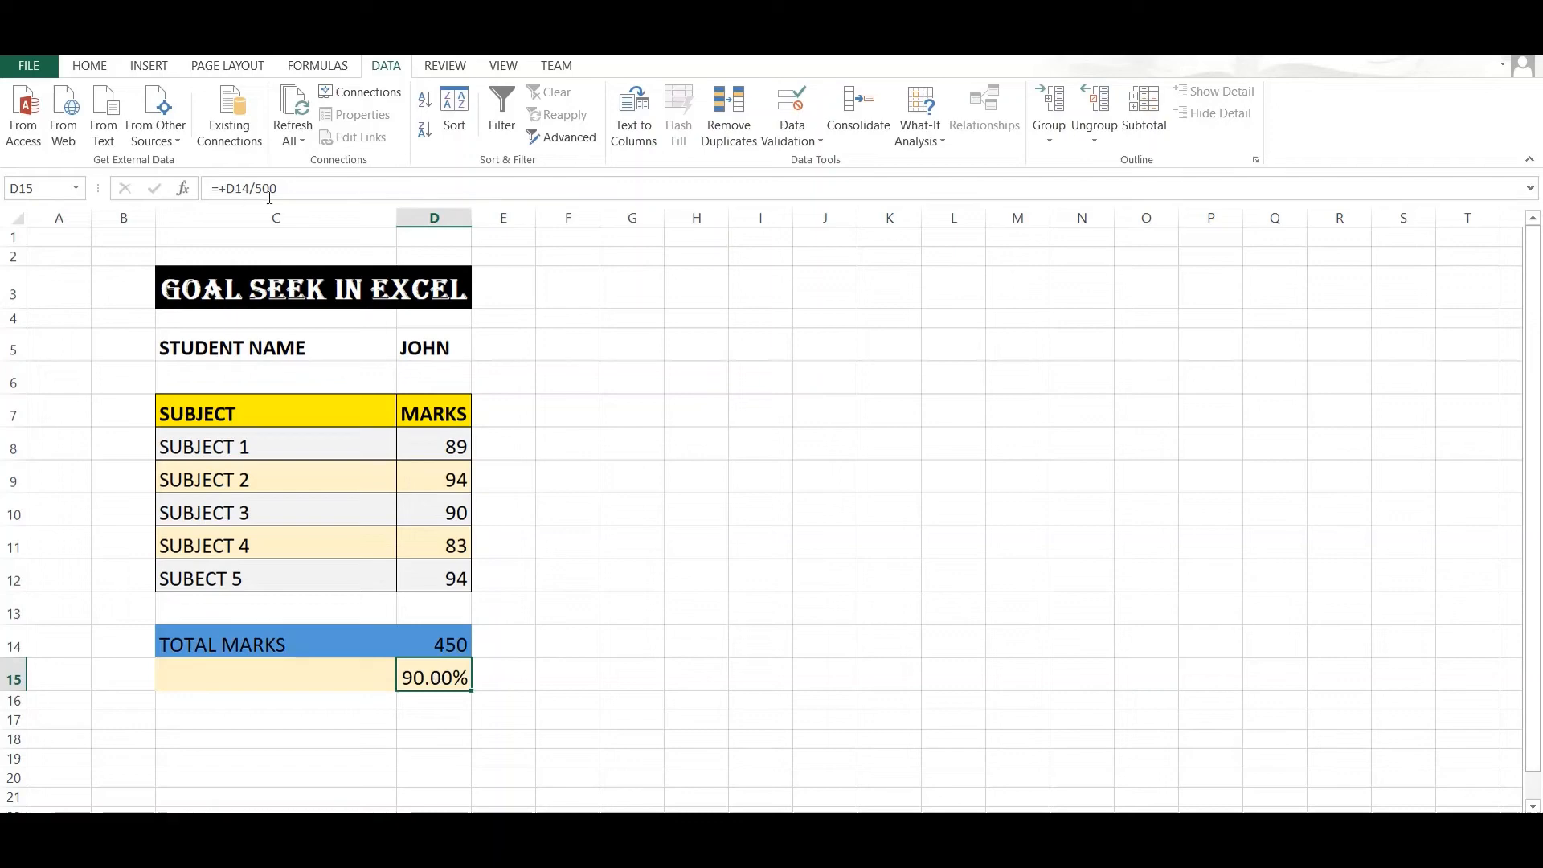
click(441, 645)
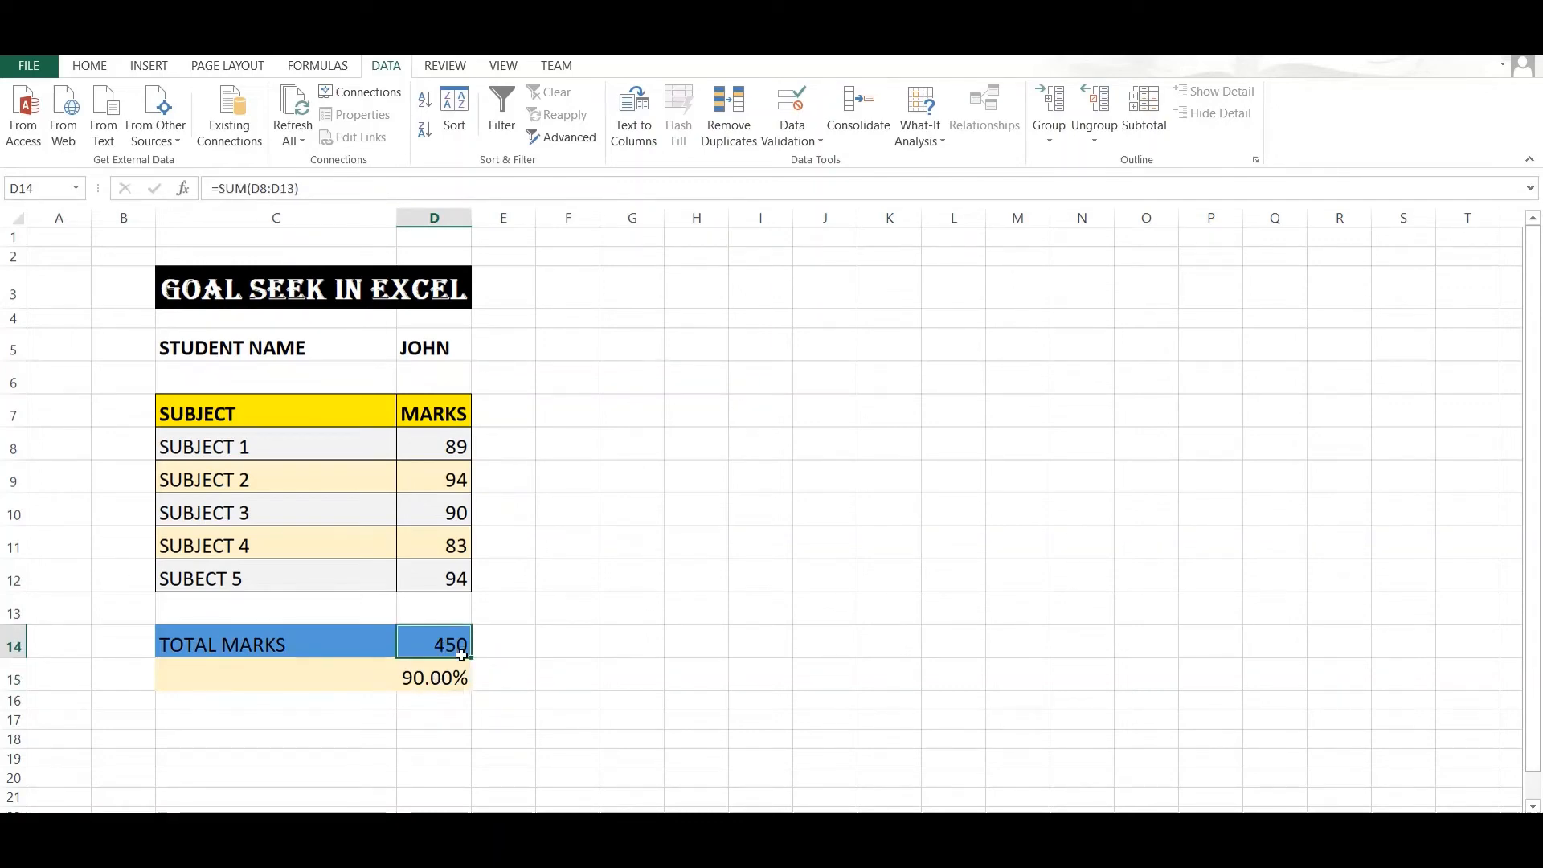
Step: Try marks of 90 and 91 for Subject 5 in D12, and set the mark back to 94
click(458, 574)
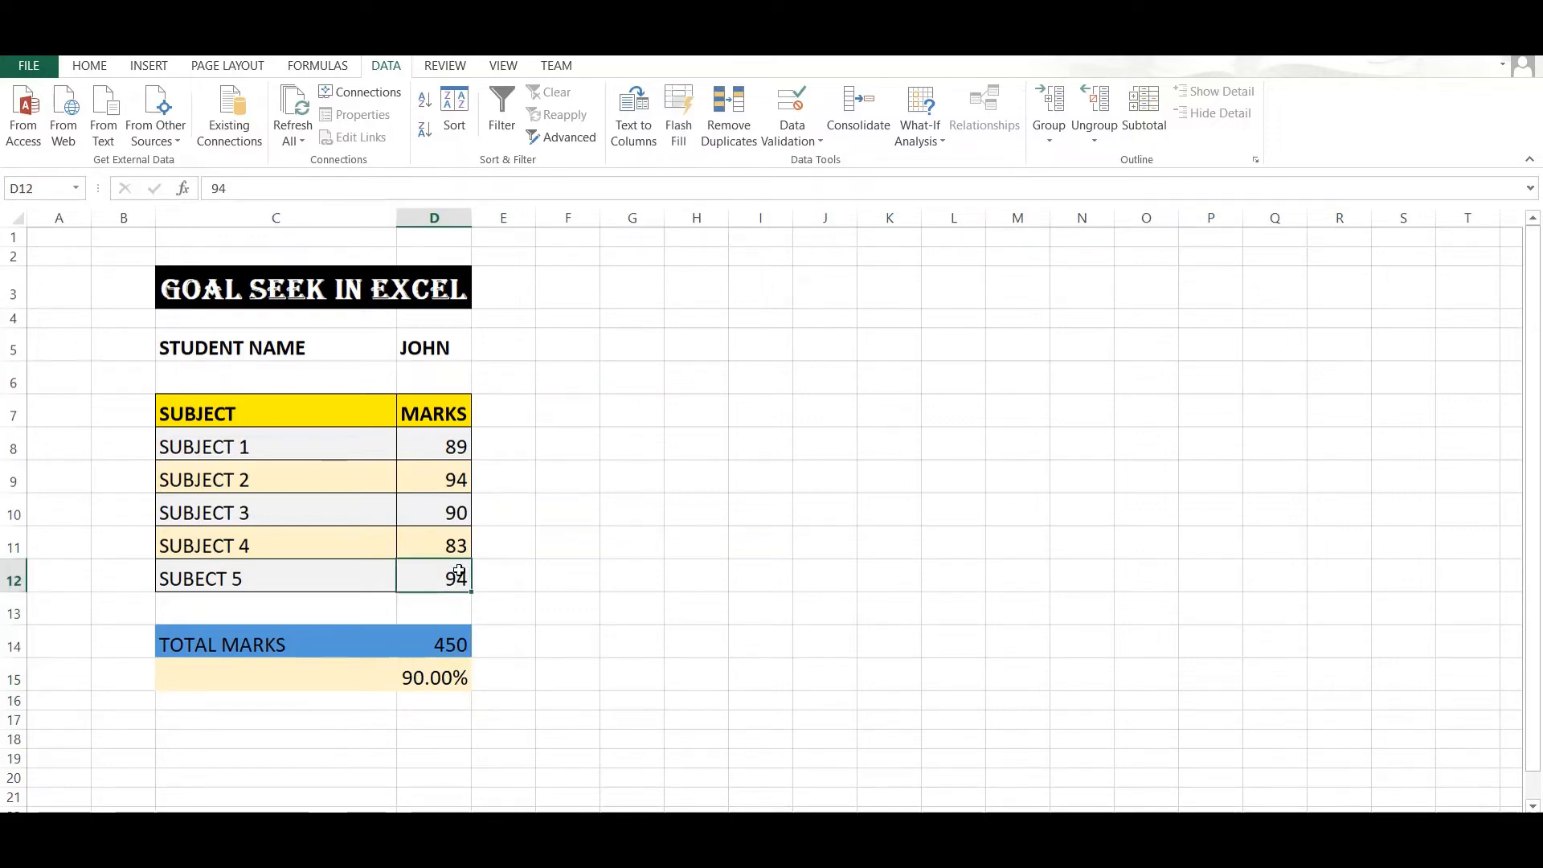
text(90)
key(Return)
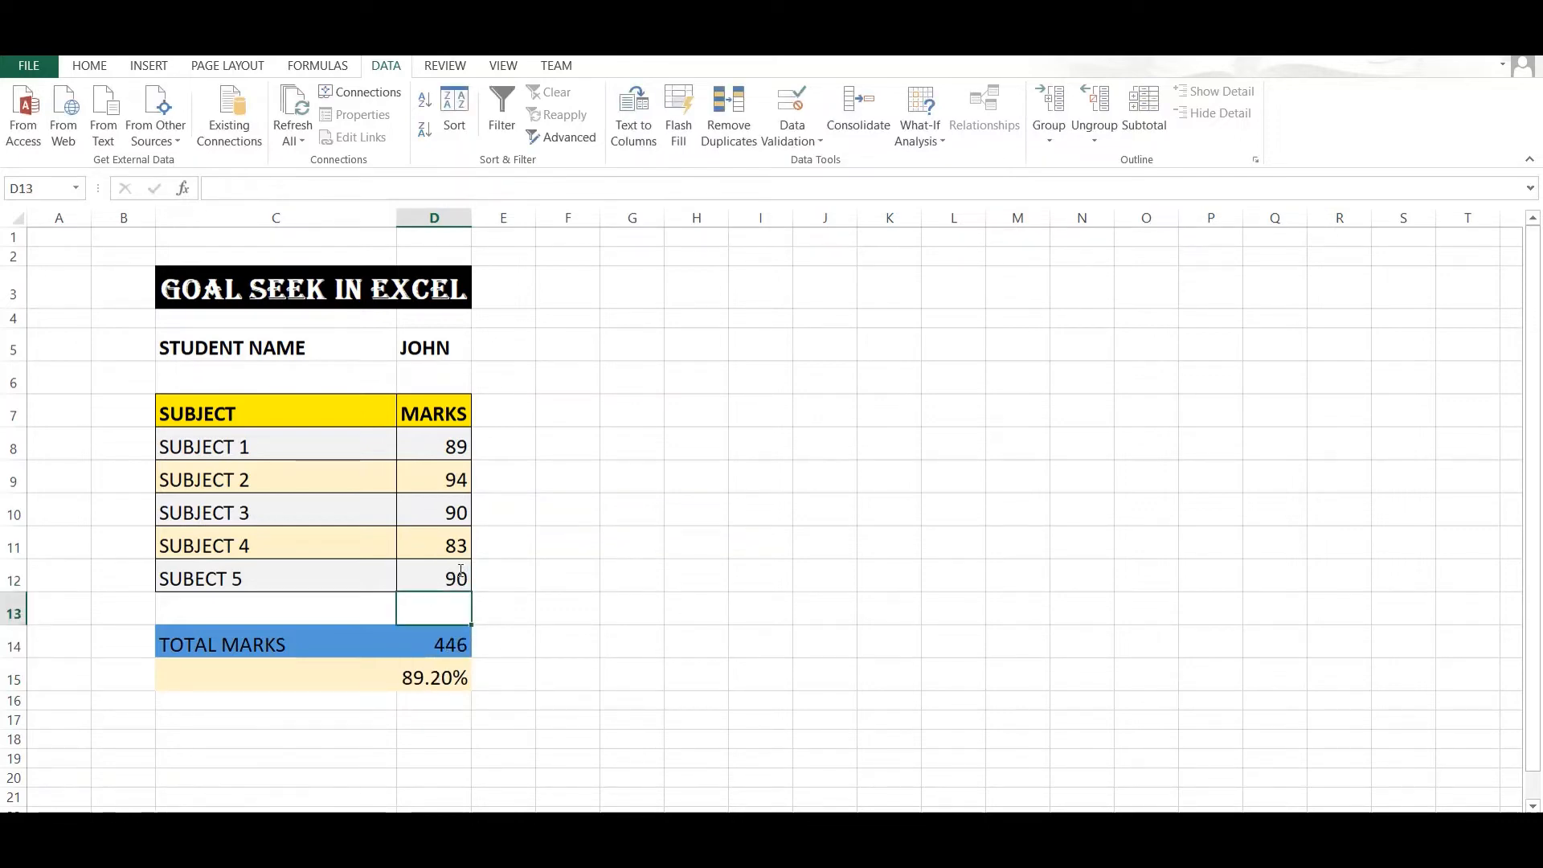
click(461, 572)
text(91)
key(Return)
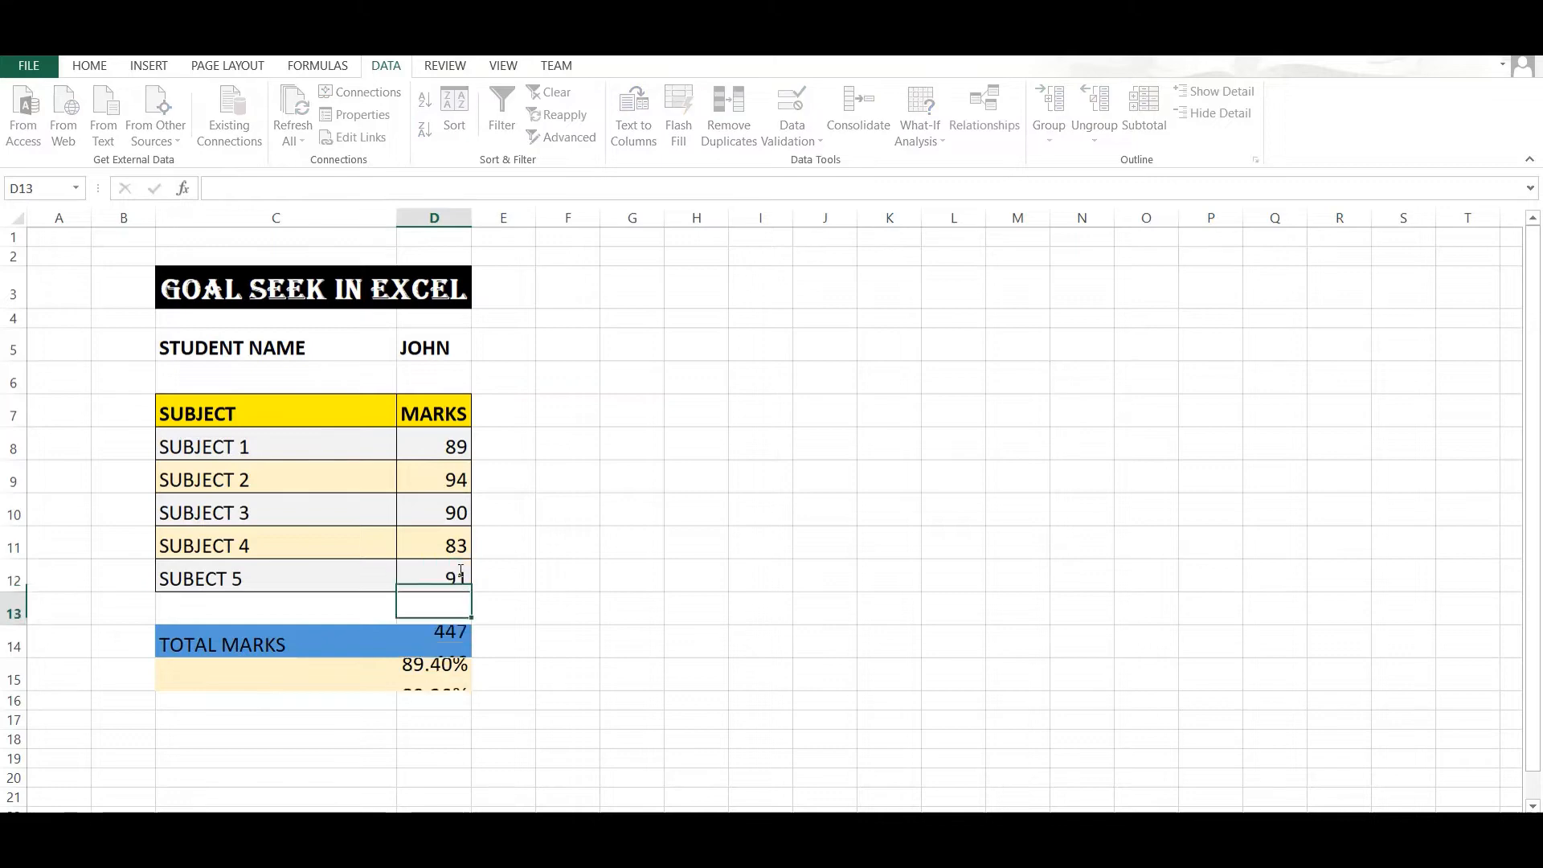
click(458, 572)
text(94)
key(Return)
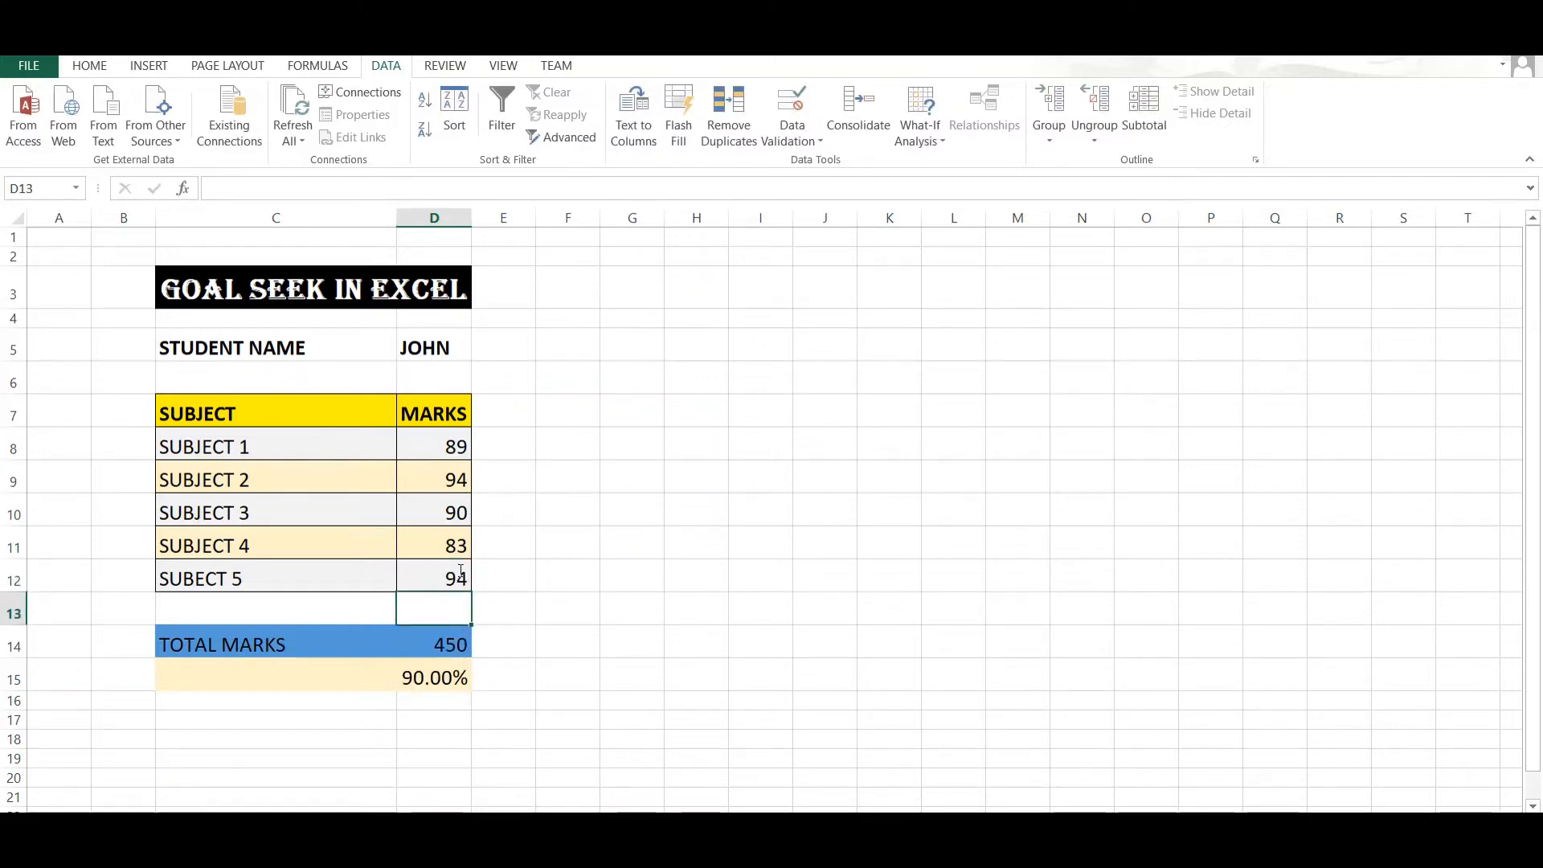
key(Left)
key(Left)
key(Up)
key(Up)
key(Up)
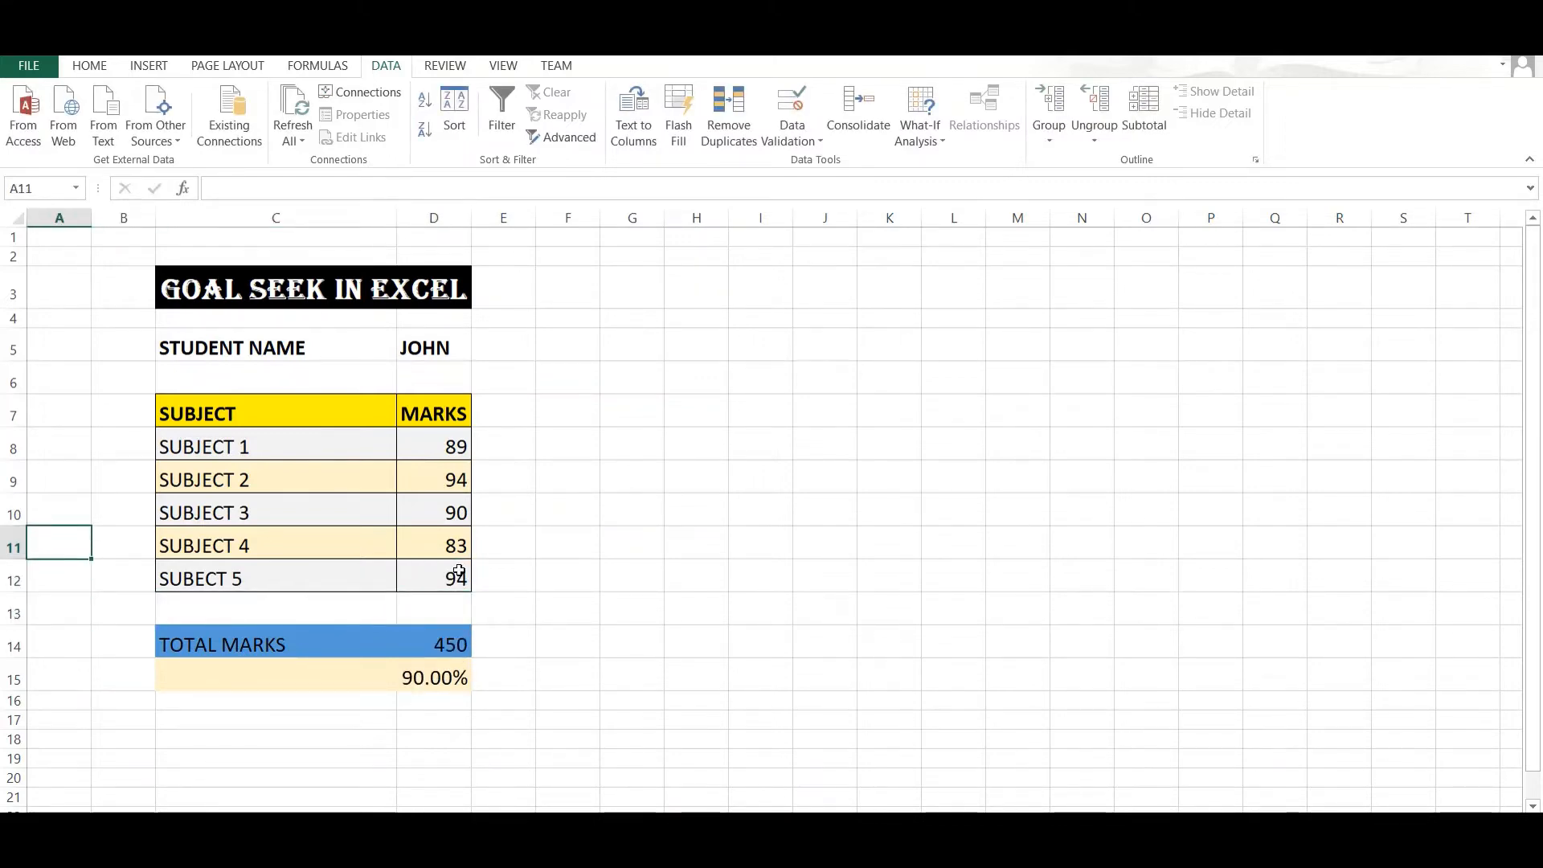
key(Right)
key(Right)
key(Right)
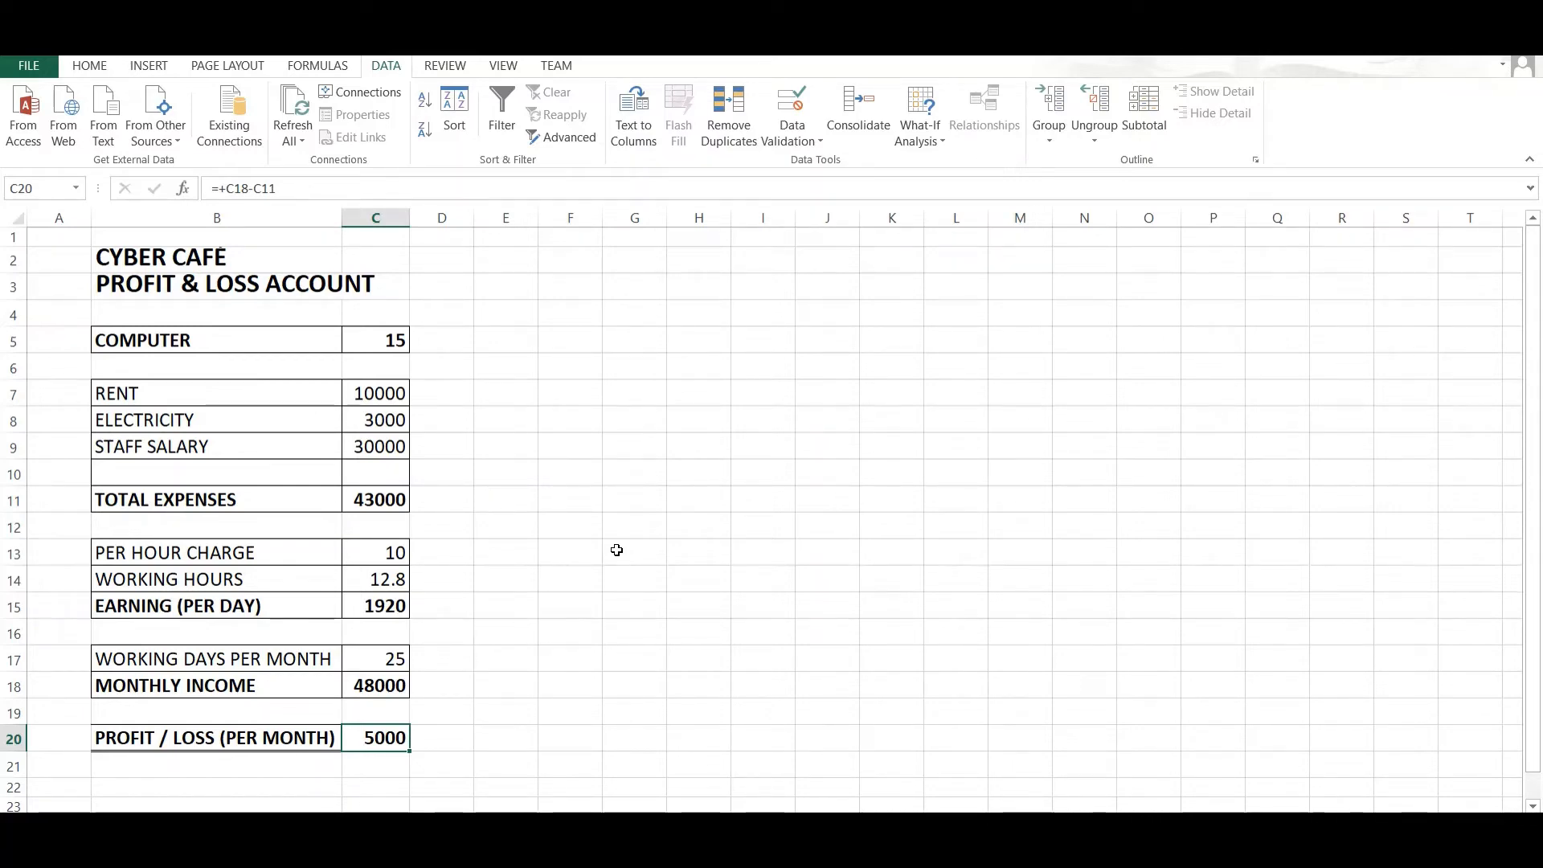
Step: Examine the cyber café's computer count, its rent, electricity and staff salary entries, and the total expenses formula in C11
click(180, 340)
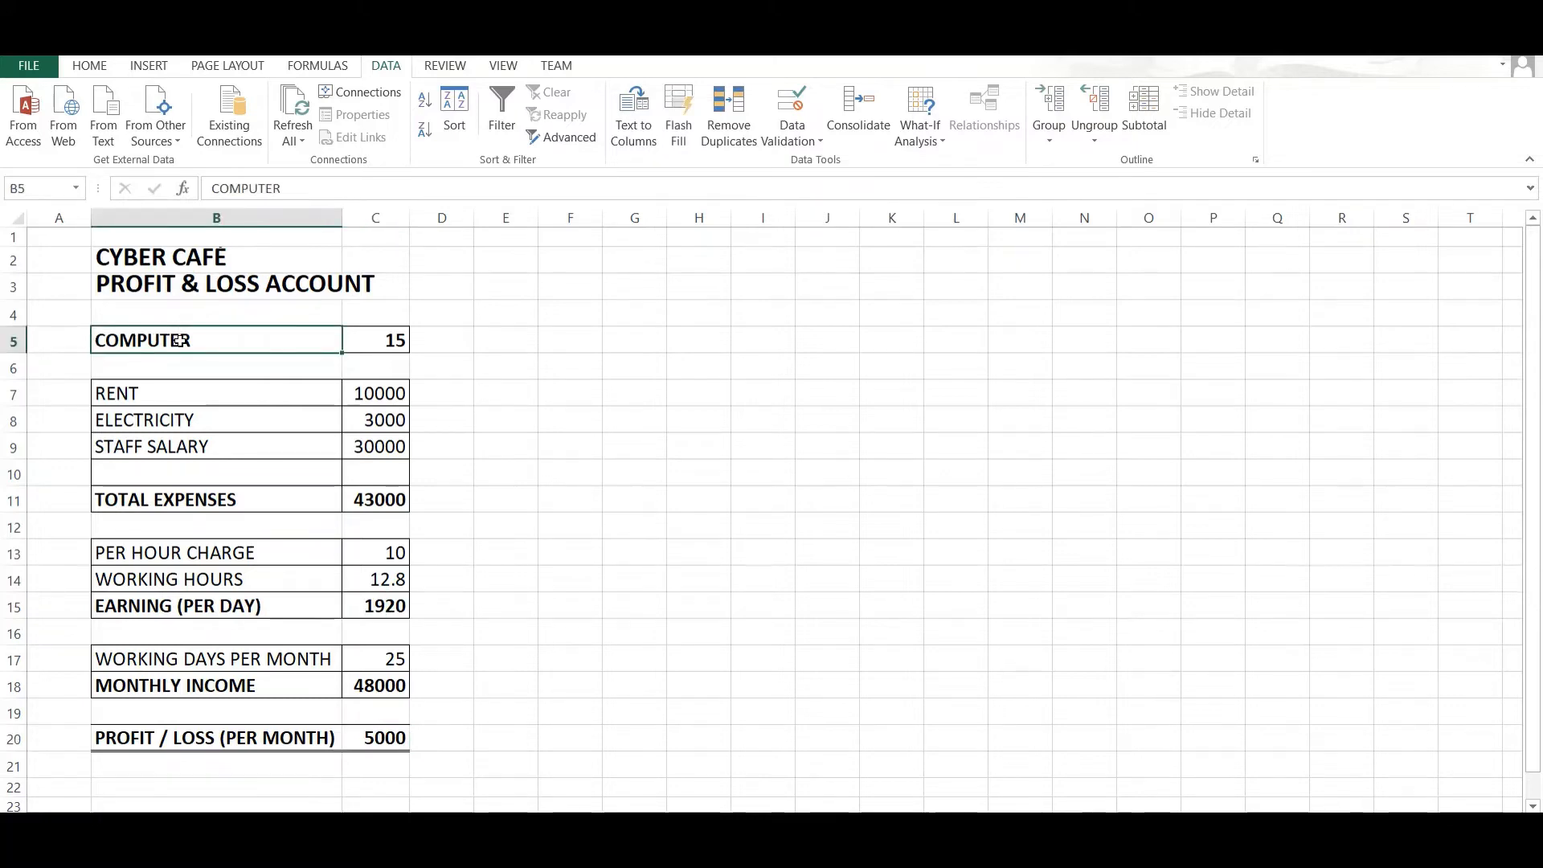
key(Right)
key(Down)
key(Down)
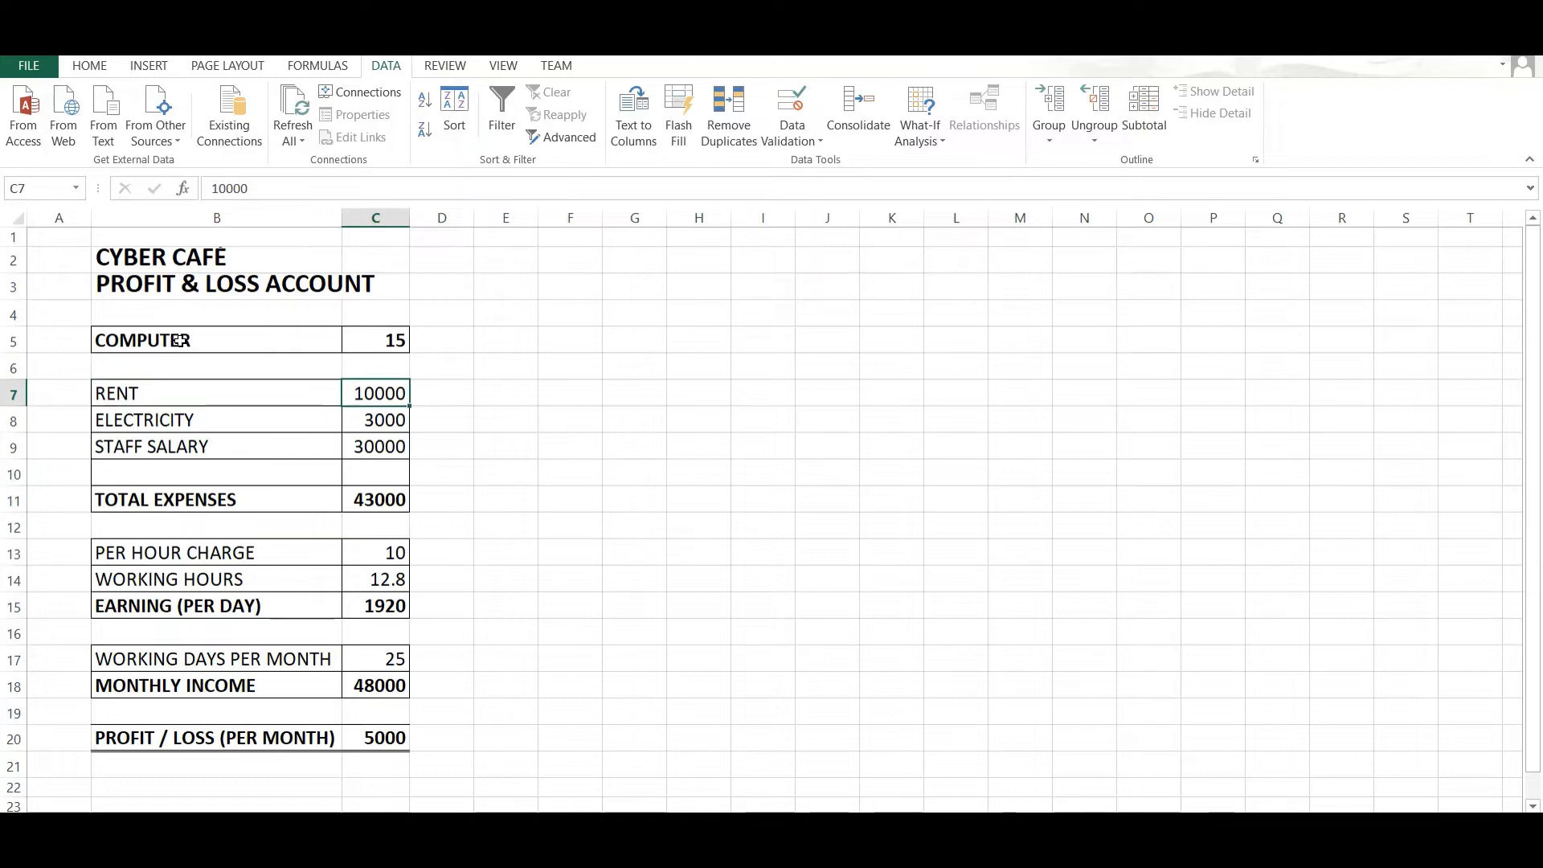
key(Down)
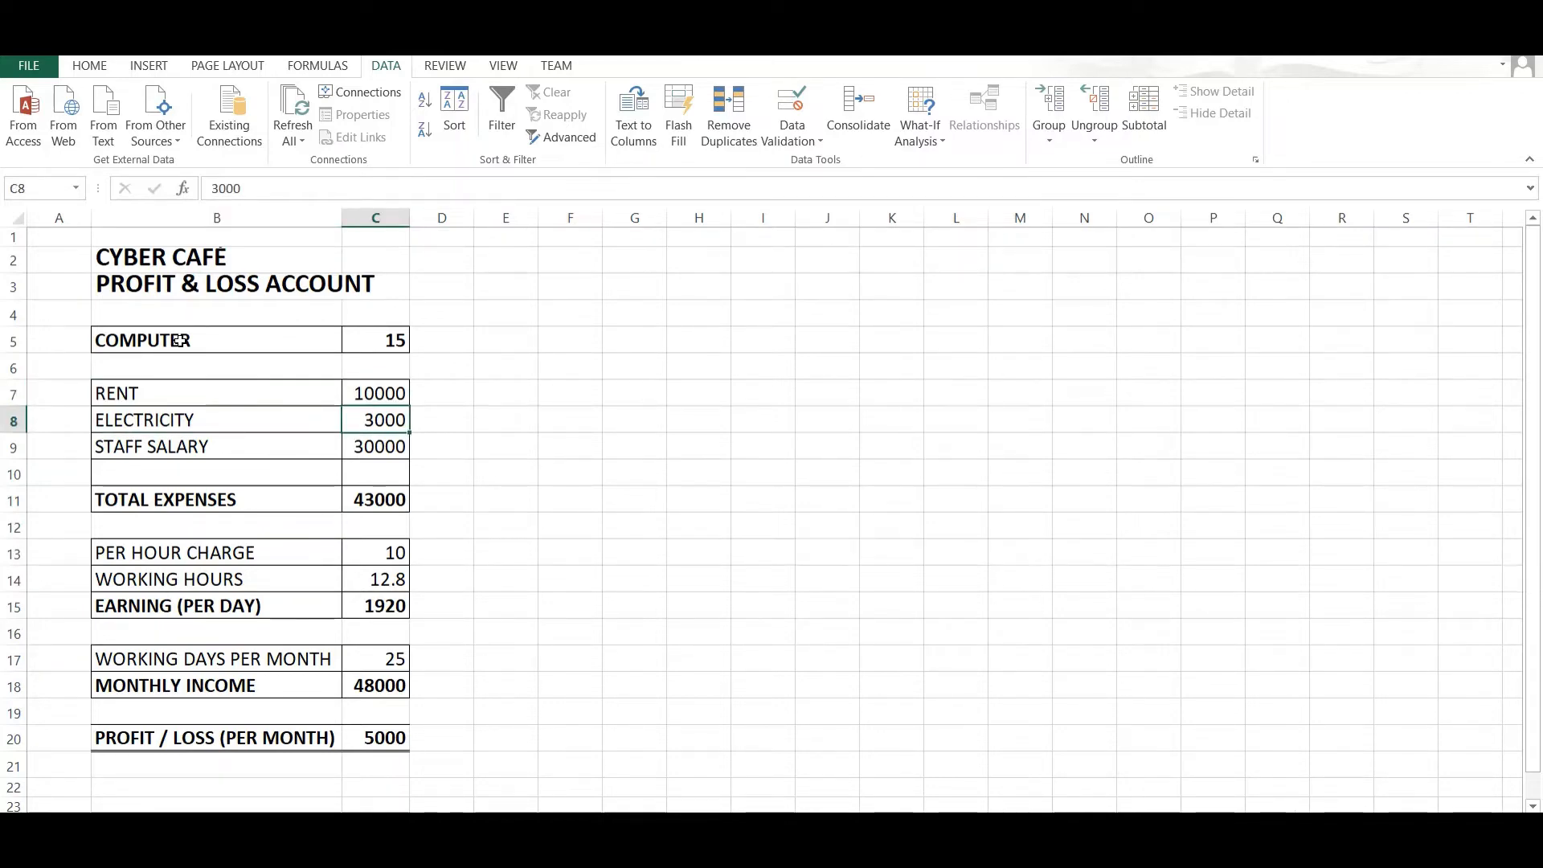
key(Down)
key(Left)
key(Right)
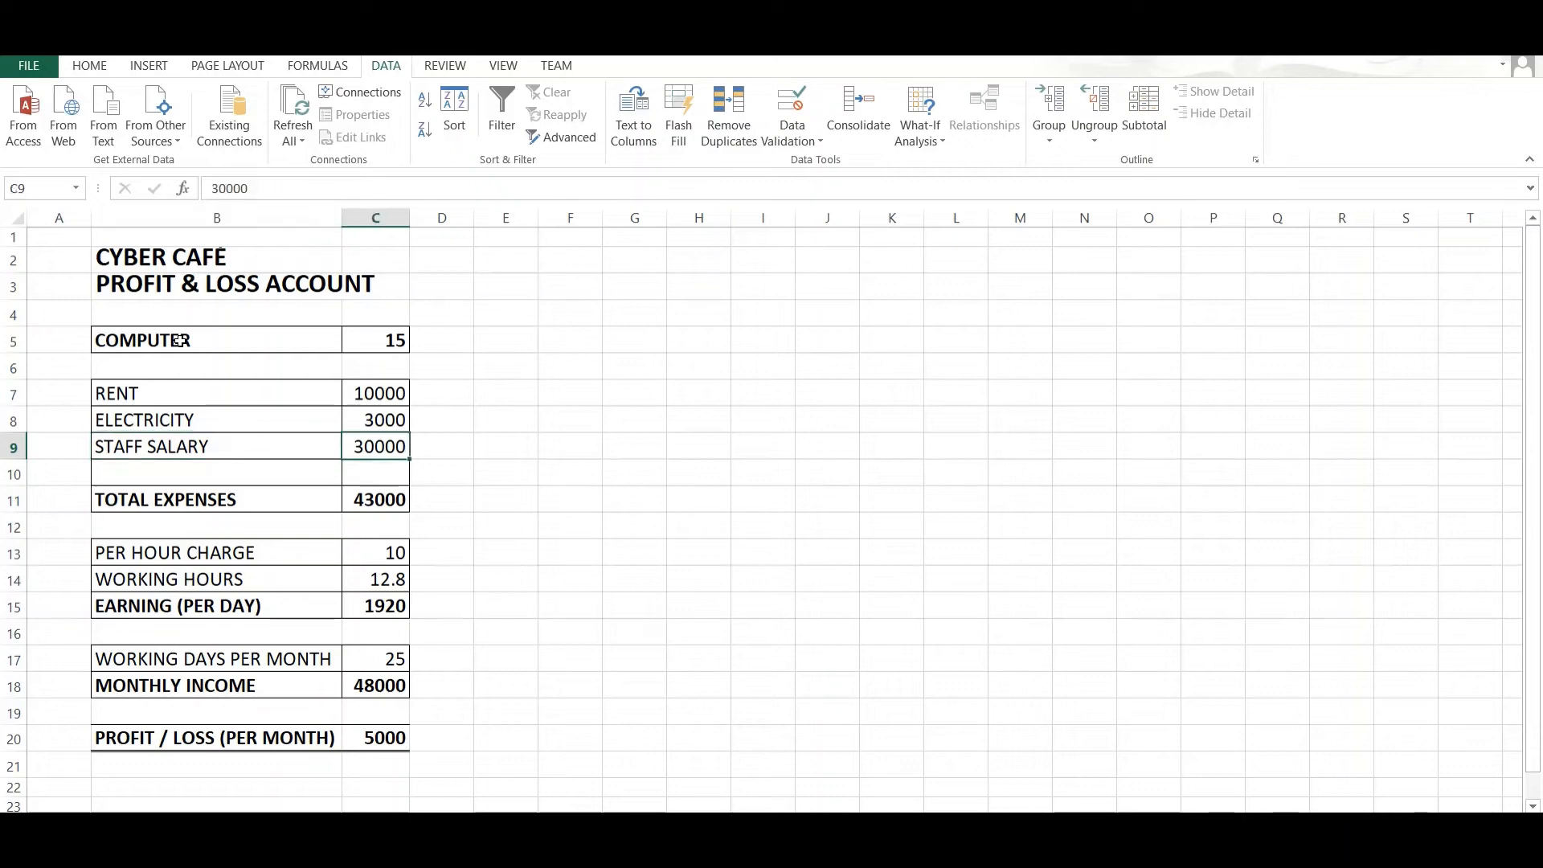
key(Down)
key(Down)
key(Up)
key(Up)
key(Up)
key(Up)
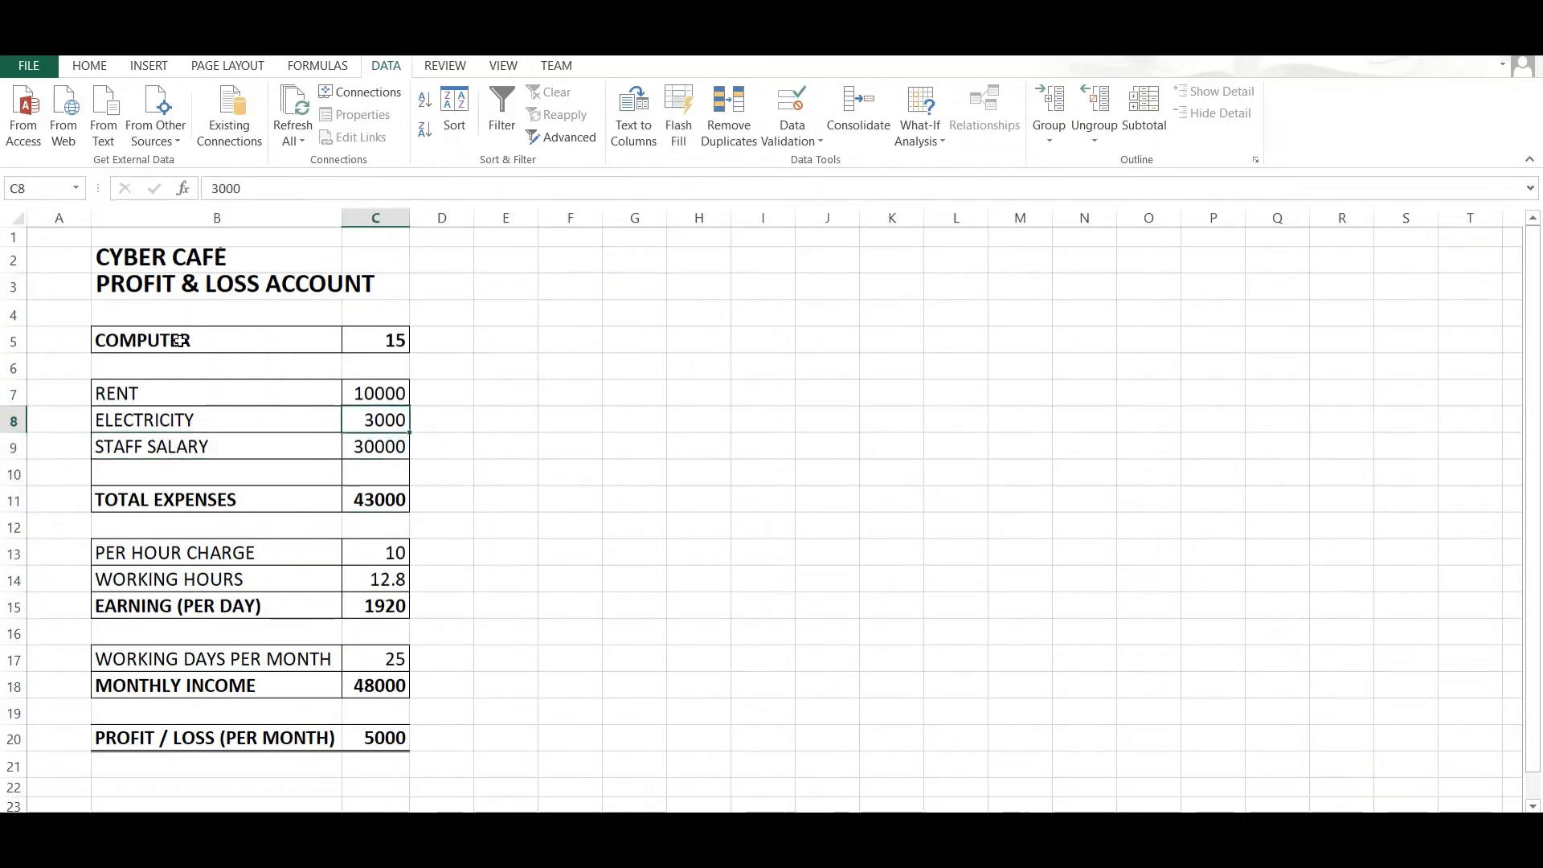
key(Down)
key(Down)
key(Down)
key(Down)
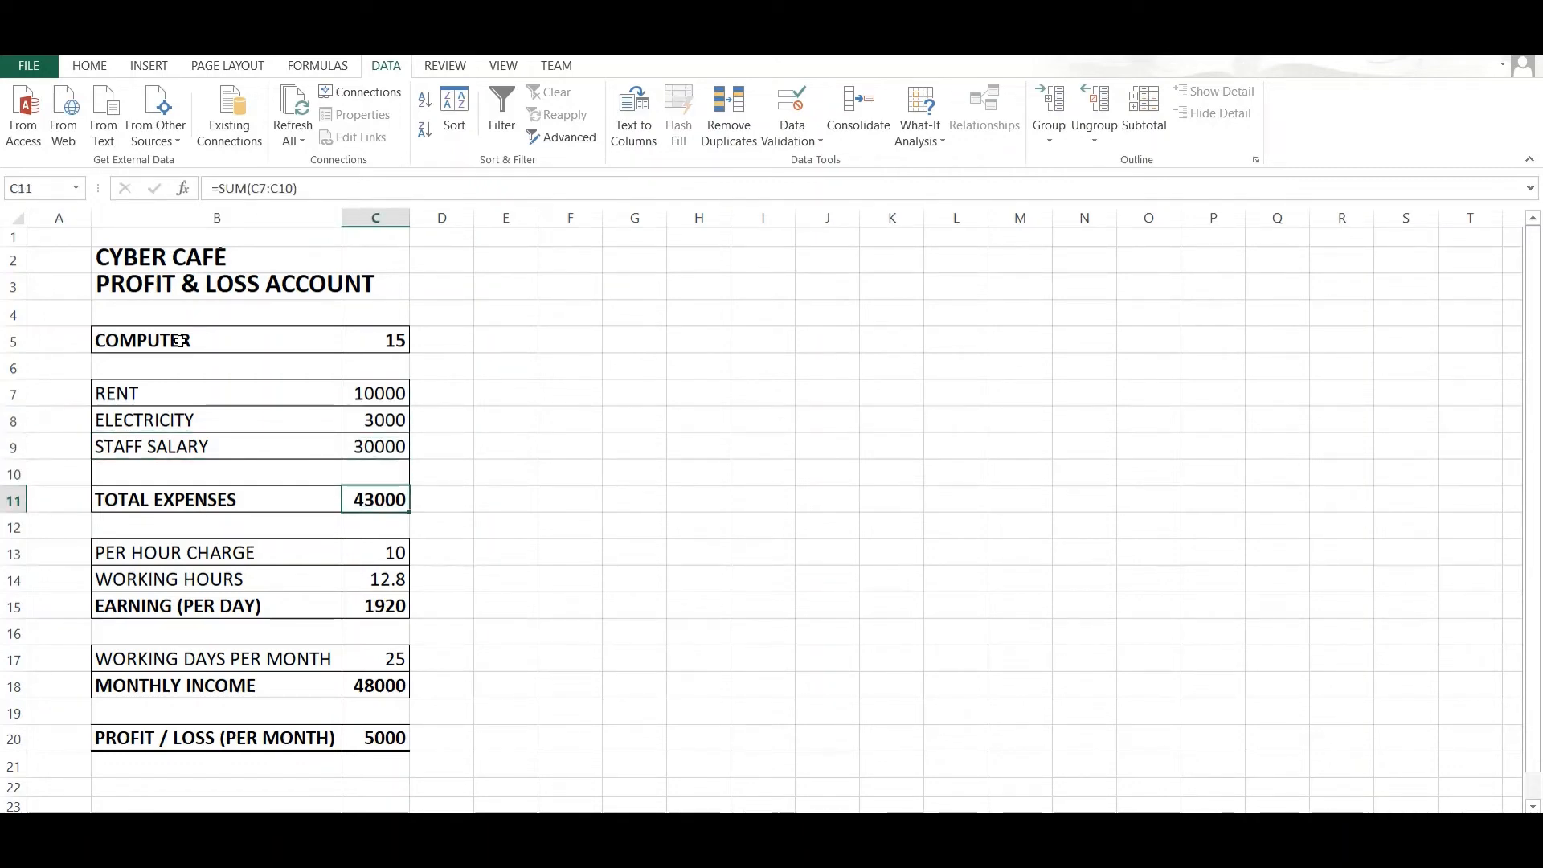
Step: Try 12 working hours in C14, and set the working hours to 8
key(Down)
key(Down)
key(Left)
key(Right)
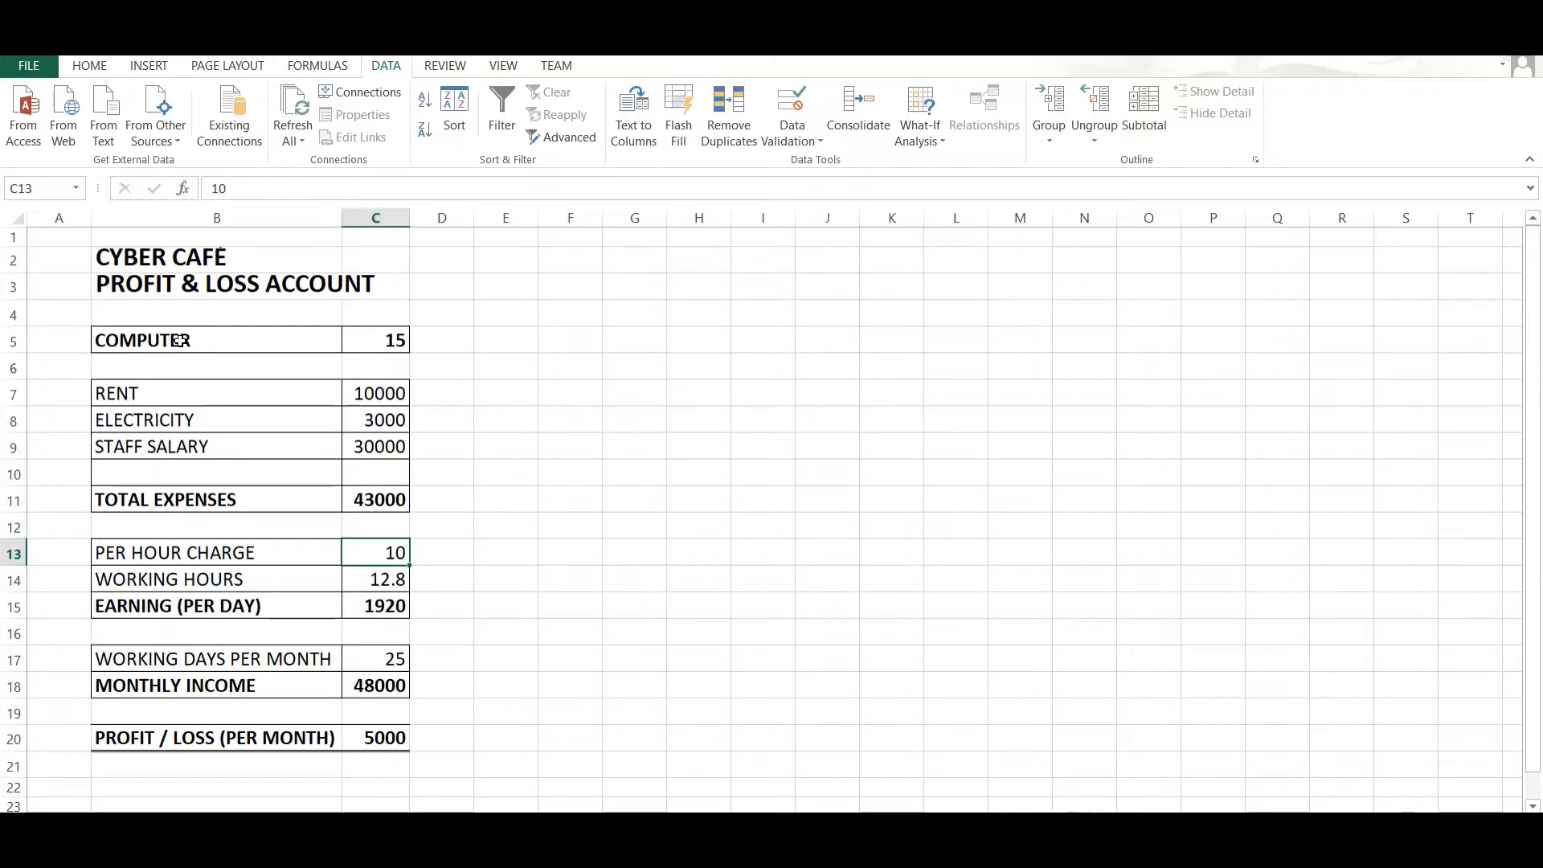
key(Down)
key(Left)
key(Right)
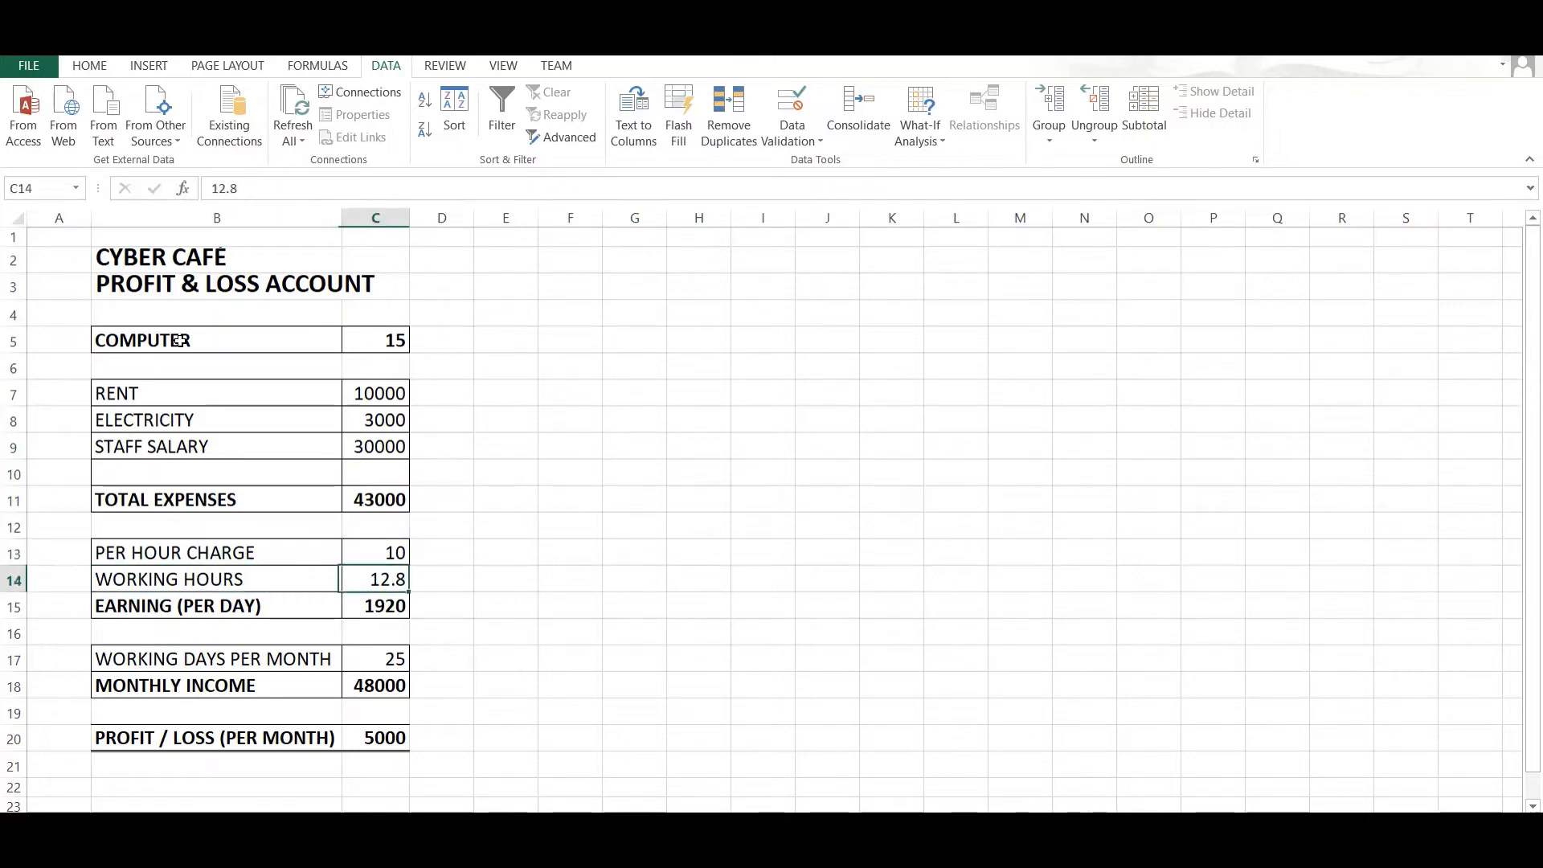
text(12)
key(Return)
key(Up)
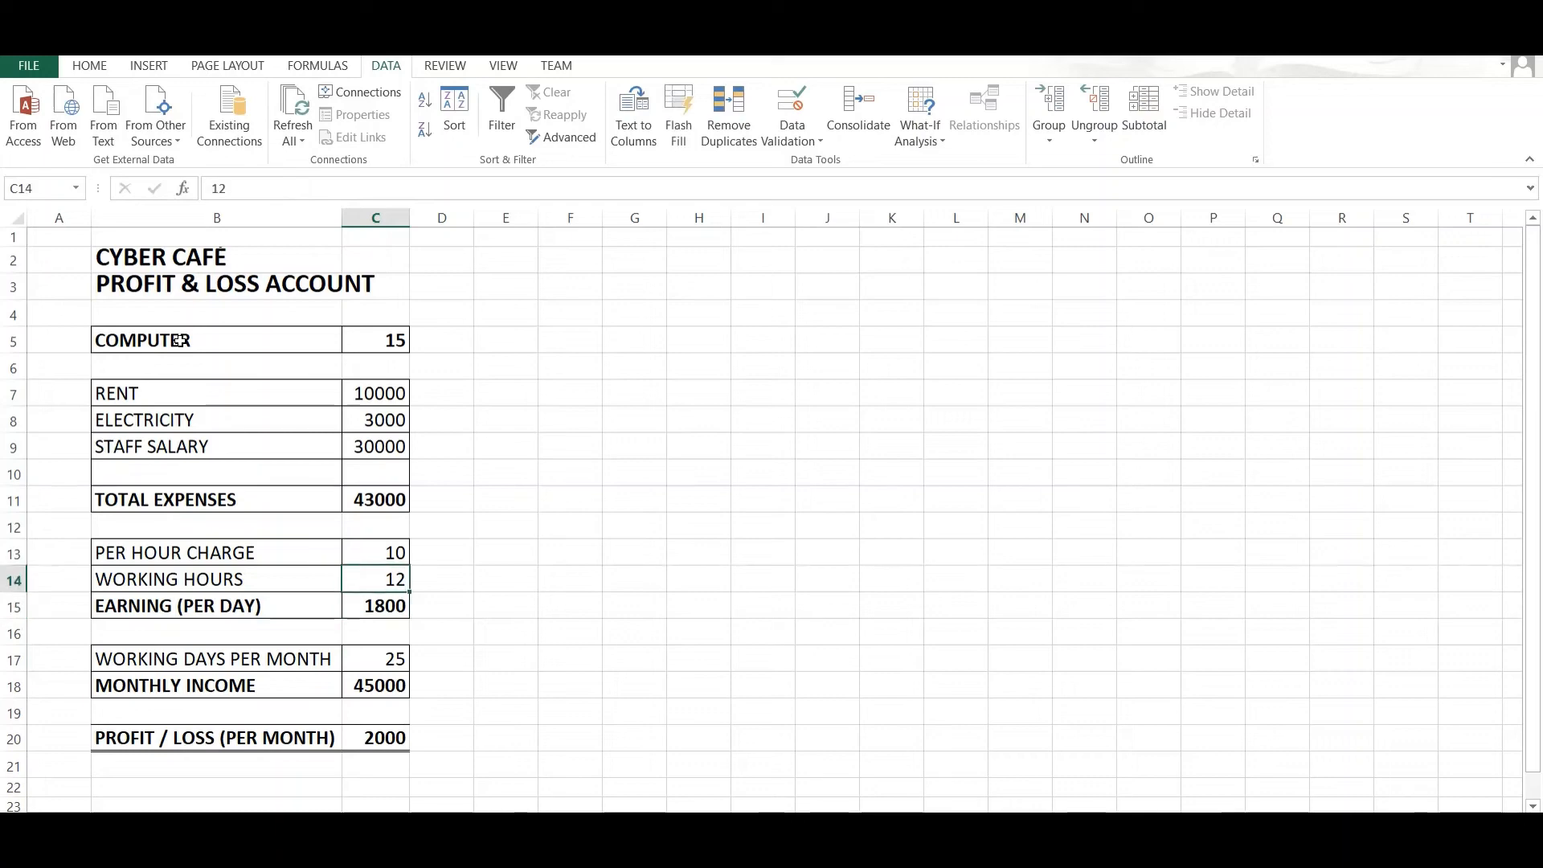
text(8)
key(Return)
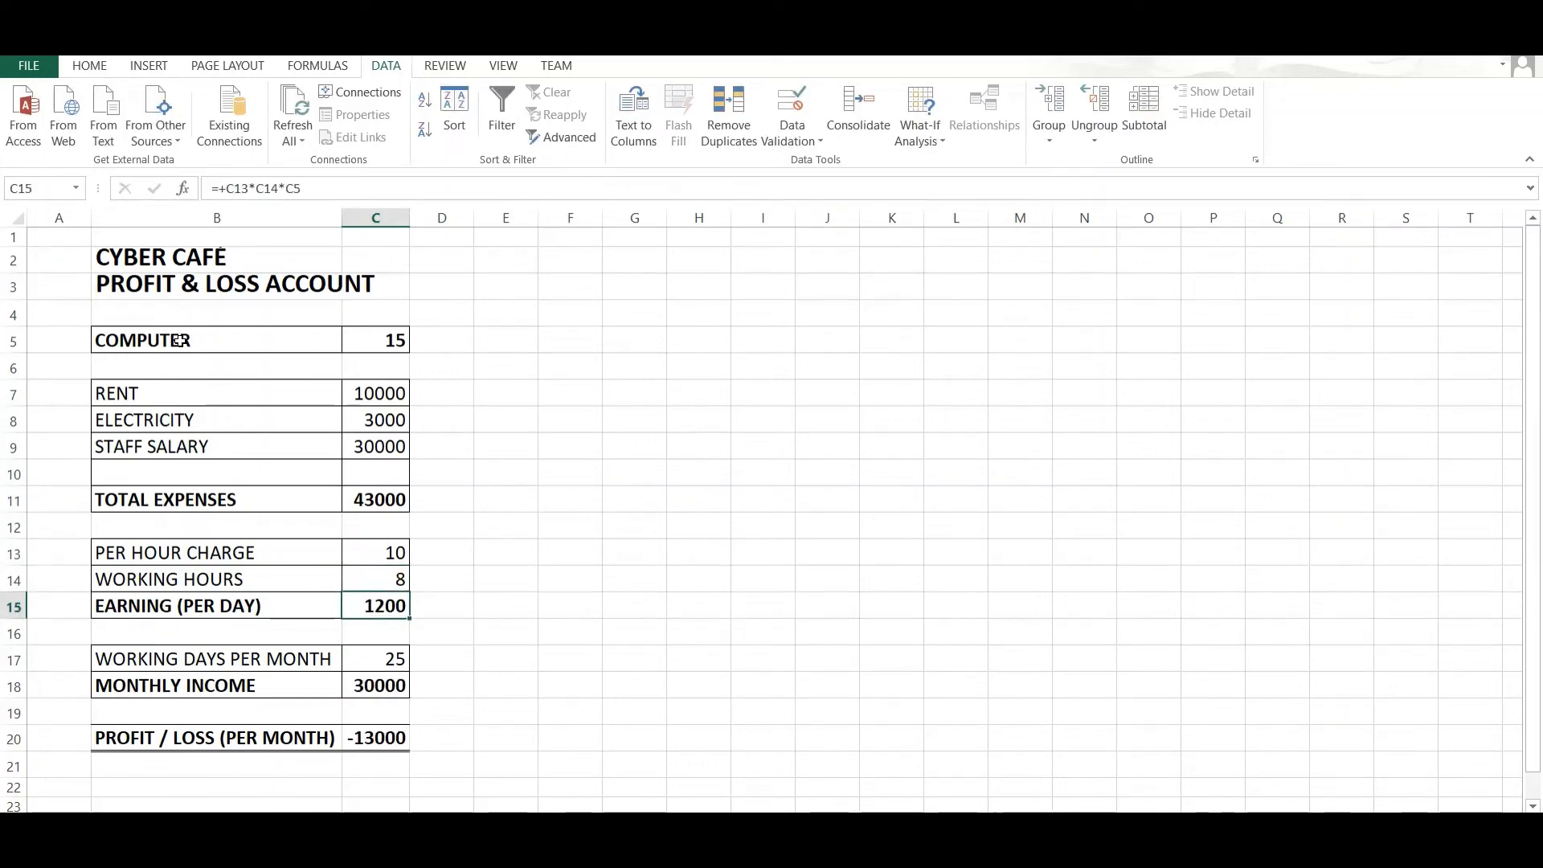
key(Up)
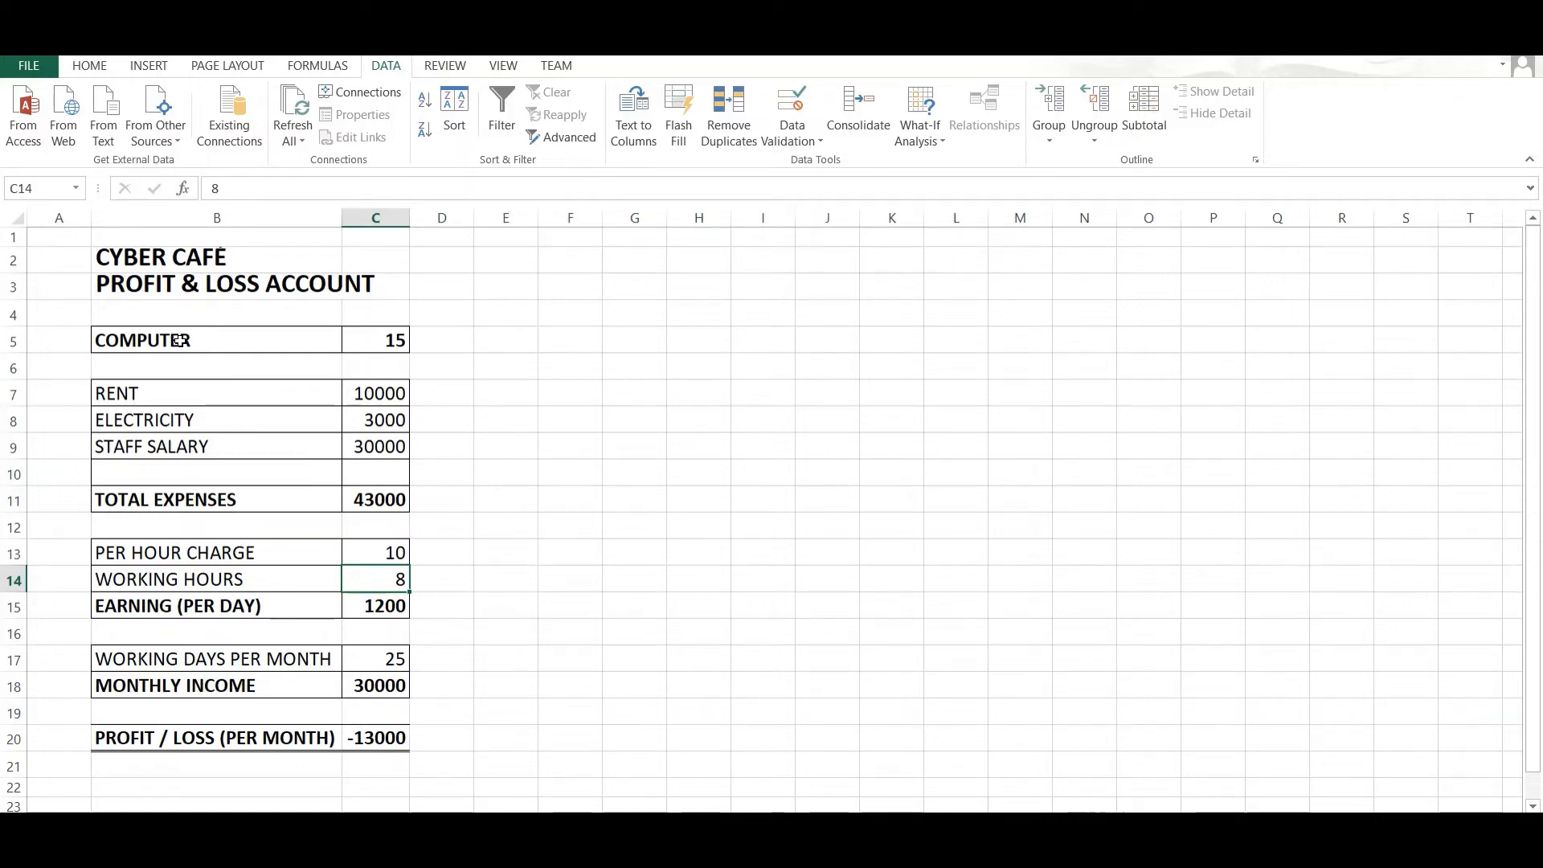
Step: Examine the earning per day formula in C15 and the per hour charge, working hours and computer count cells it multiplies
key(Left)
key(Right)
key(Down)
key(Left)
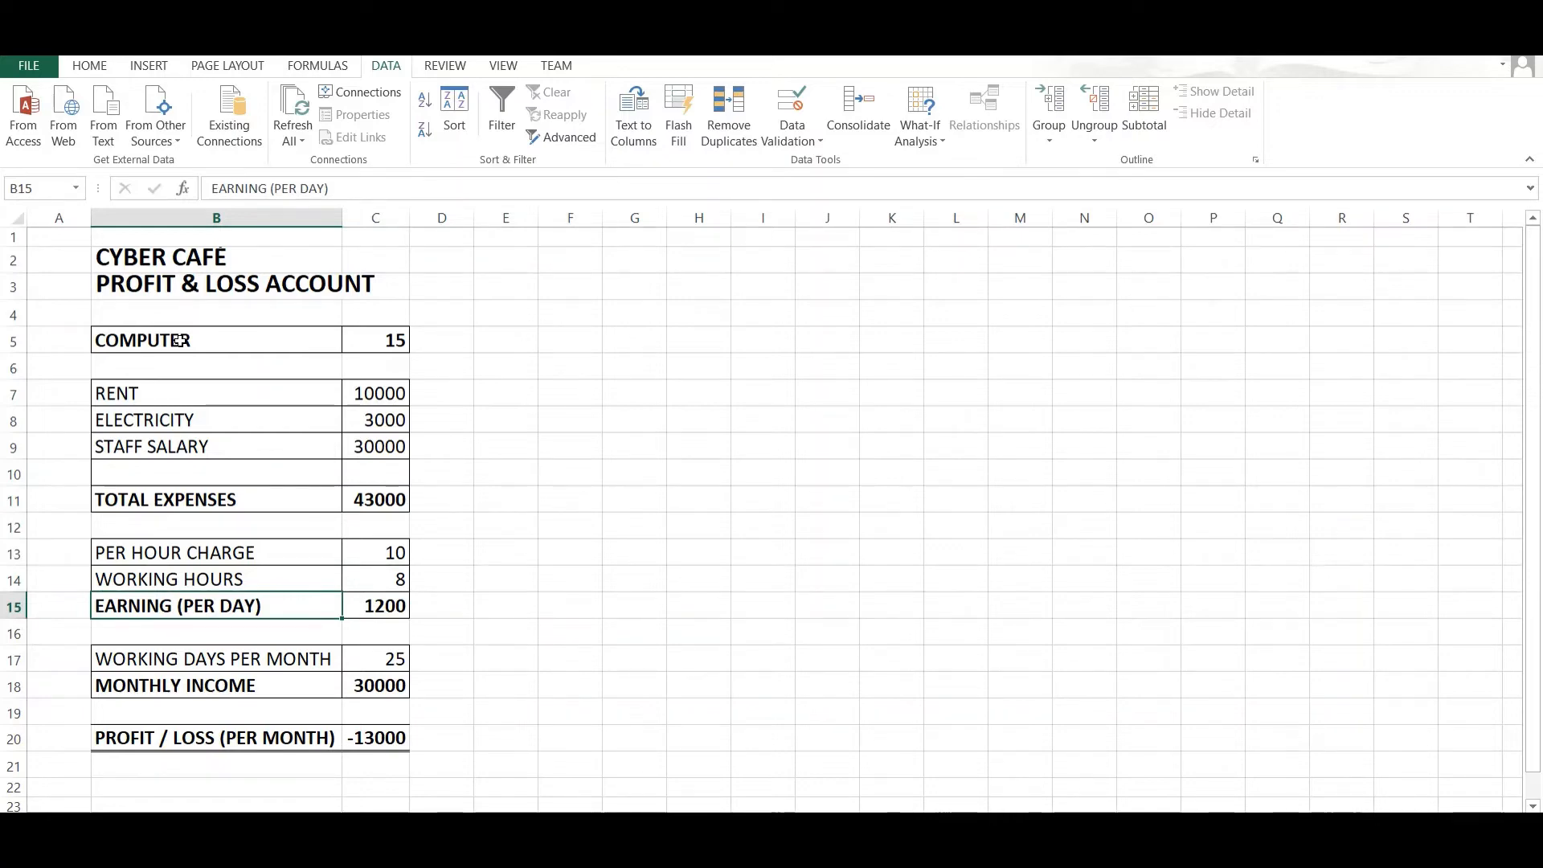
key(Right)
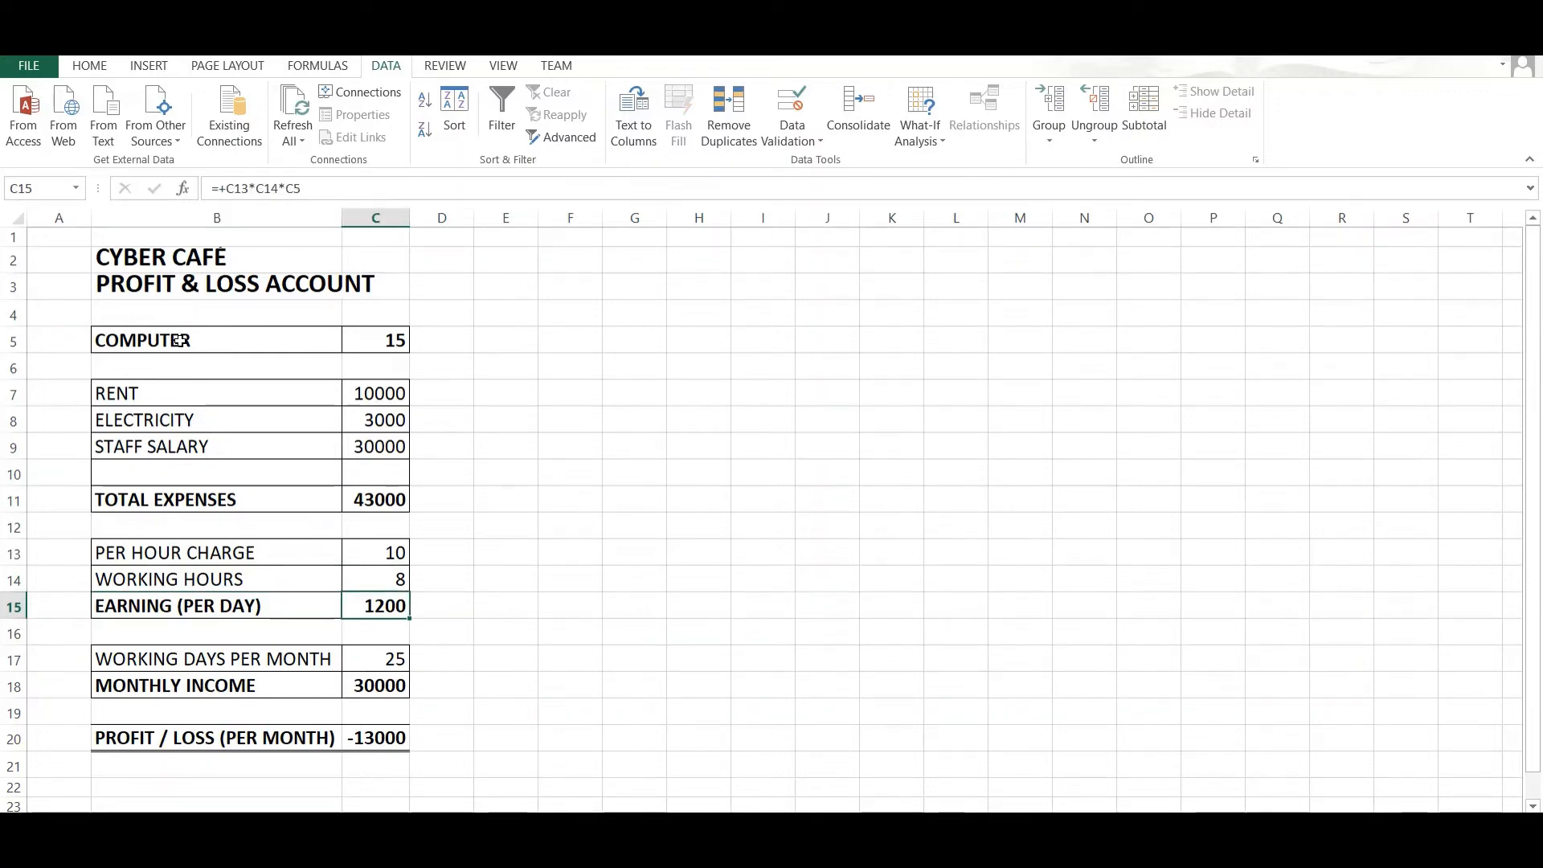
key(Up)
key(Up)
key(Down)
key(Down)
key(Up)
key(Up)
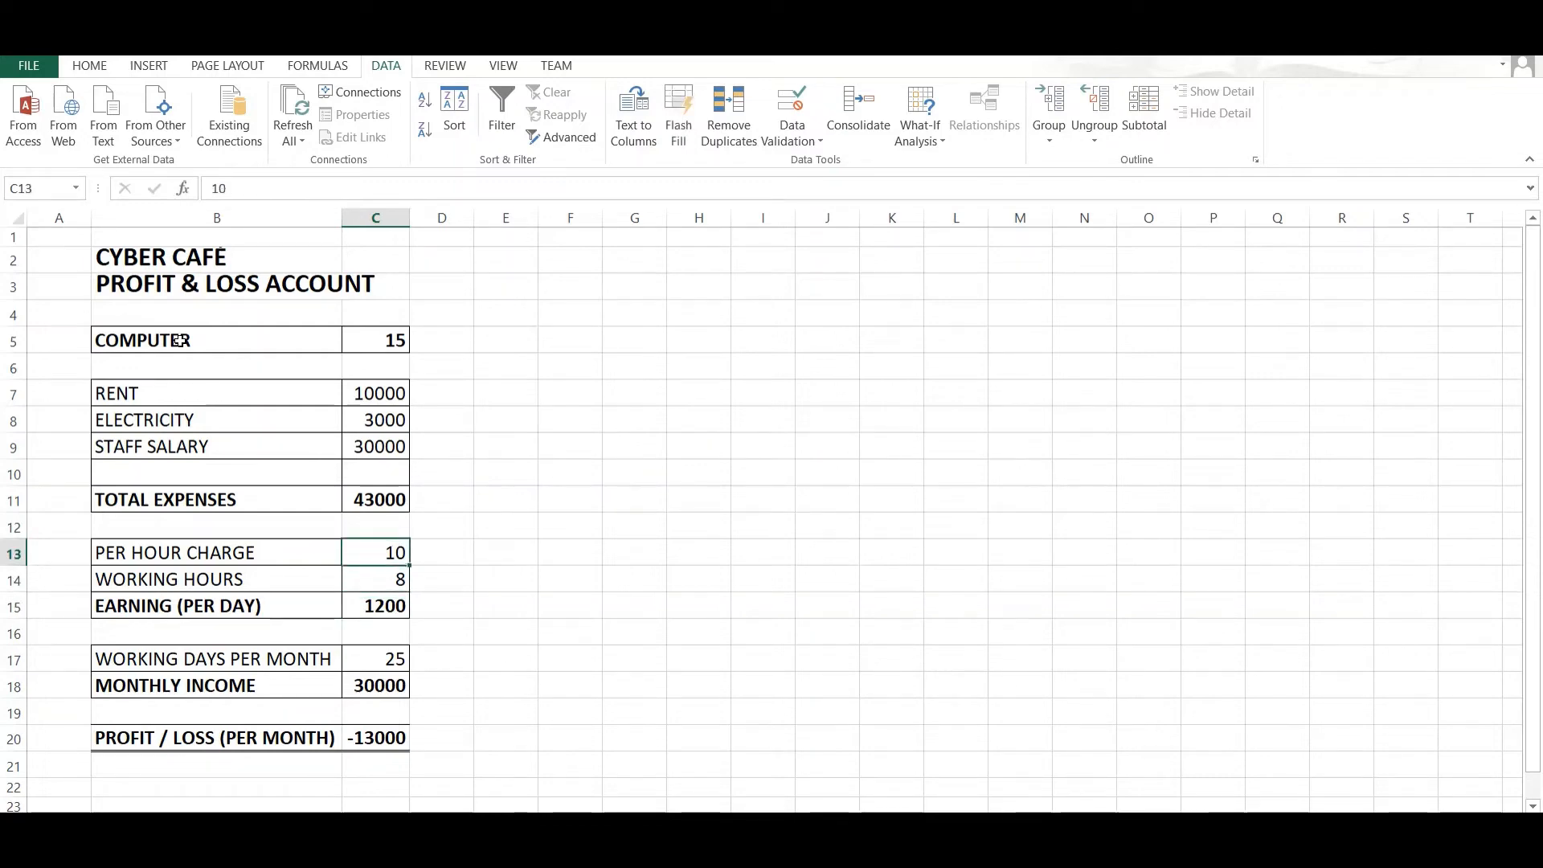
key(Down)
key(Down)
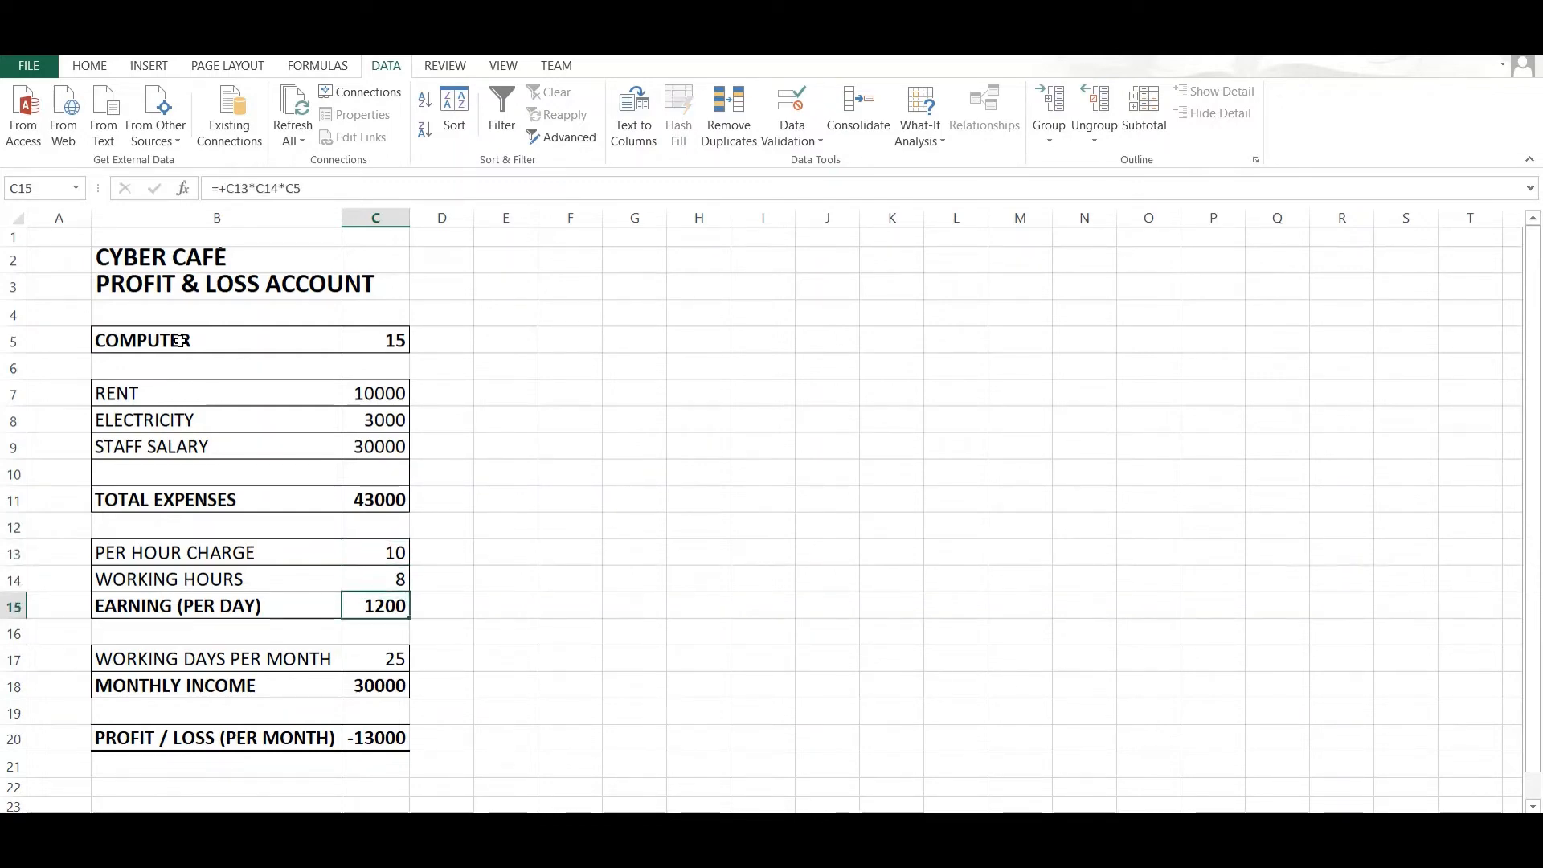
key(Up)
key(Up)
key(Down)
key(Down)
key(Up)
key(Up)
key(Up)
key(Up)
key(Up)
key(Up)
key(Up)
key(Up)
key(Up)
key(Up)
key(Up)
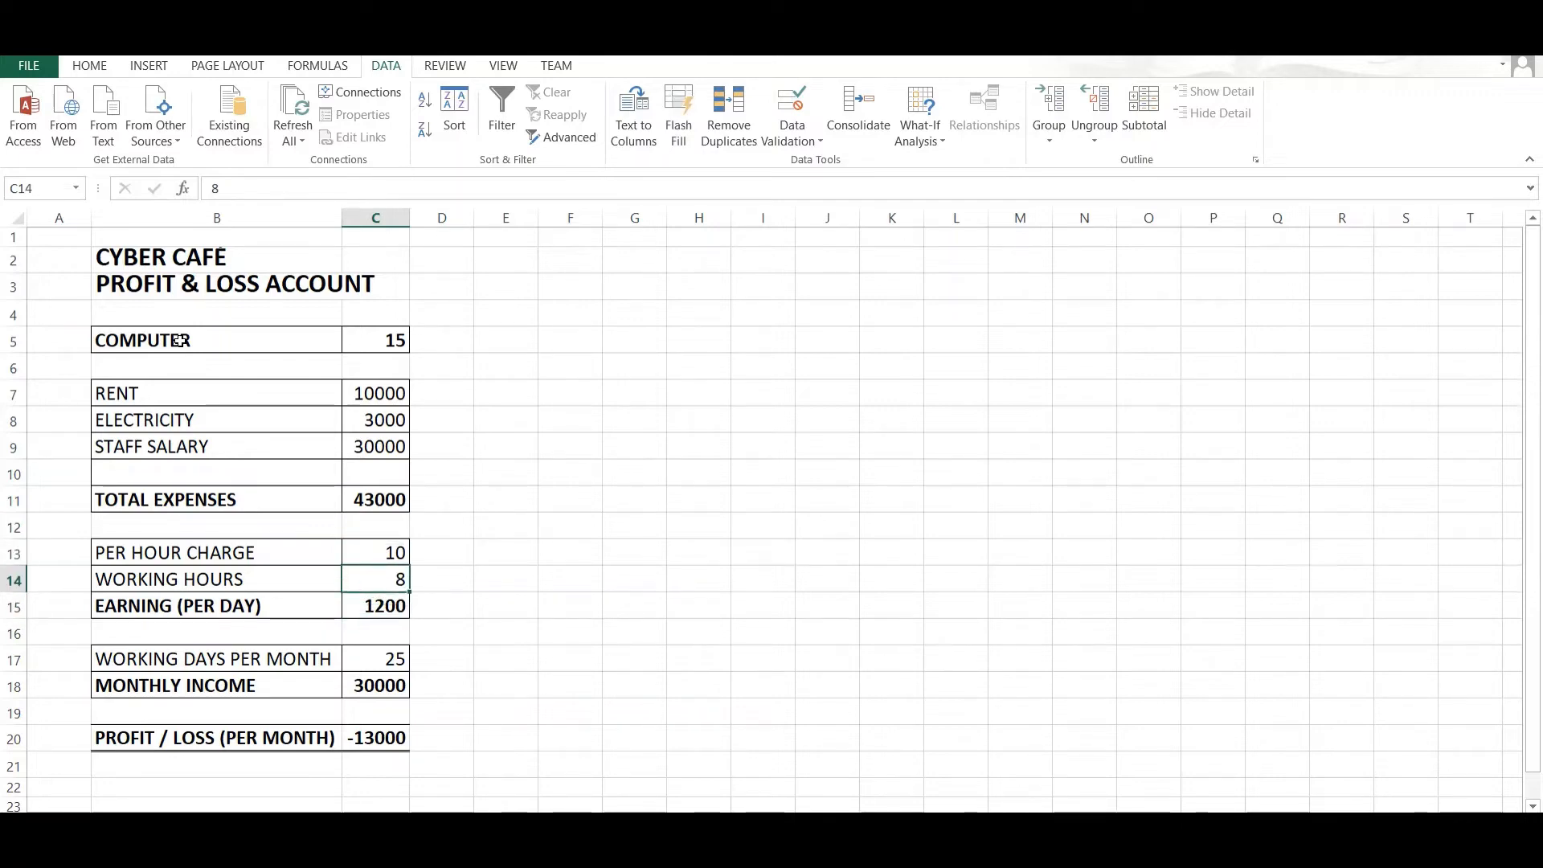
key(Down)
key(Down)
key(Down)
key(Down)
key(Down)
key(Down)
key(Down)
key(Down)
key(Down)
key(Down)
key(Down)
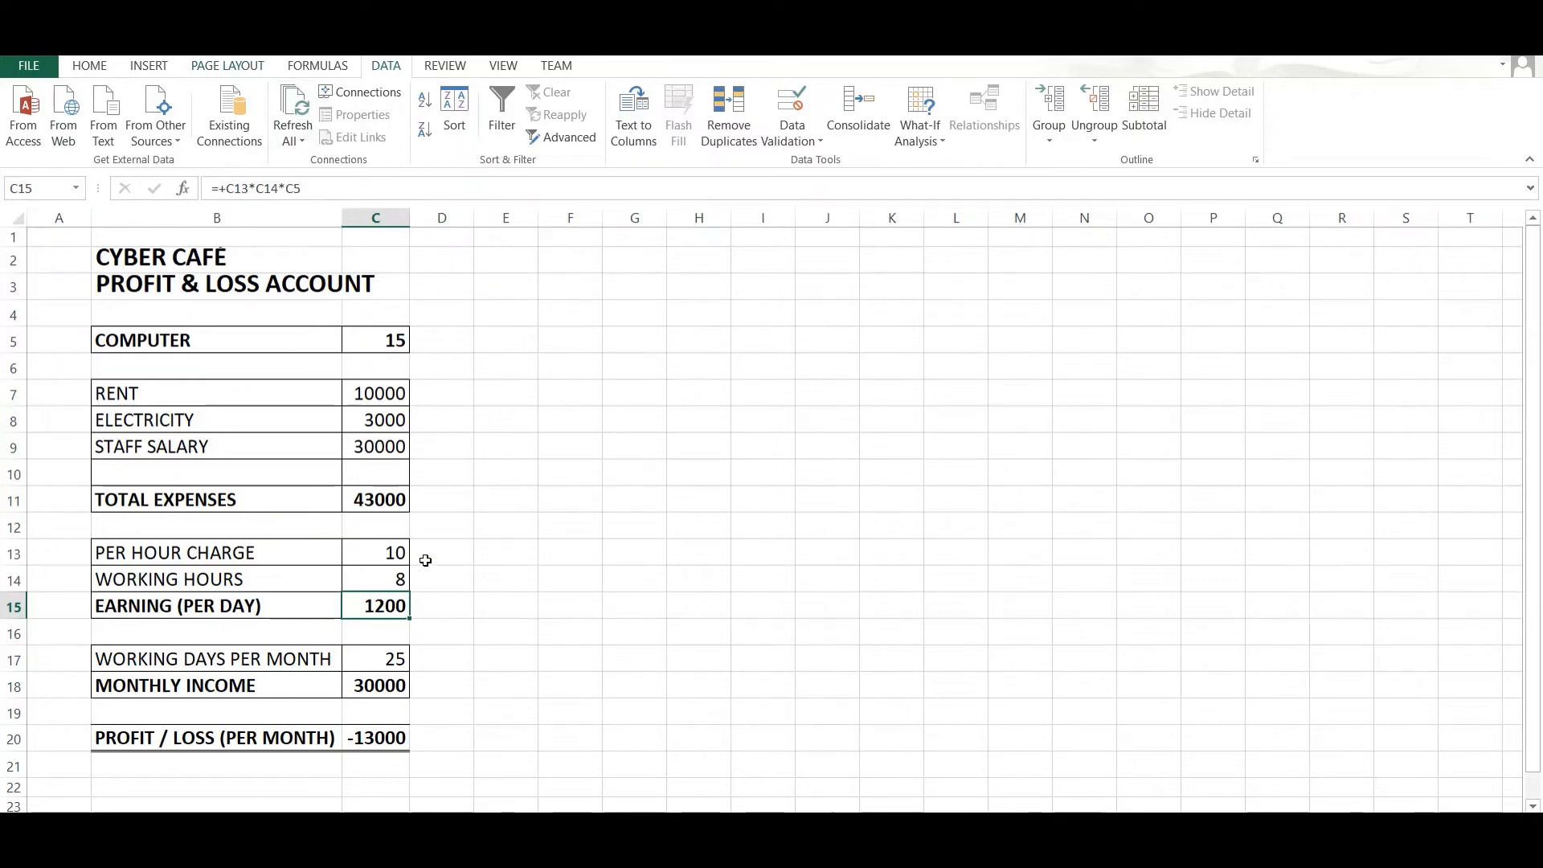
click(393, 549)
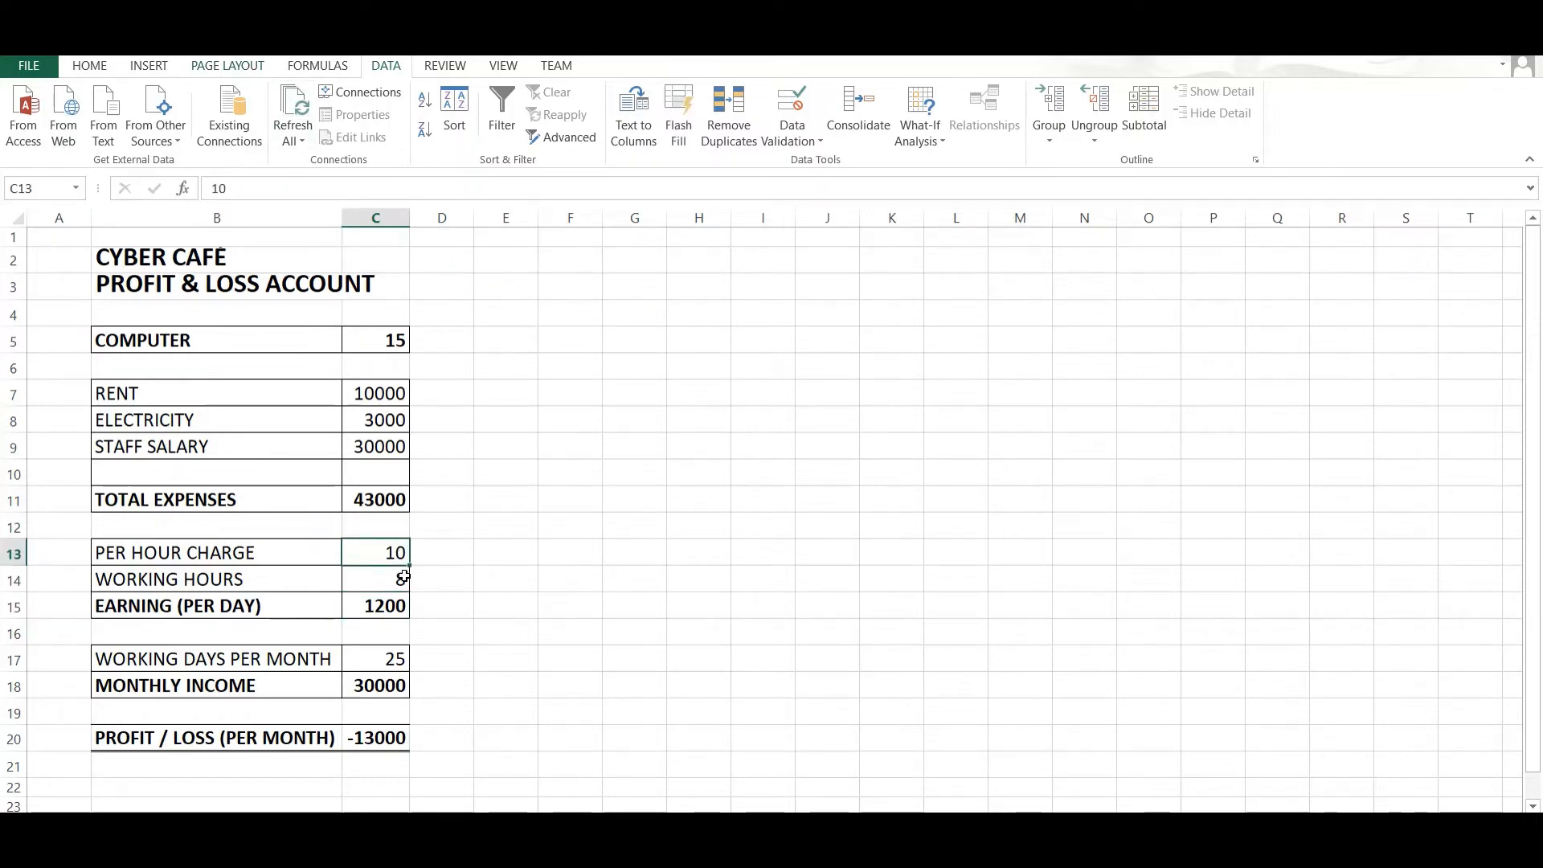
click(401, 577)
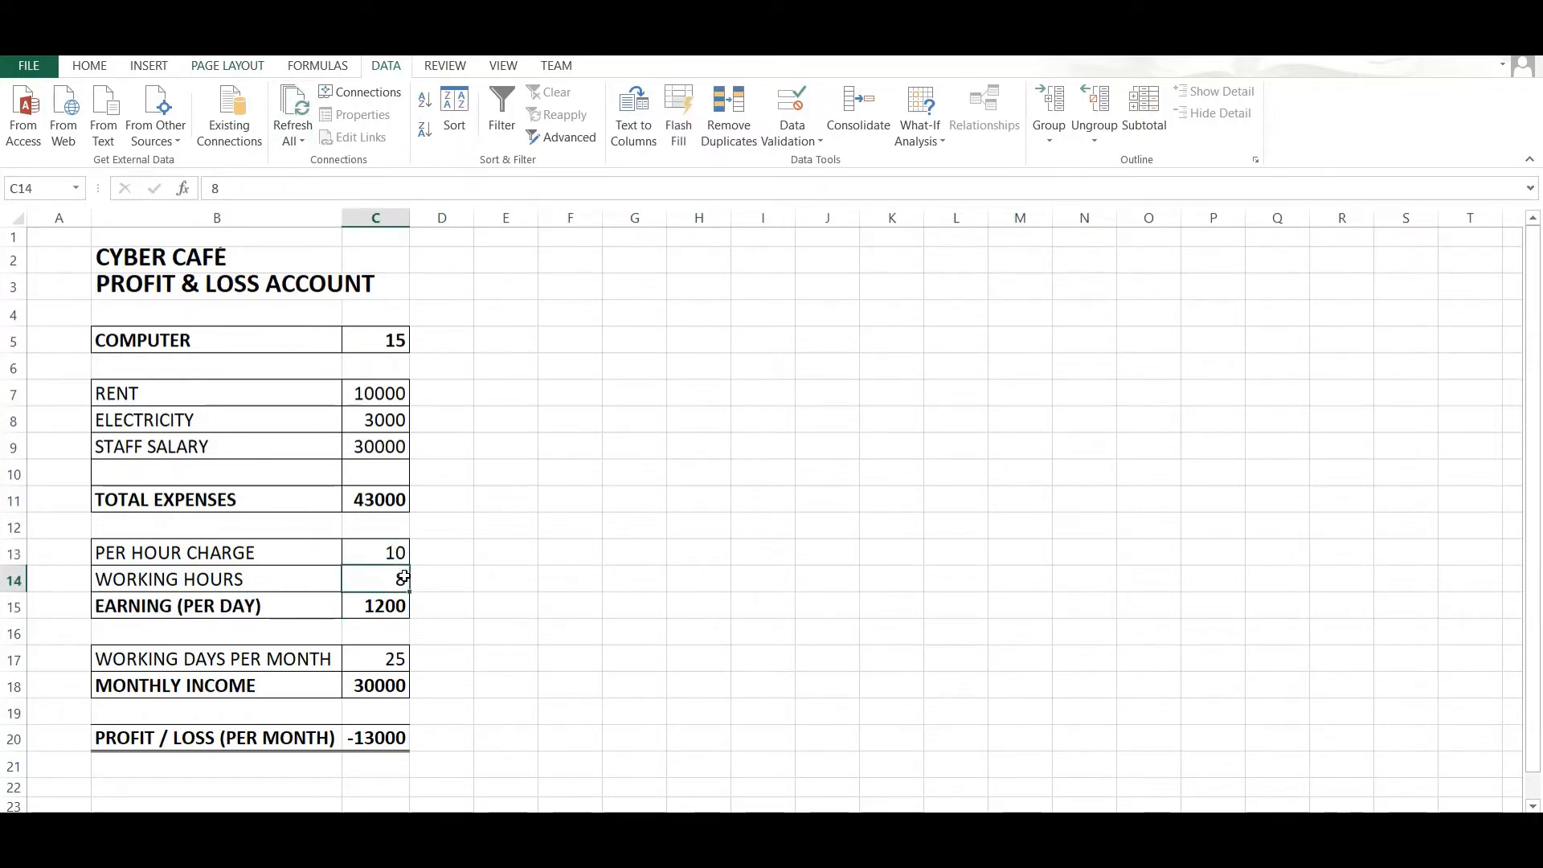
click(404, 336)
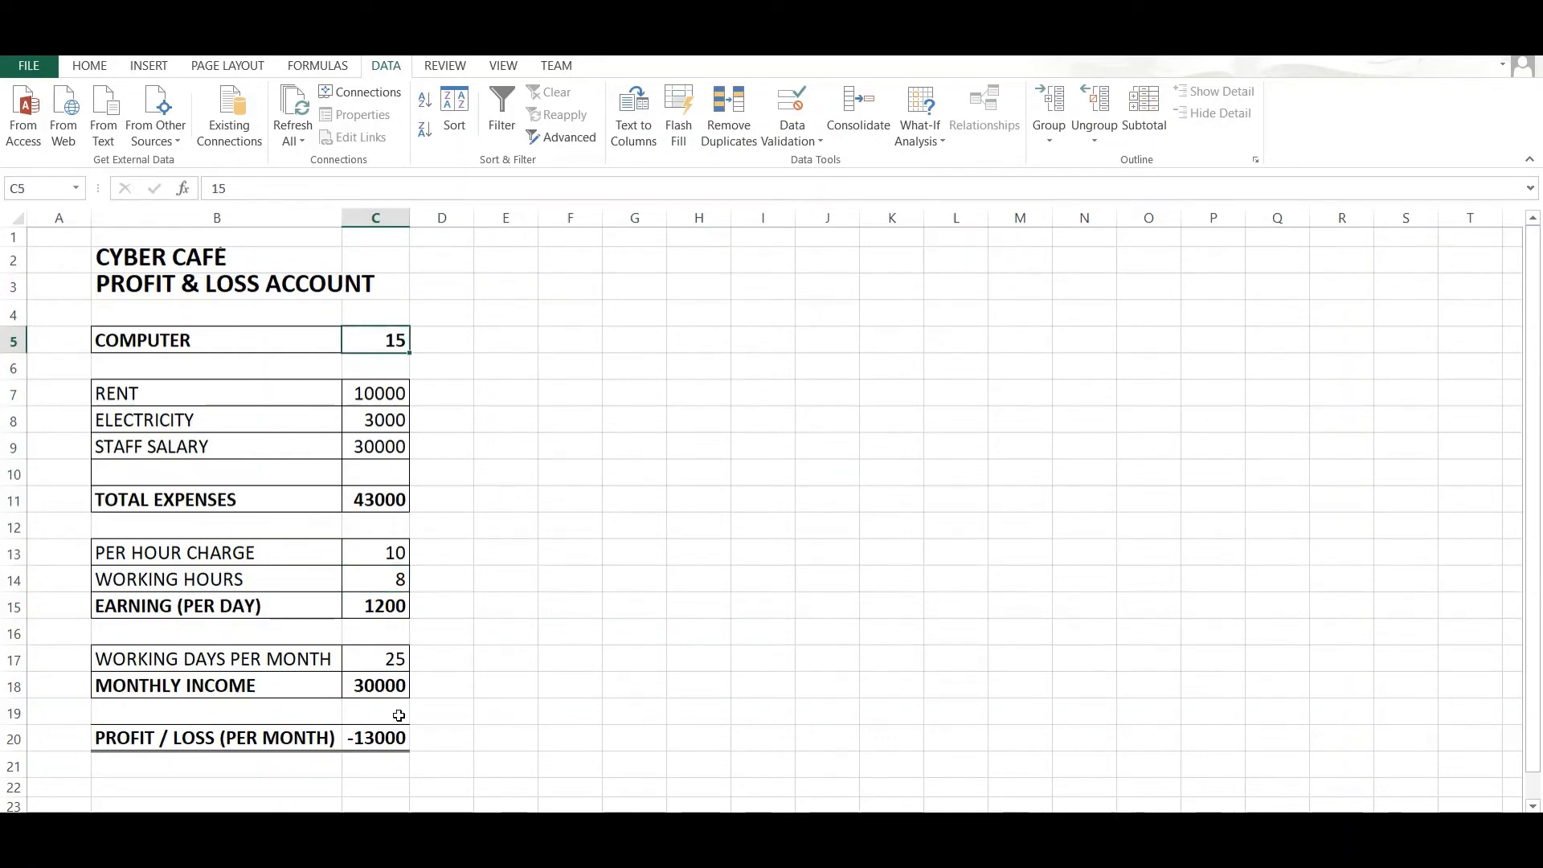
click(386, 604)
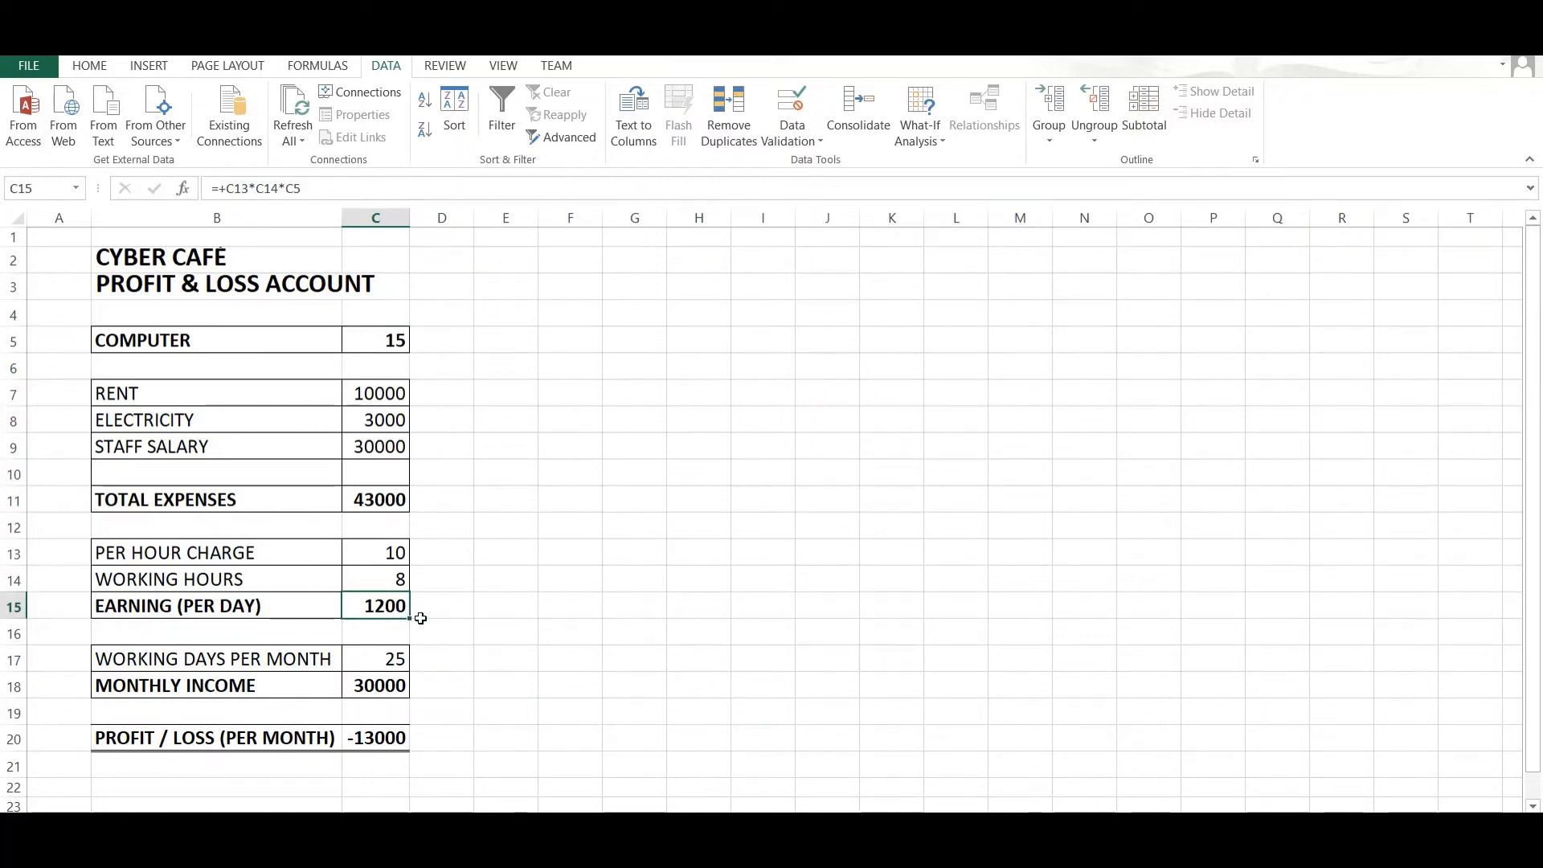
Step: Examine the working days per month entry, the monthly income formula in C18 and the profit/loss formula in C20
click(383, 654)
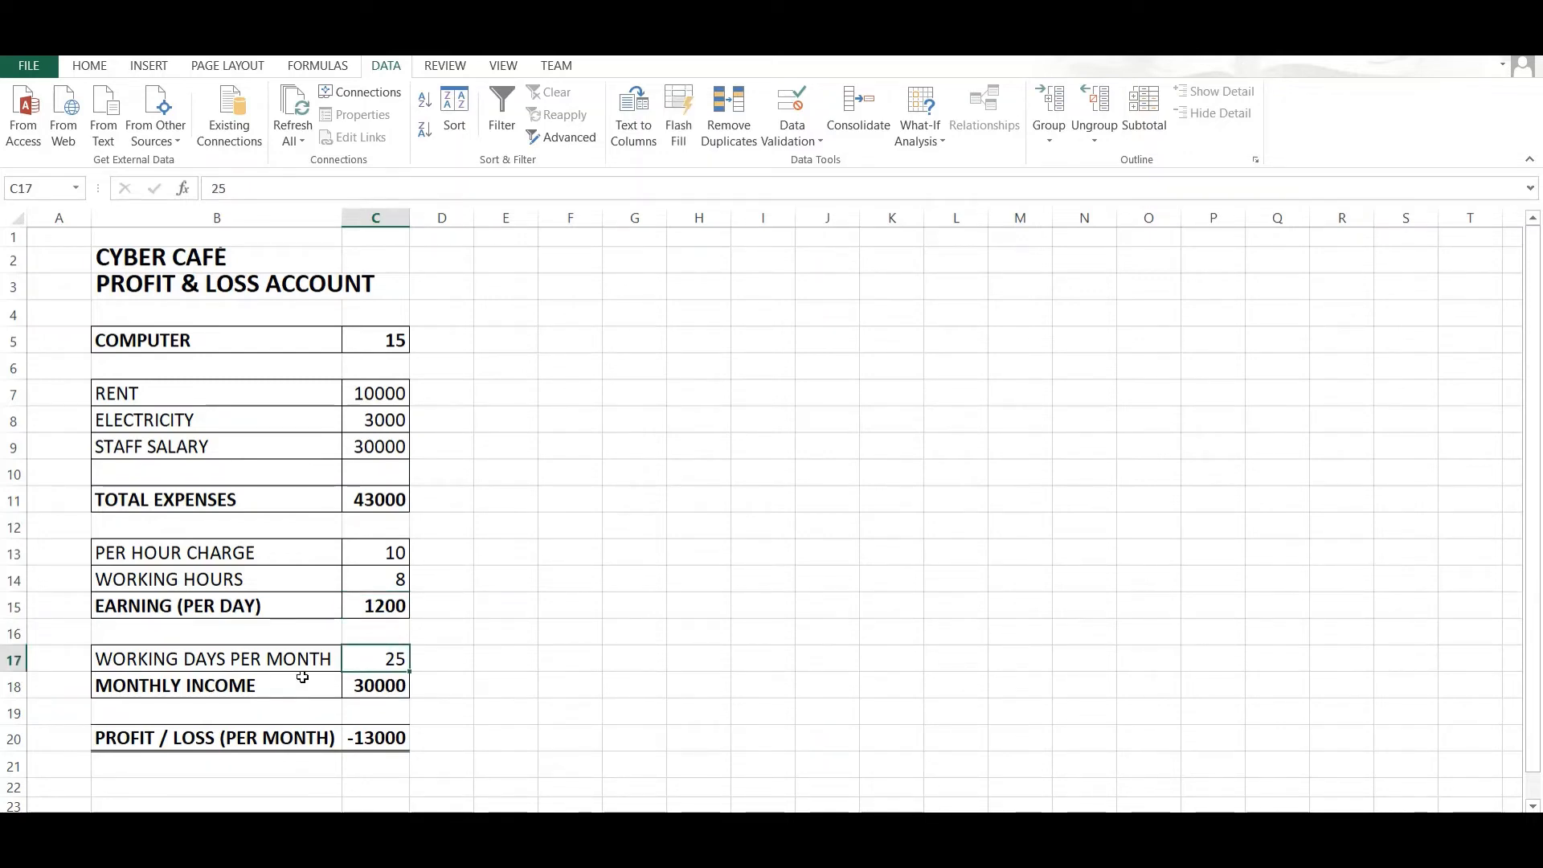
click(393, 685)
click(394, 658)
click(381, 685)
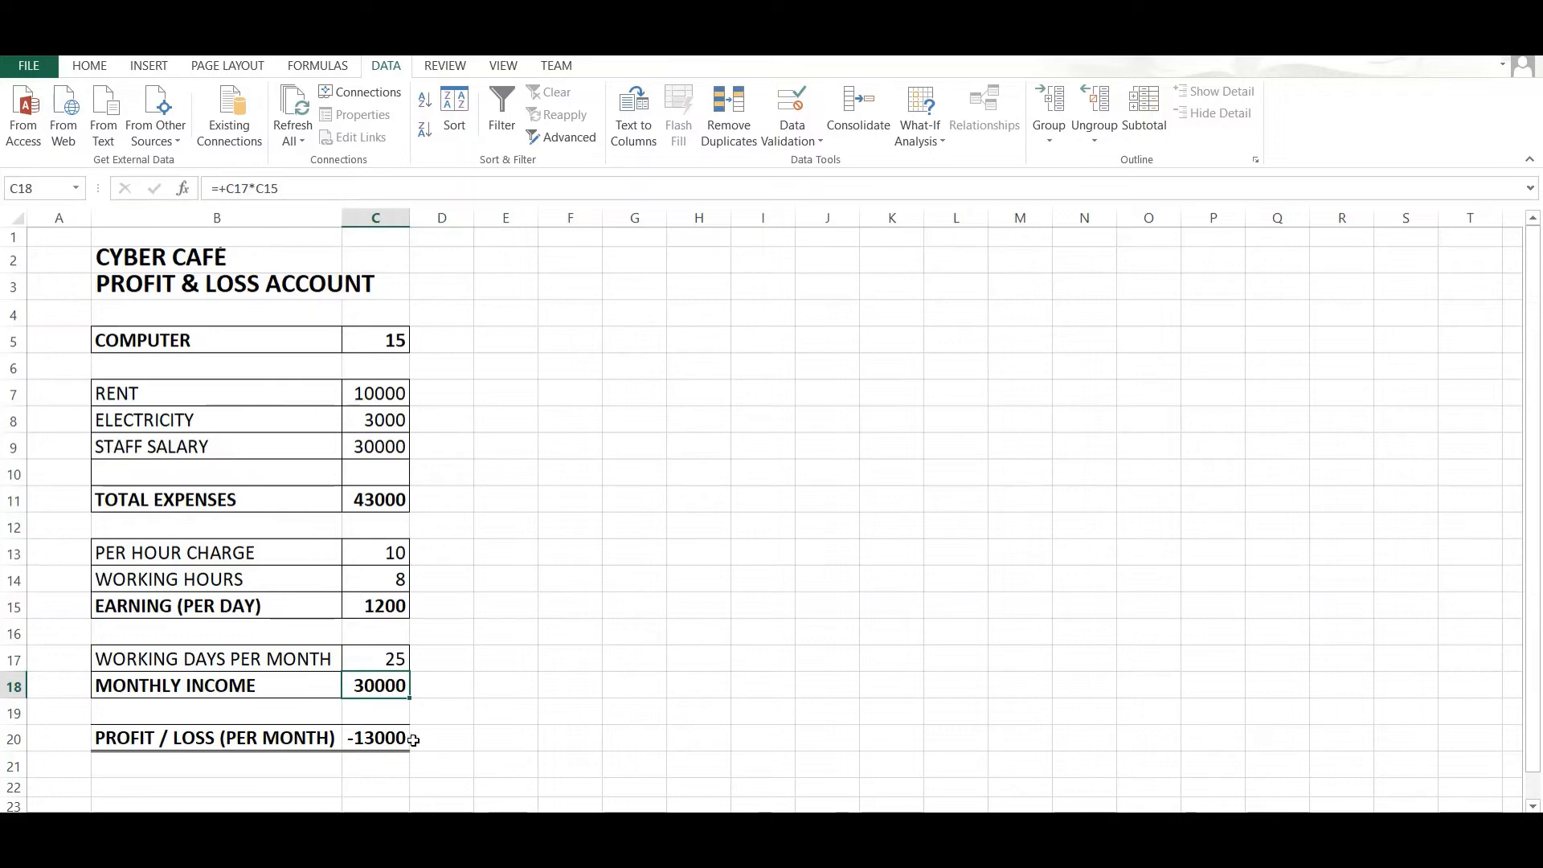
click(384, 739)
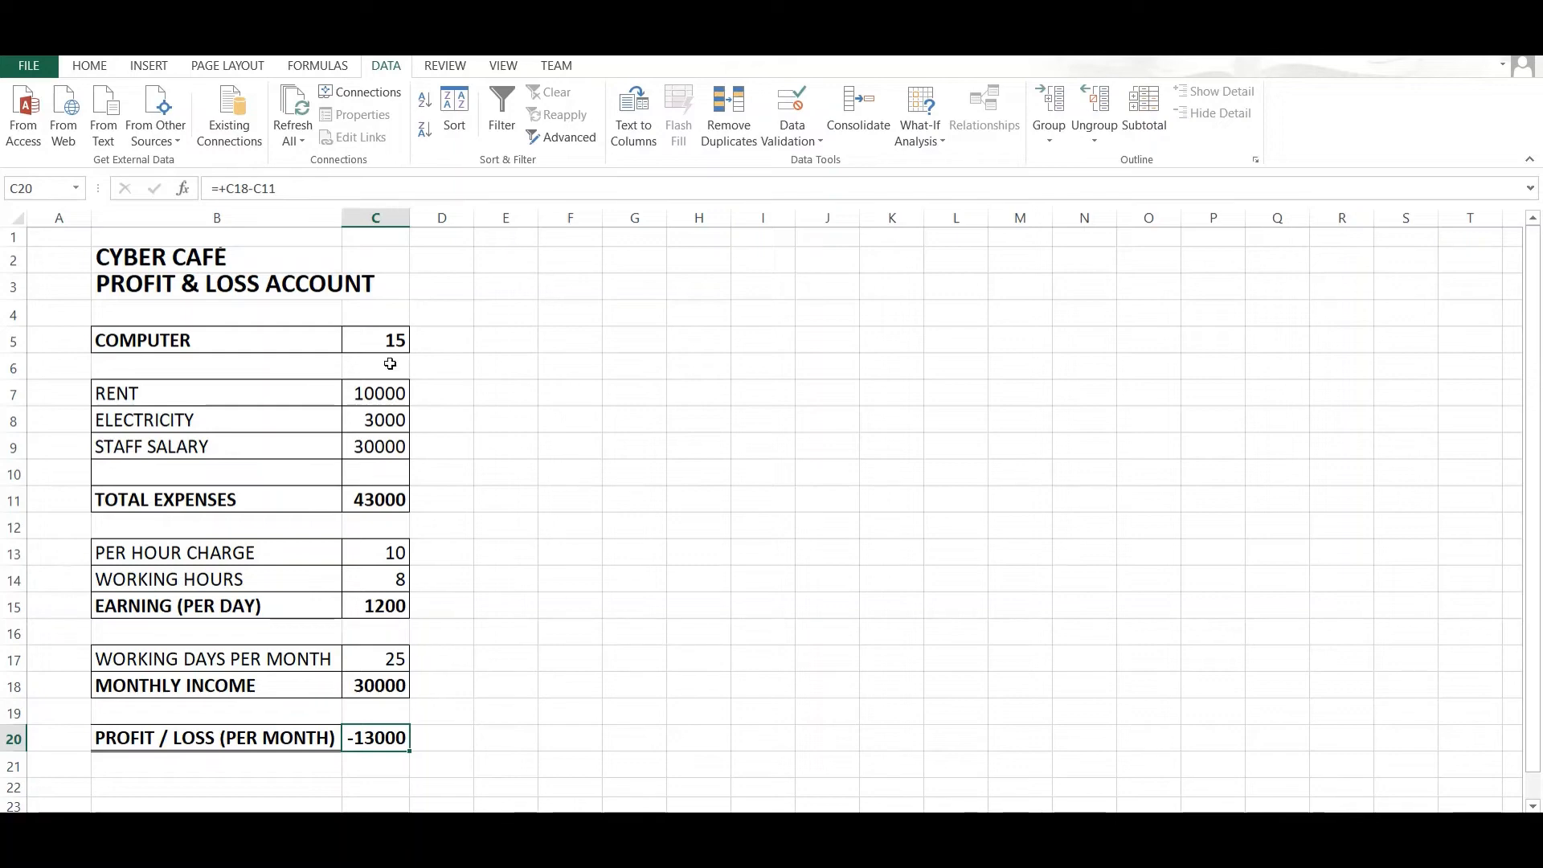
Step: Try a computer count of 16 in C5 and undo the change
click(391, 337)
text(16)
key(Return)
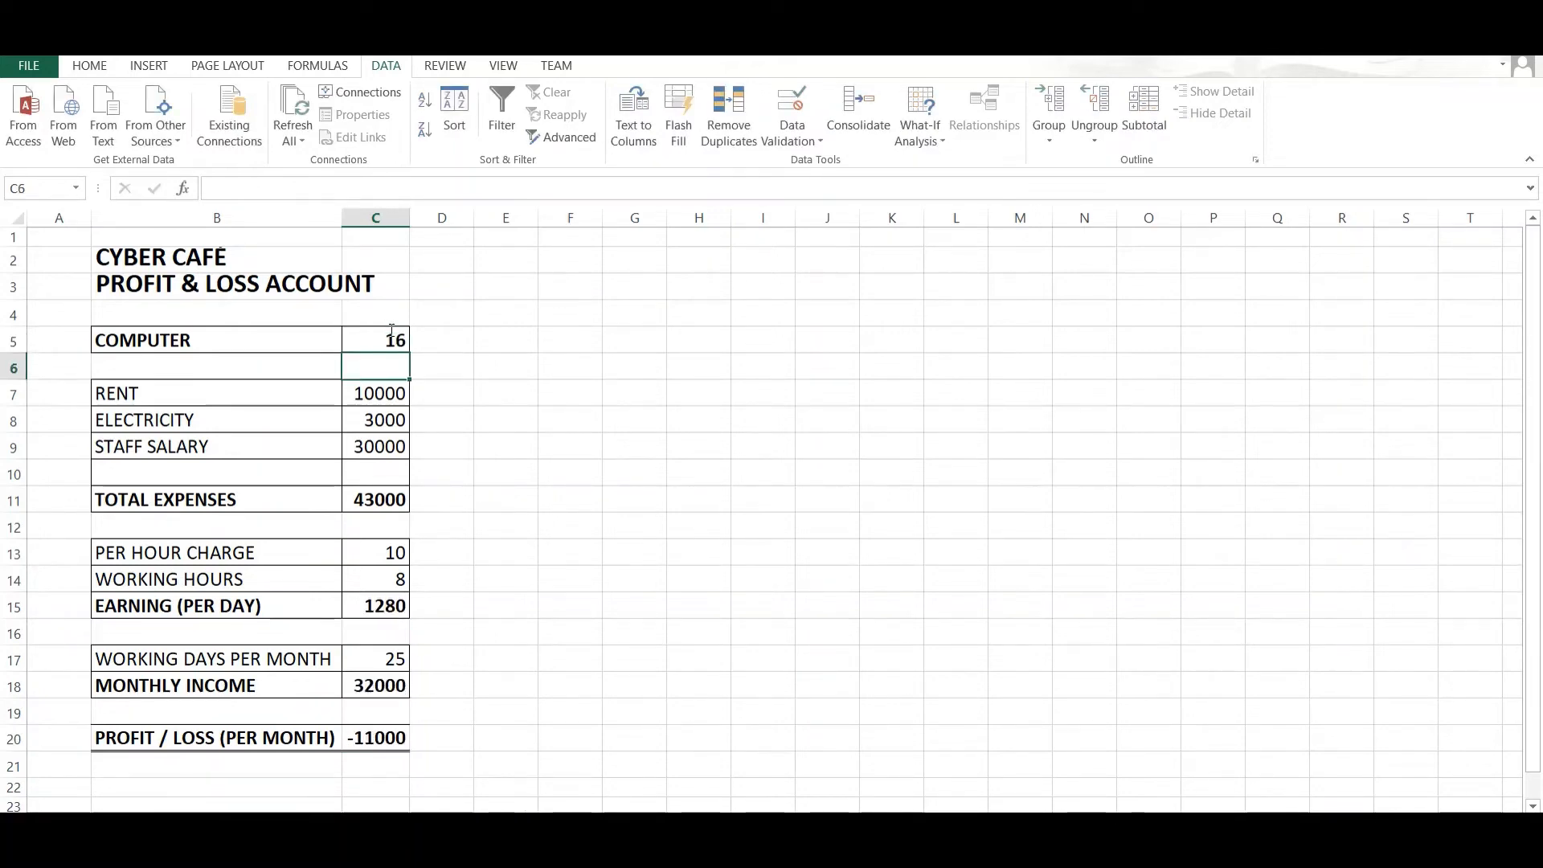
key(ctrl+z)
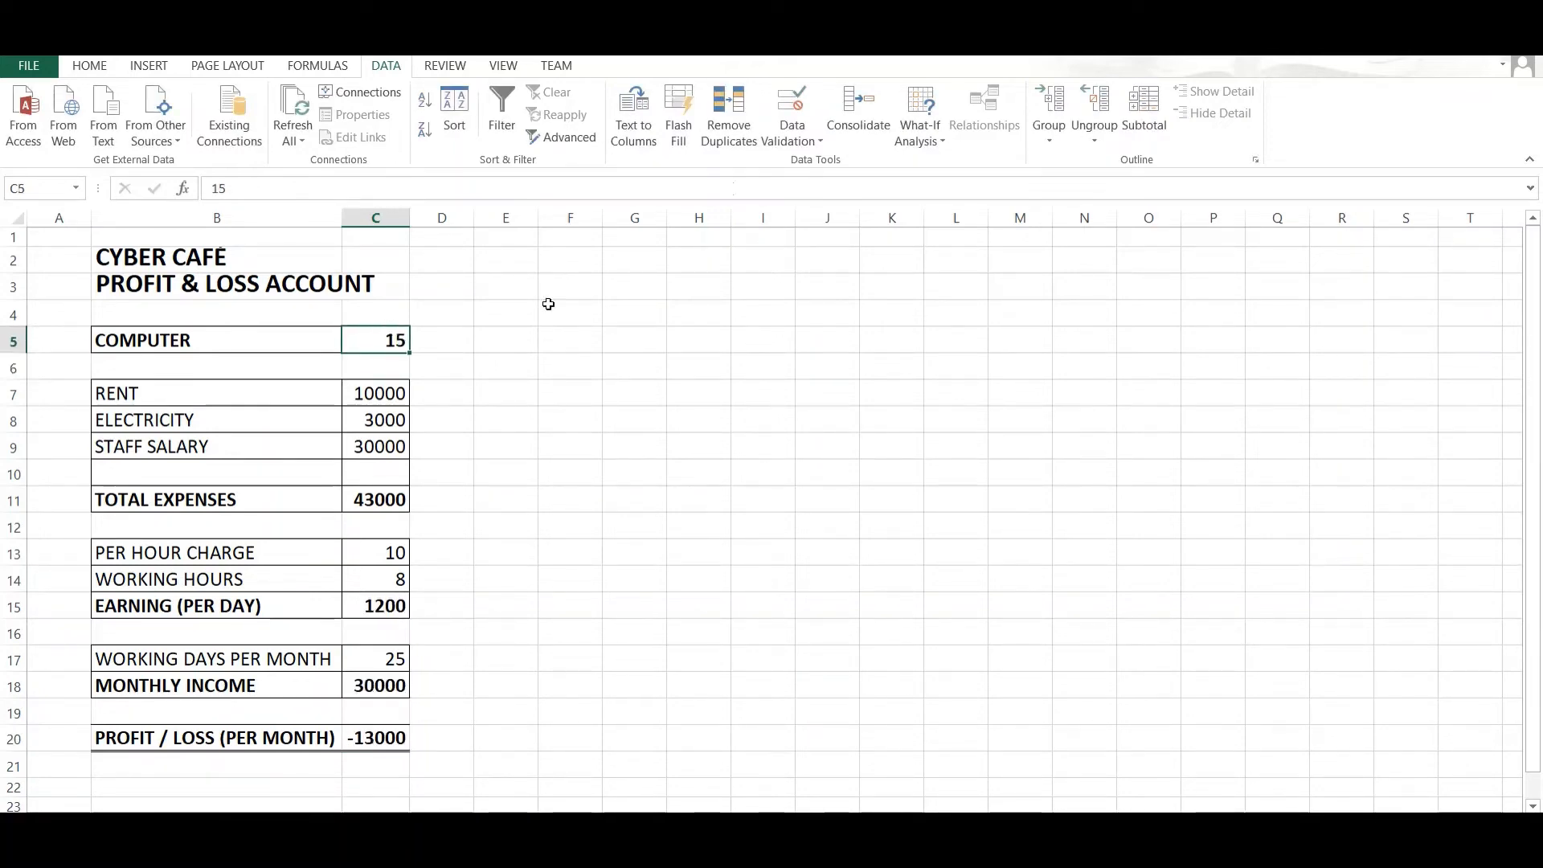
Step: Run Goal Seek to bring the profit/loss in C20 to 0 by changing the computer count in C5, and discard the solution
click(384, 738)
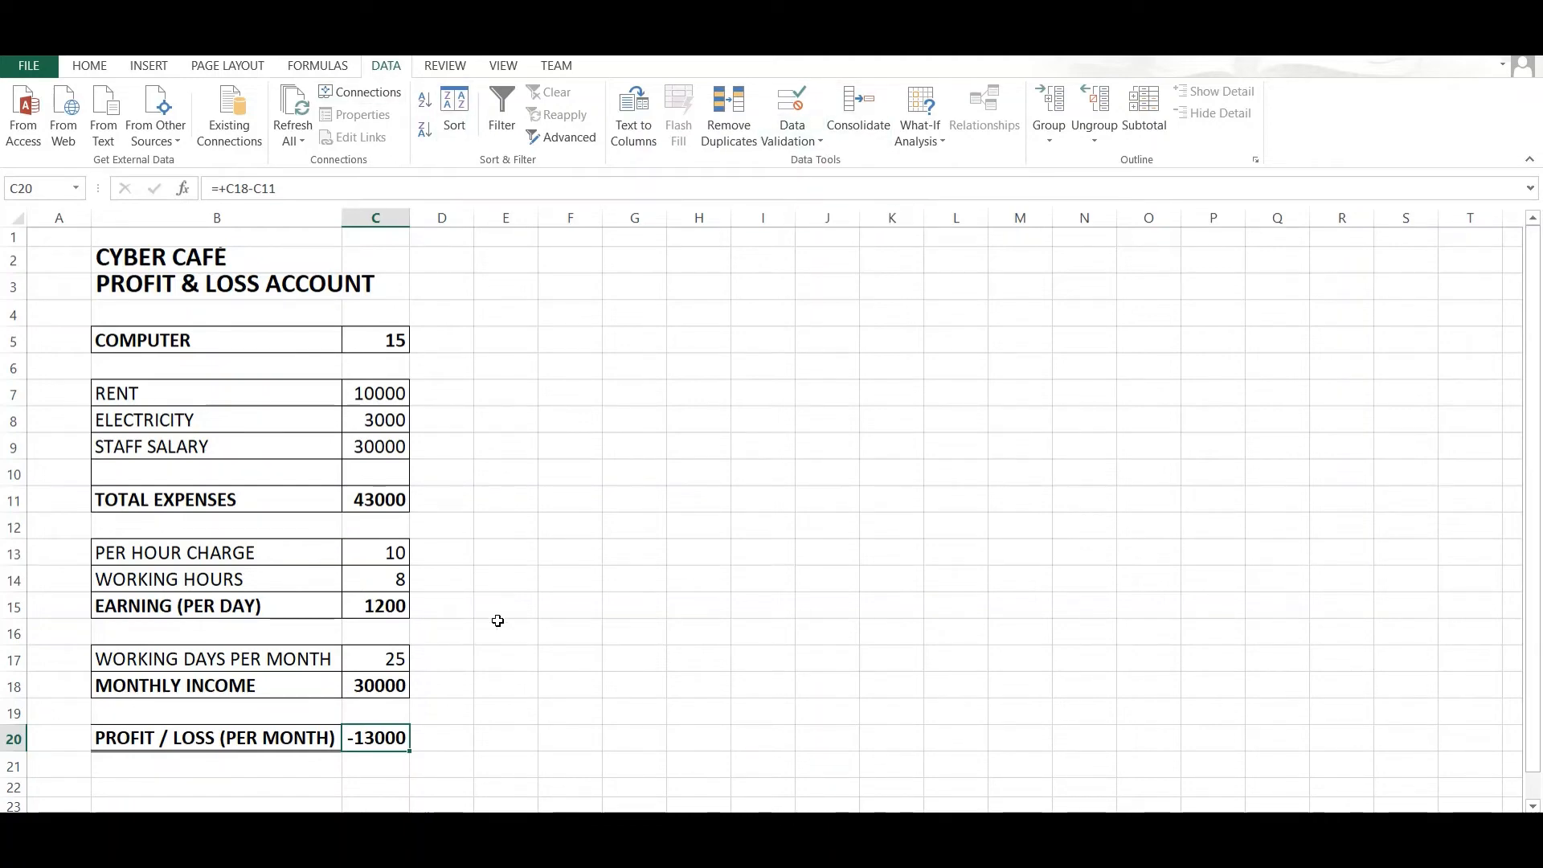
click(944, 150)
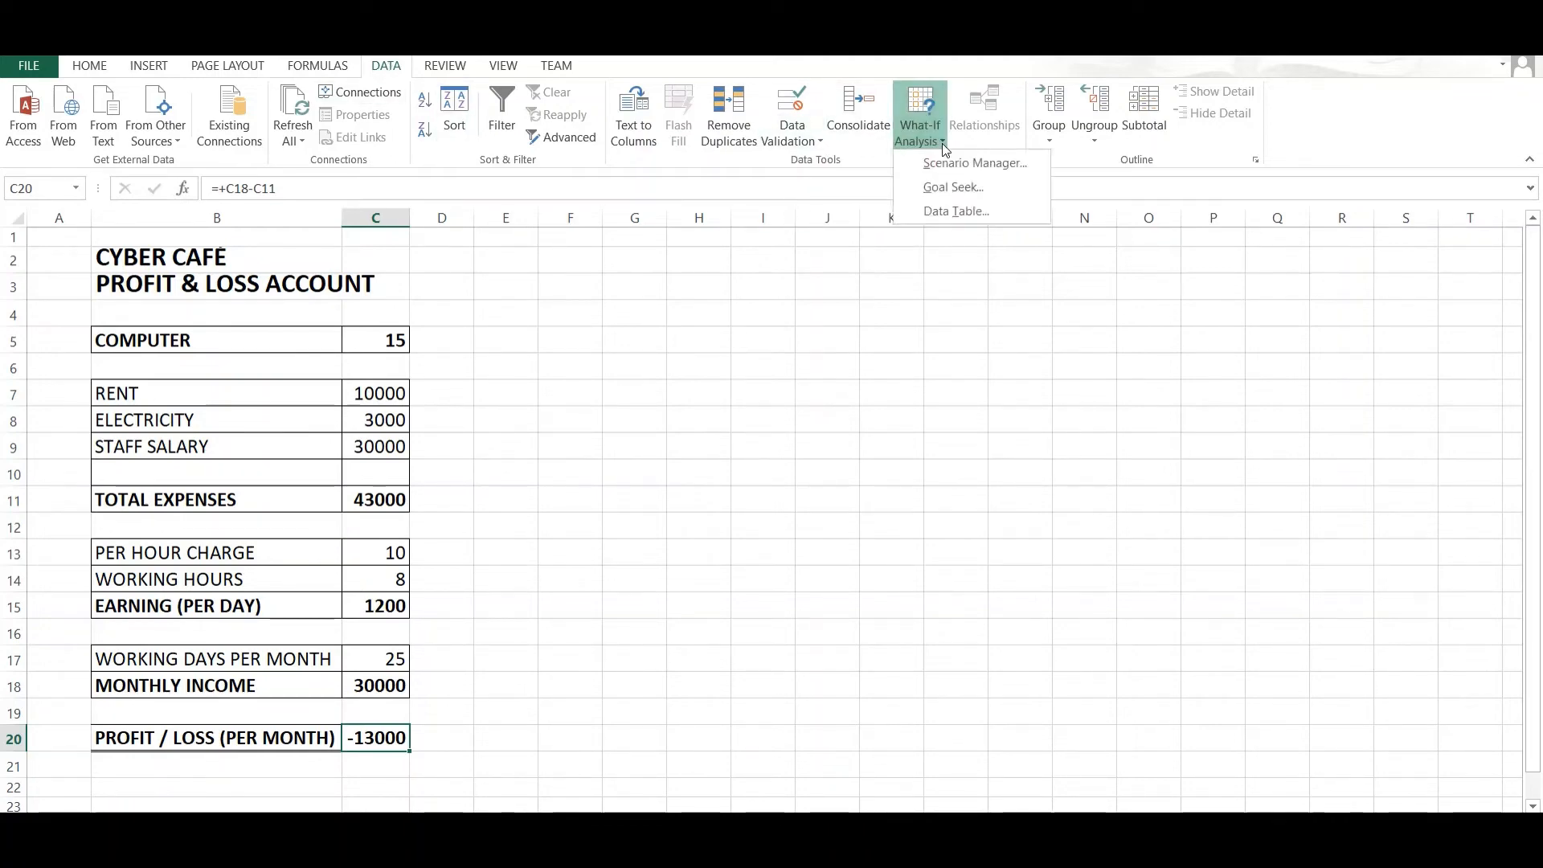
click(944, 187)
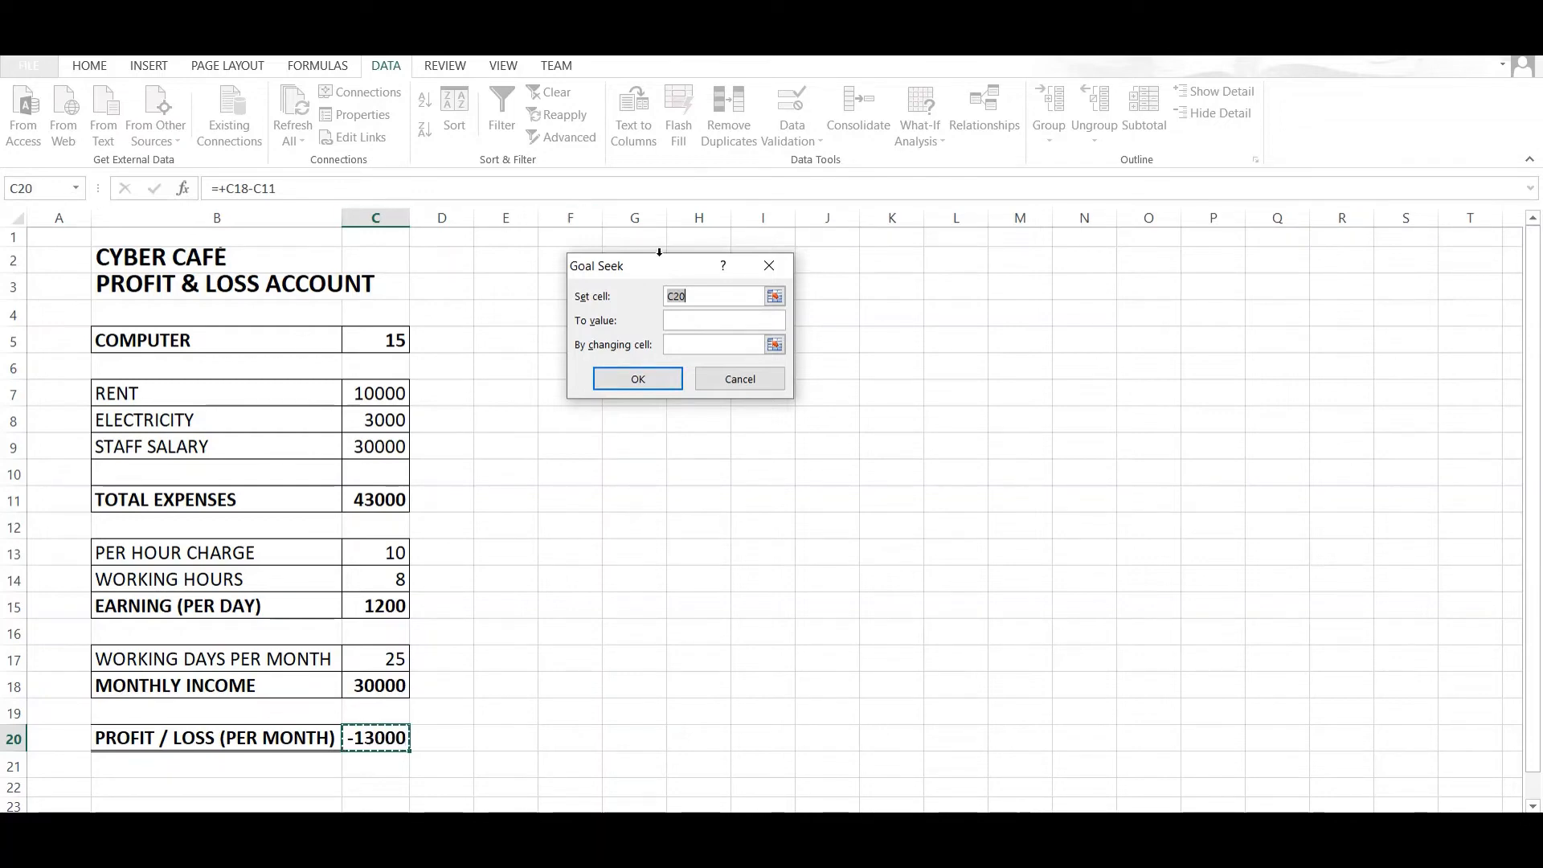
click(729, 321)
text(0)
click(774, 345)
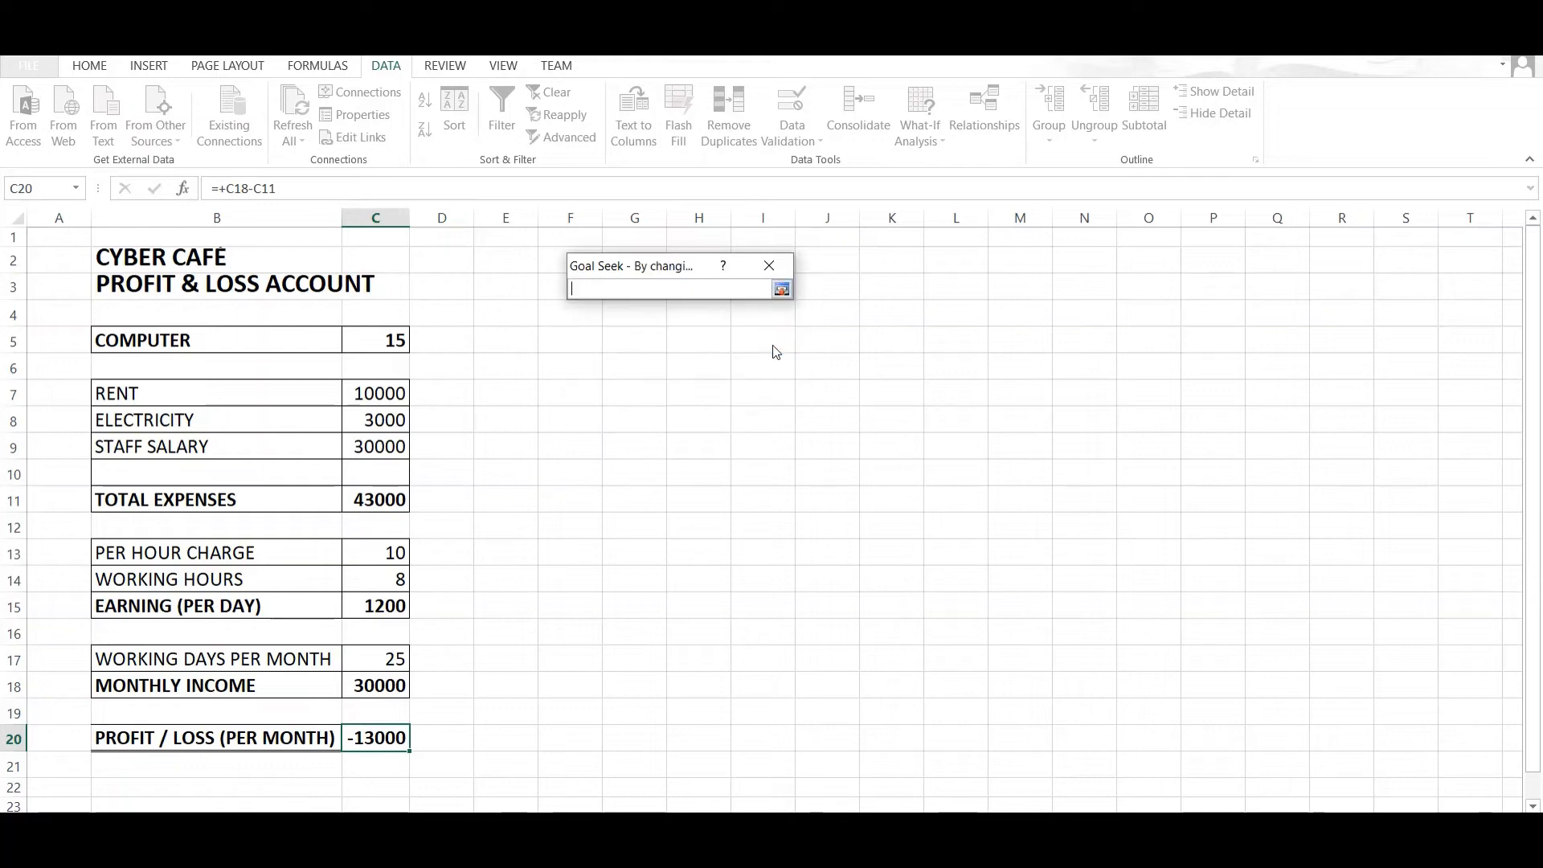
click(370, 334)
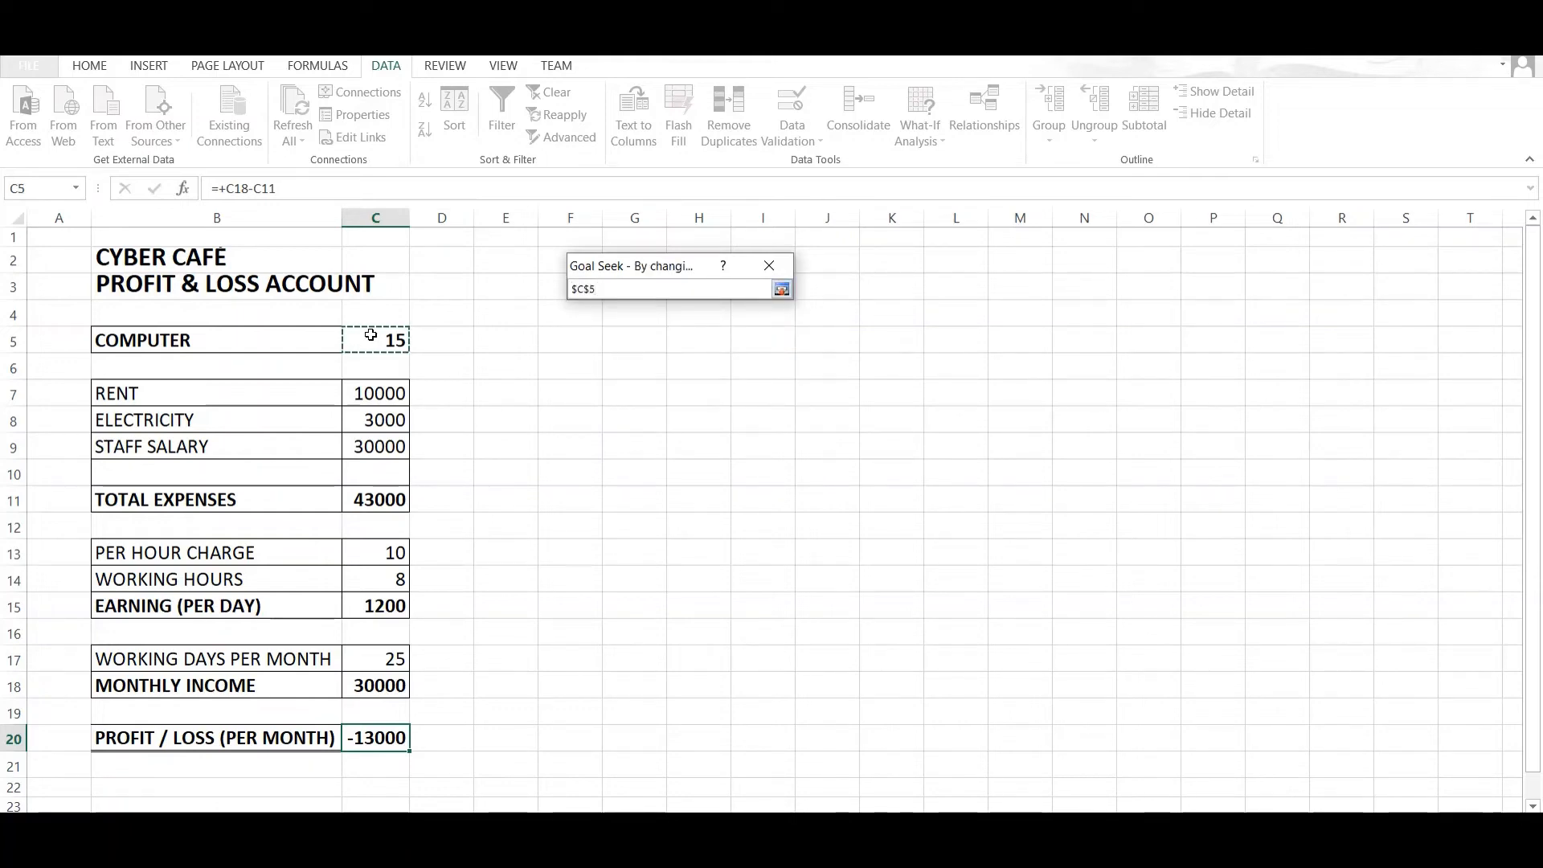
key(Return)
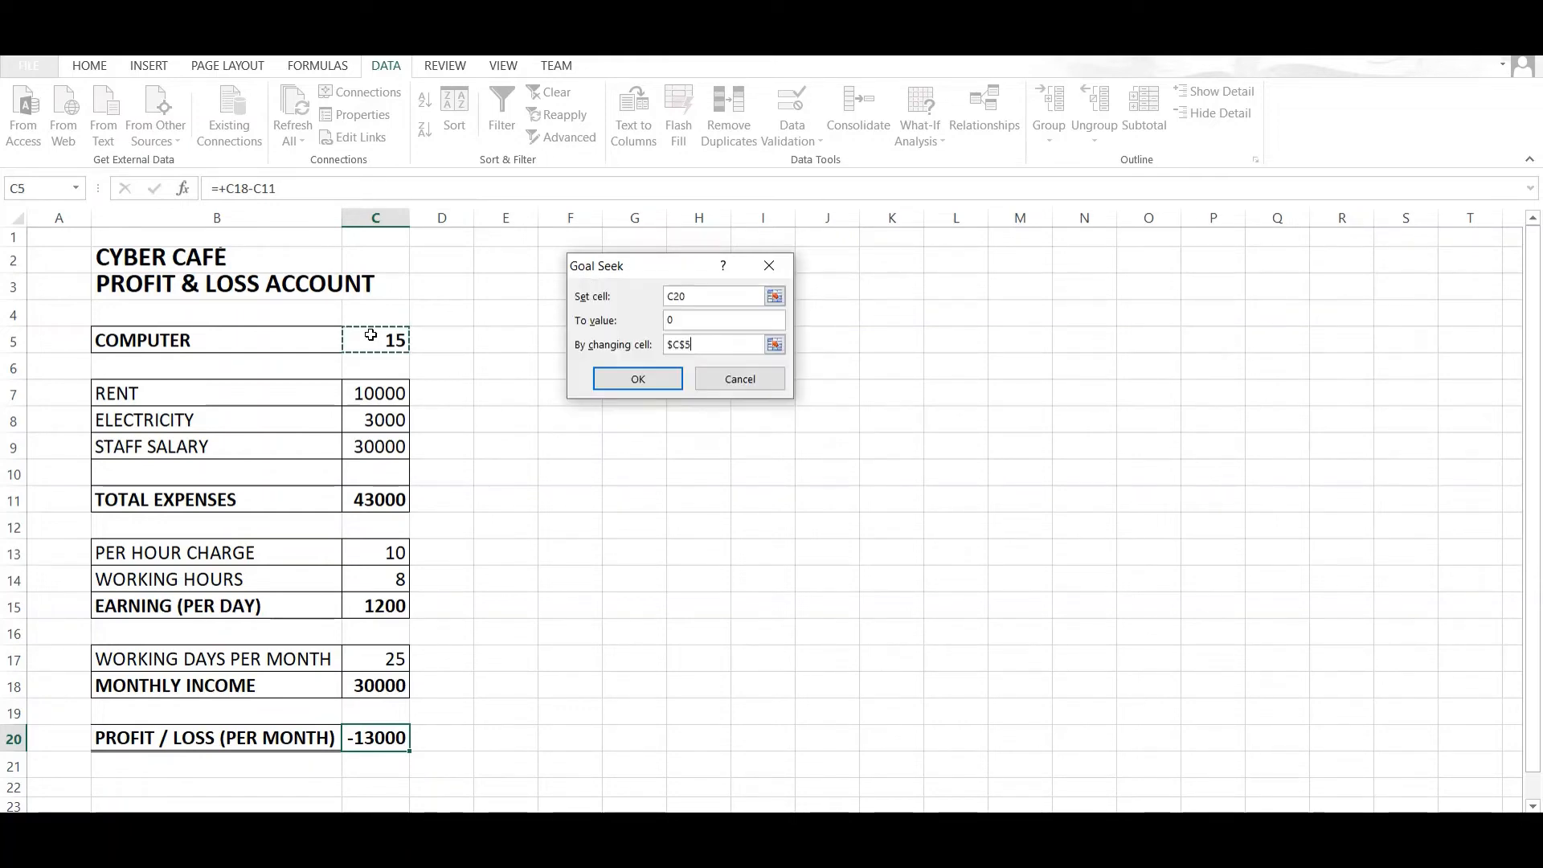
click(637, 381)
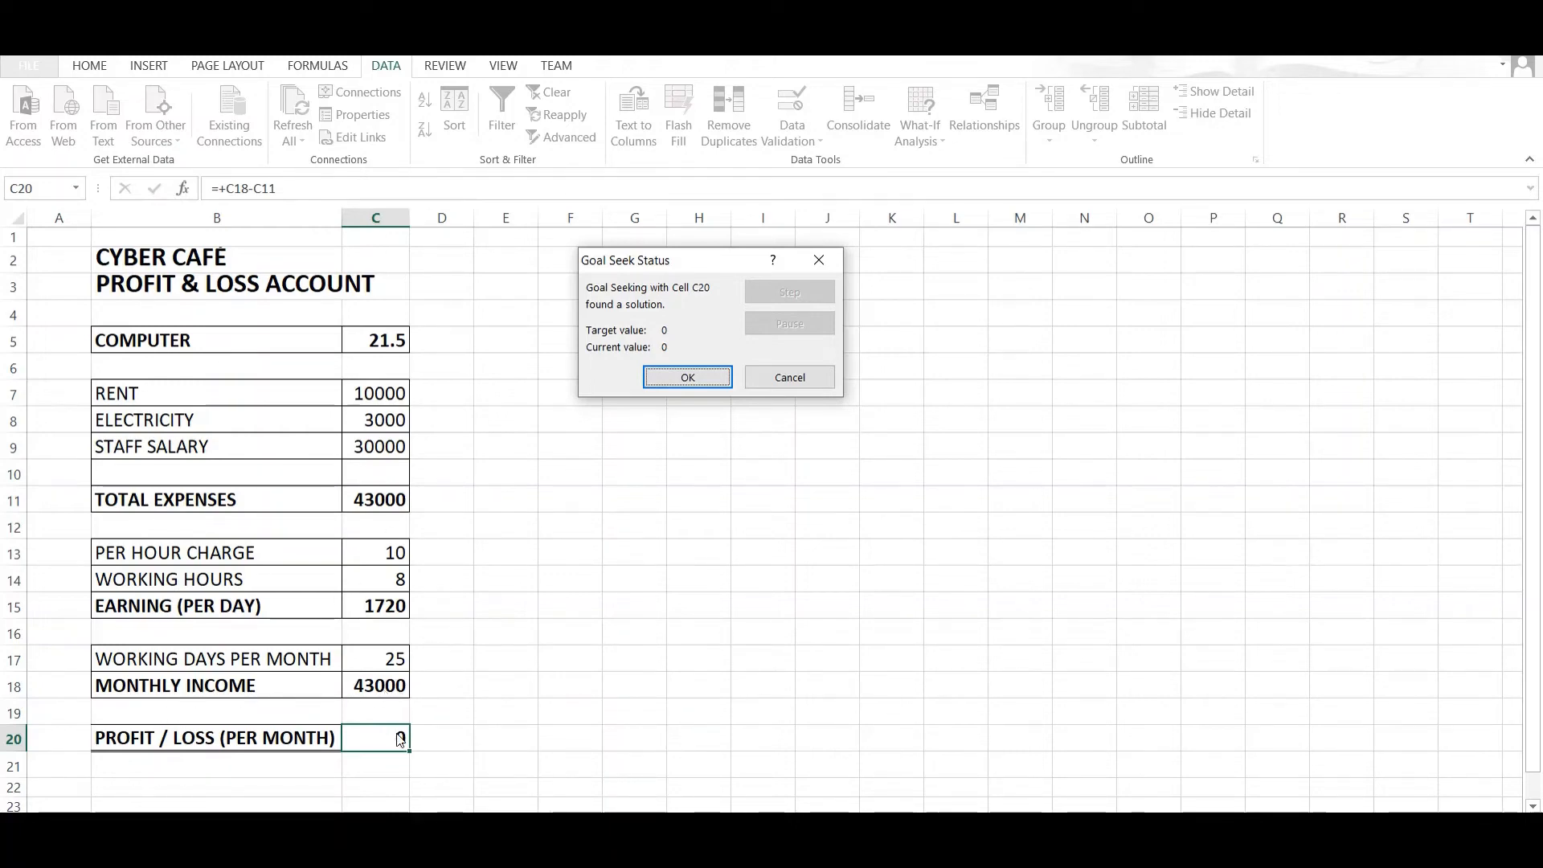
click(790, 379)
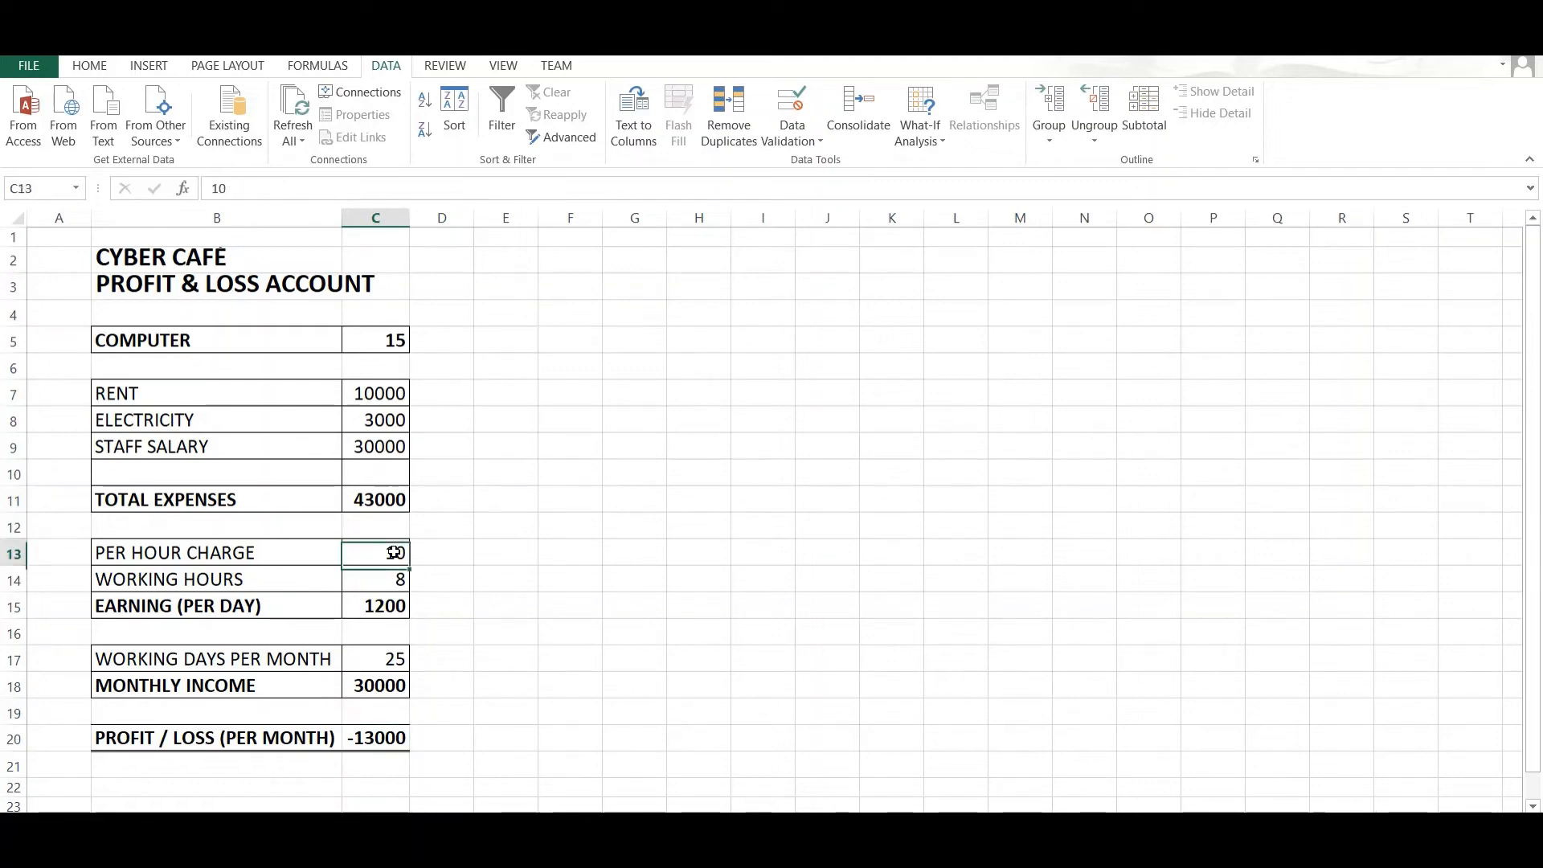
Step: Run Goal Seek to bring the profit/loss in C20 to 0 by changing the per hour charge in C13, and discard the solution
click(395, 553)
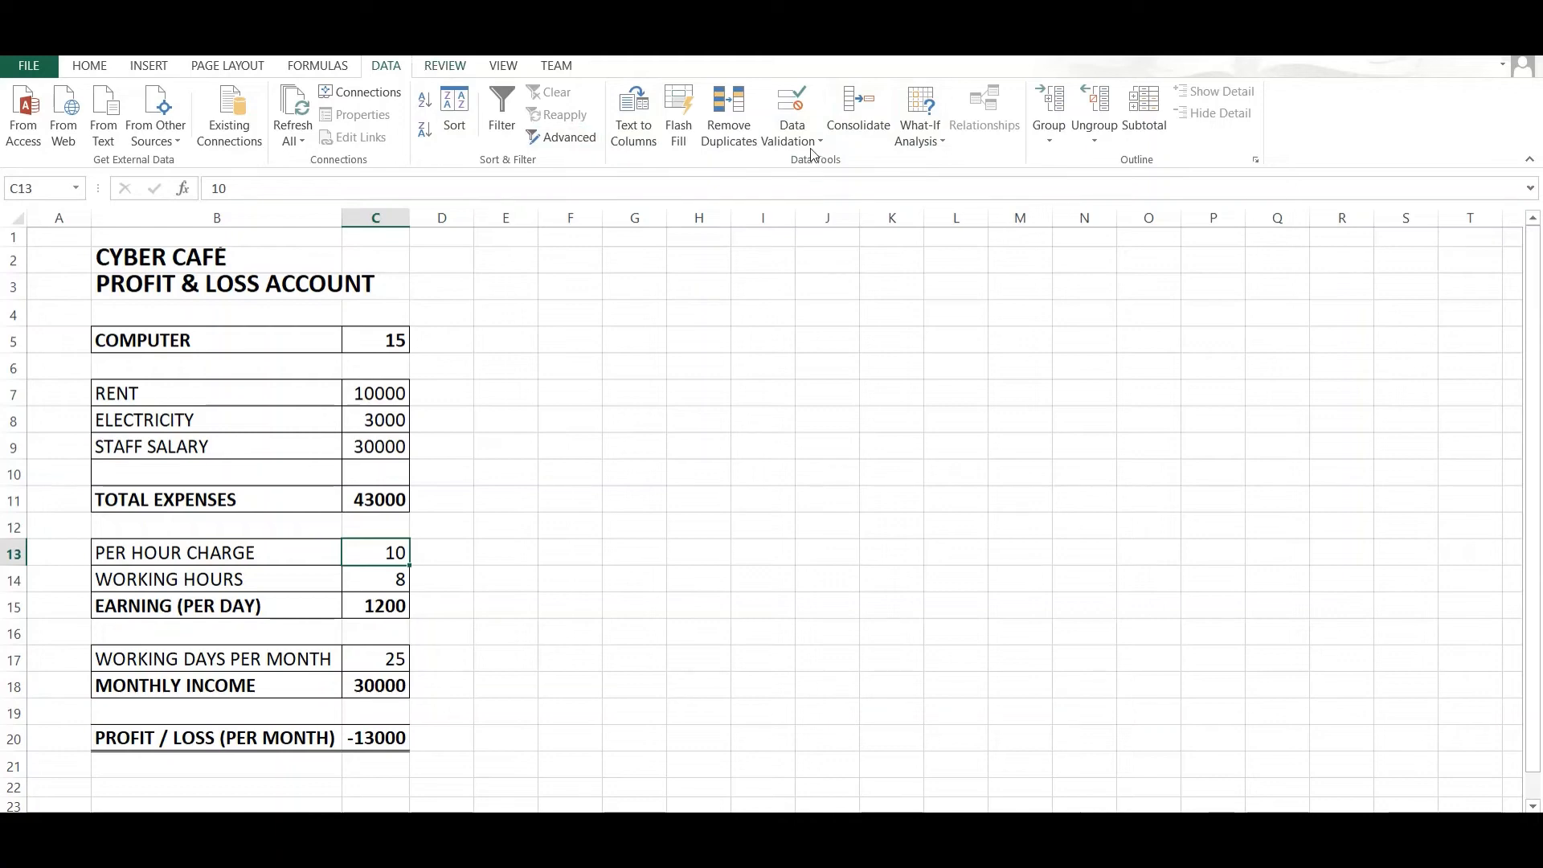
click(925, 144)
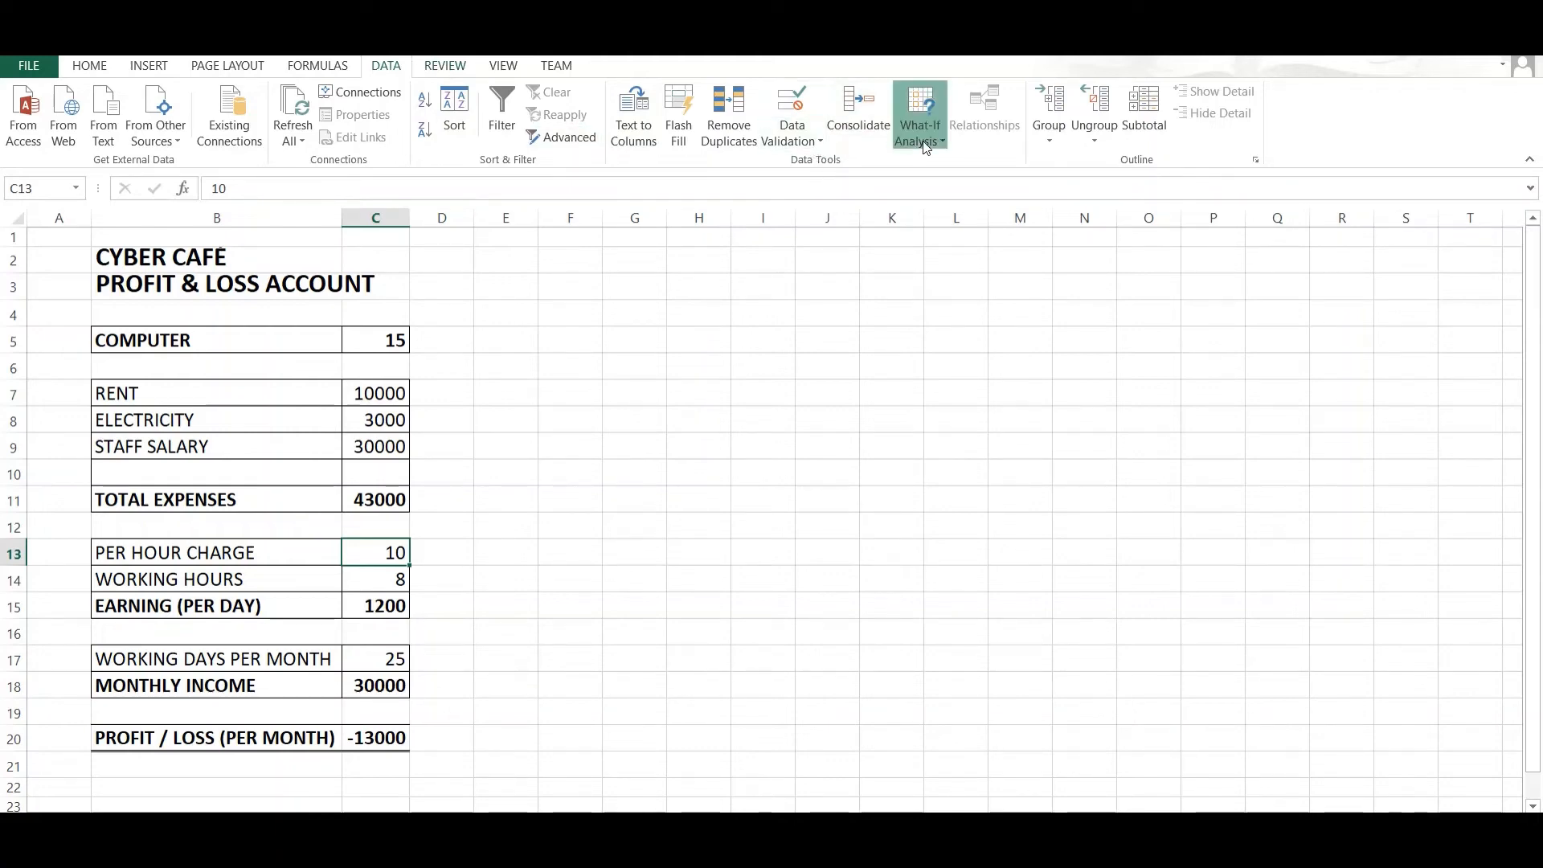
click(929, 188)
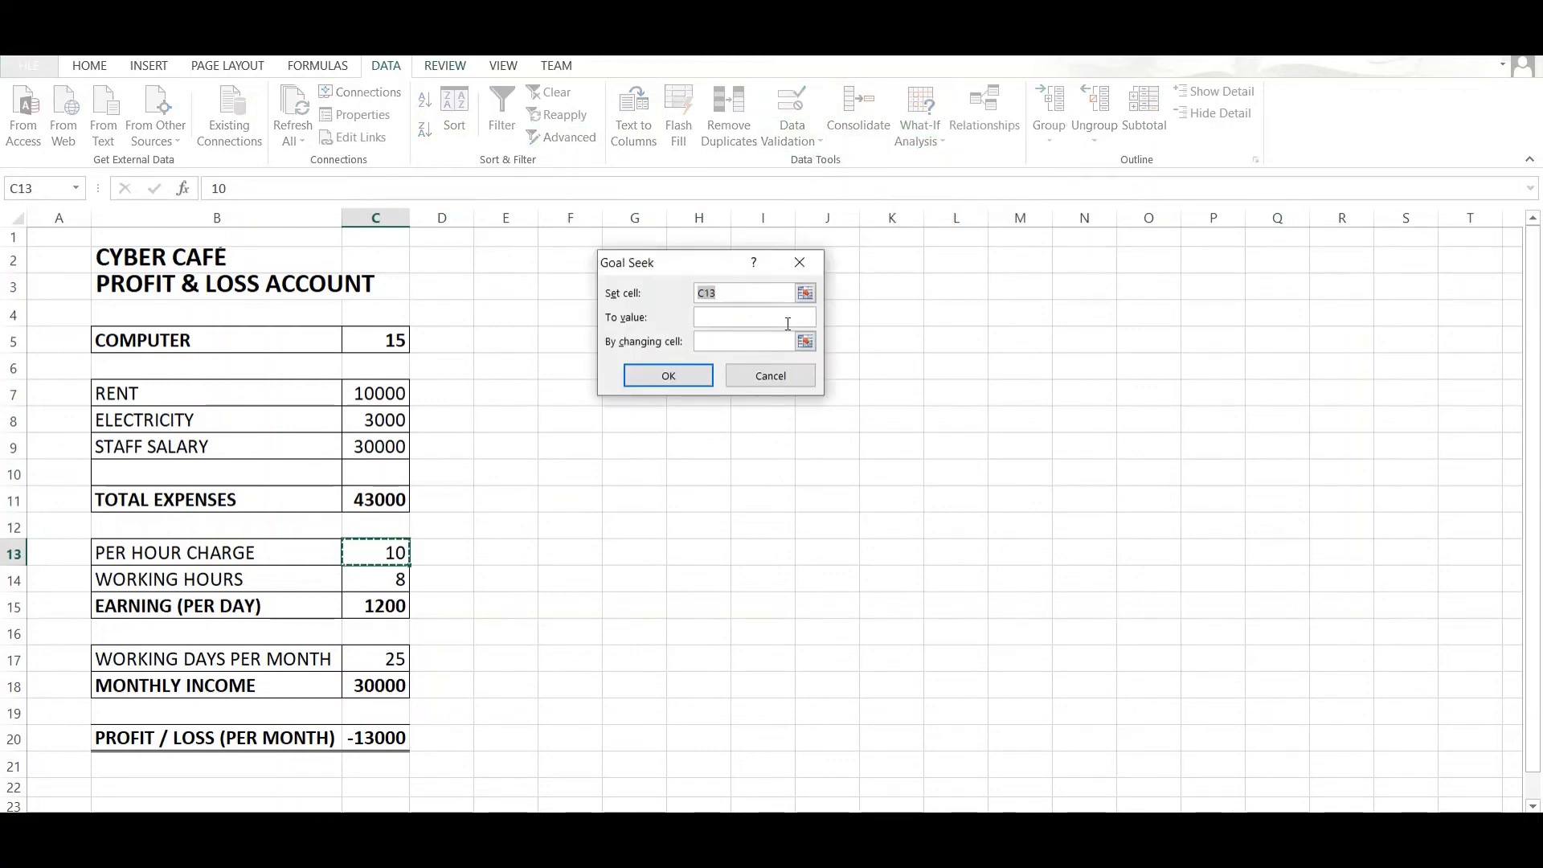
click(365, 741)
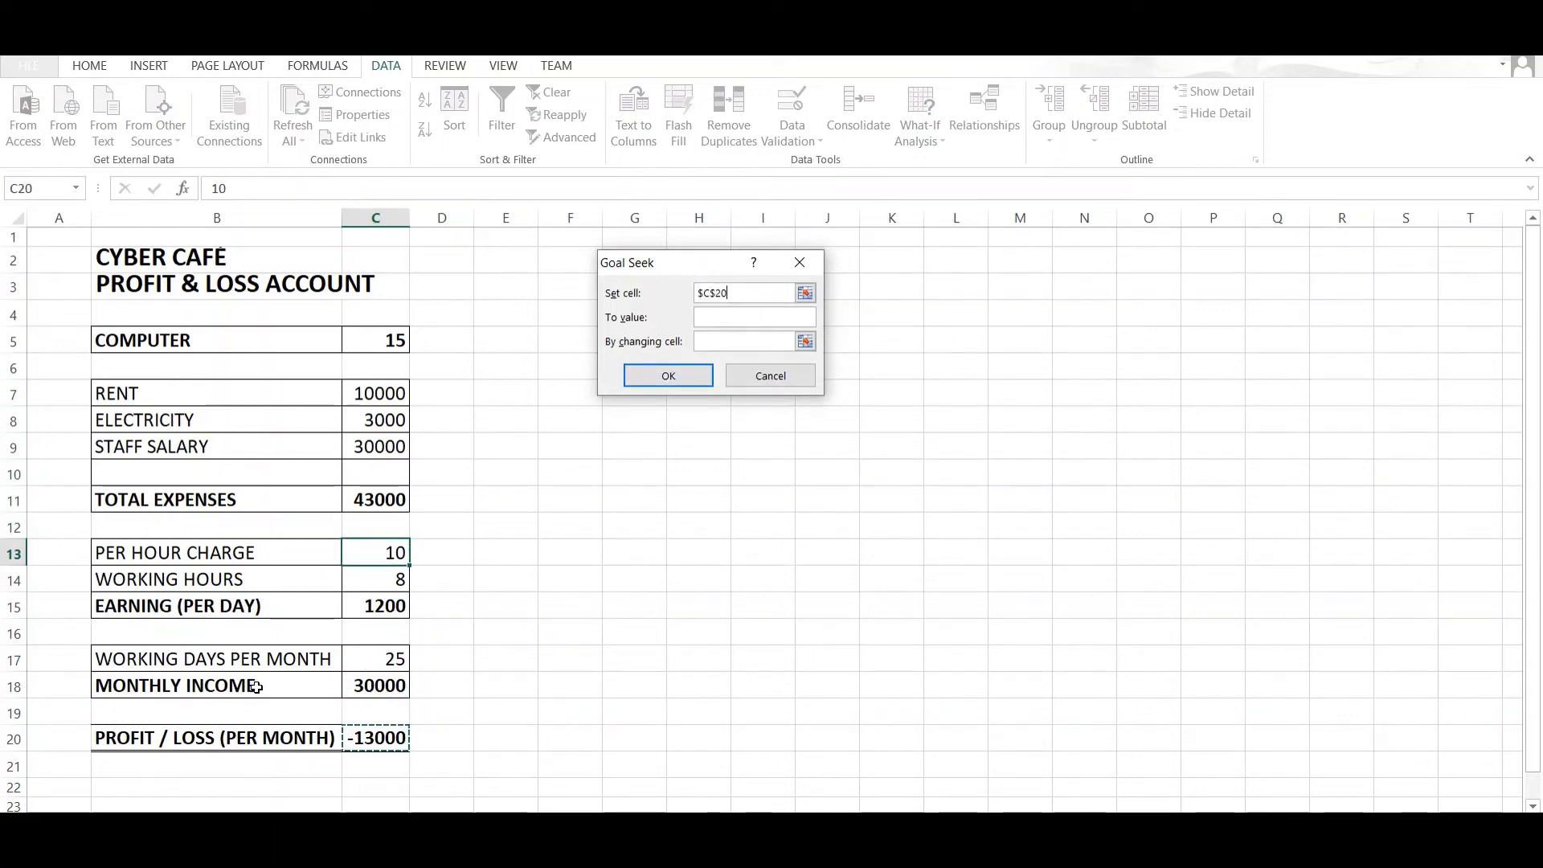
click(719, 319)
text(0)
click(807, 340)
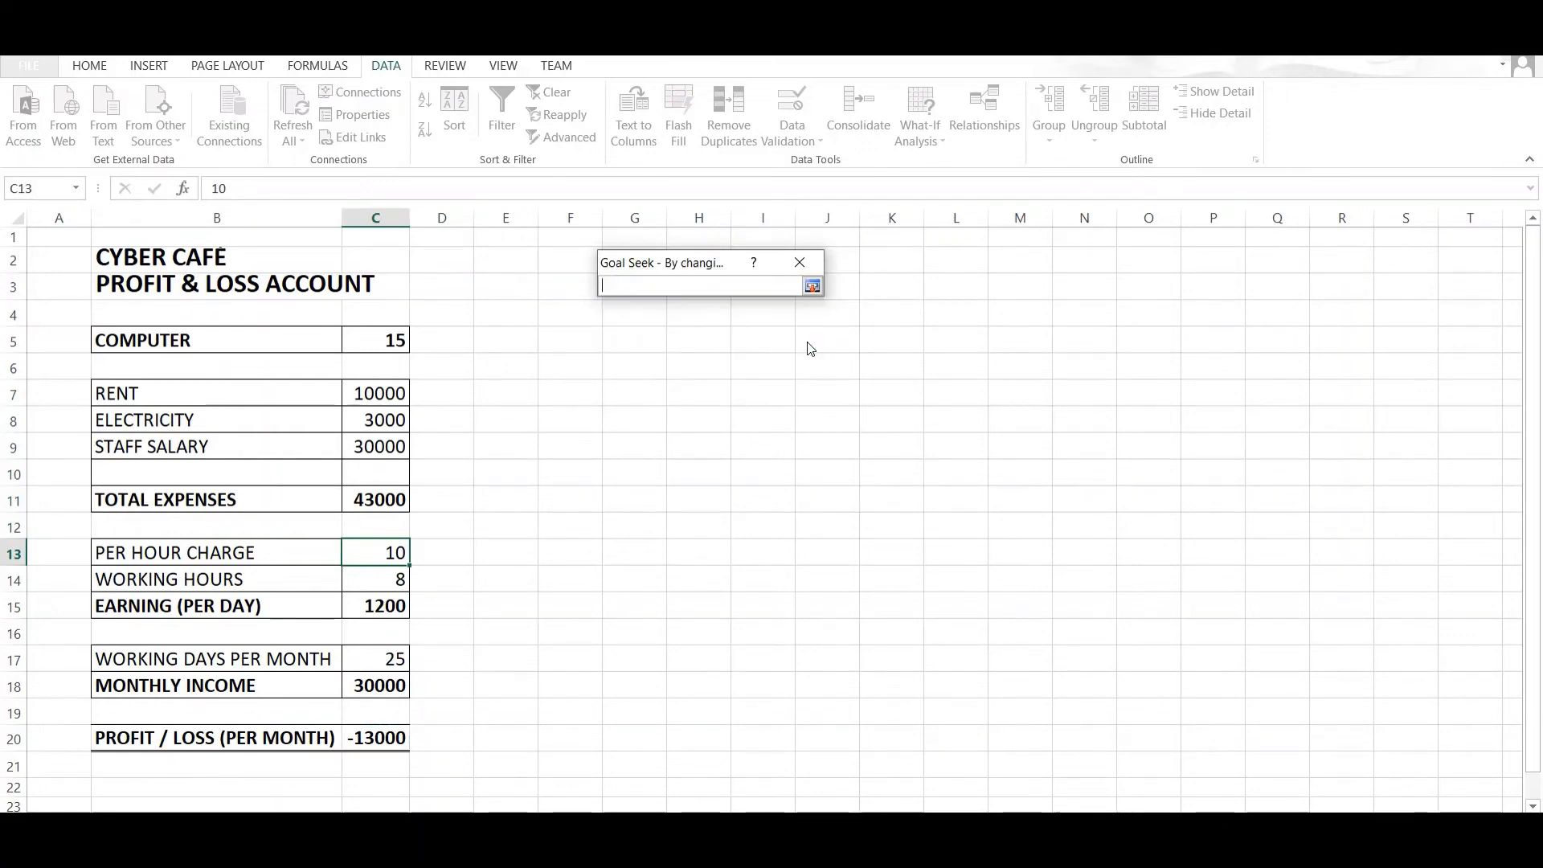
click(342, 554)
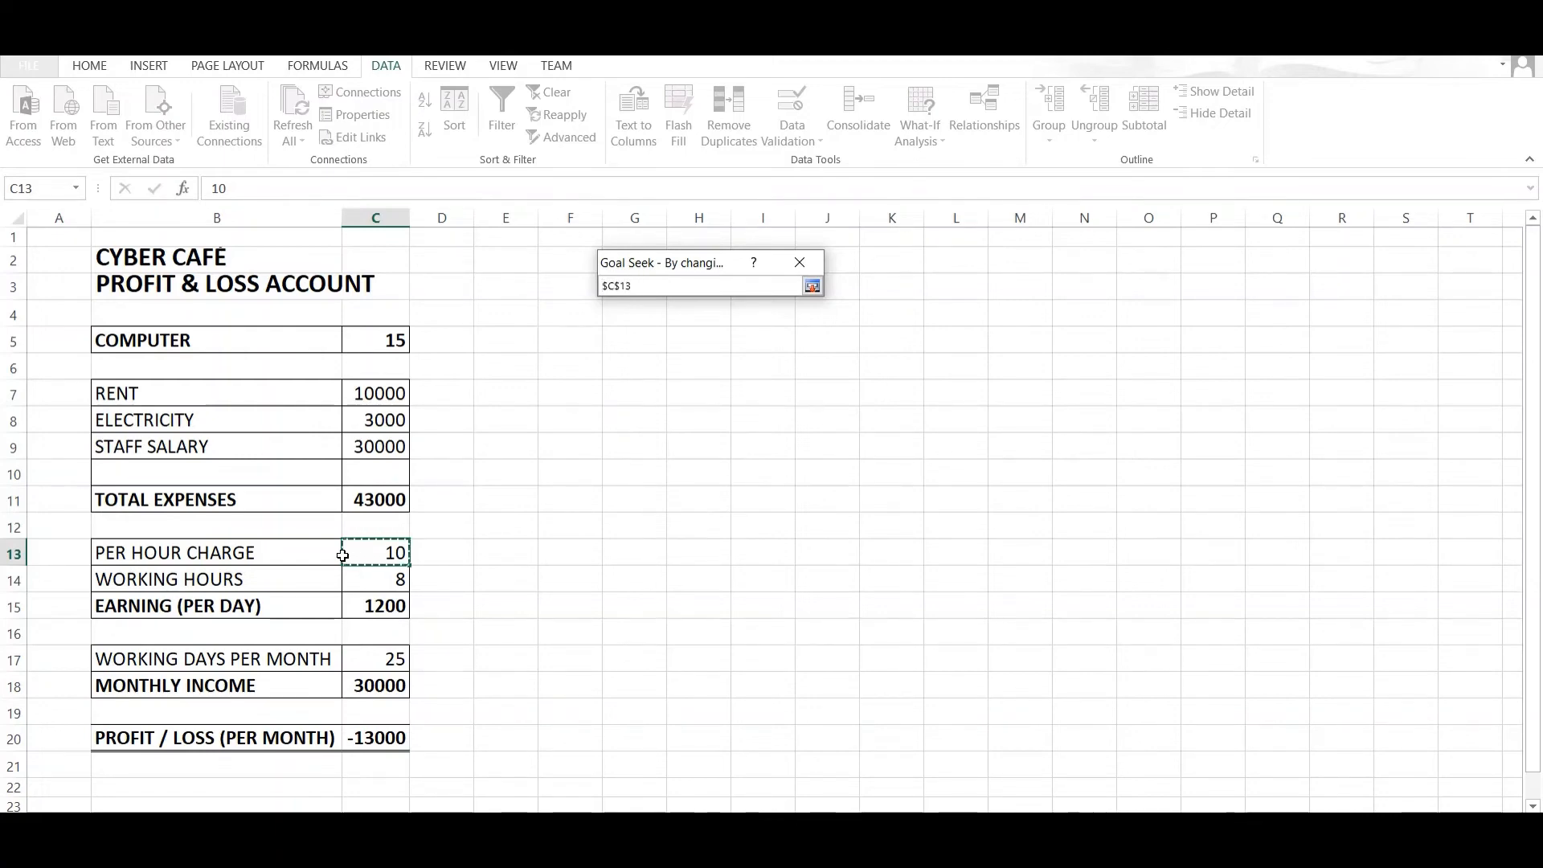
key(Return)
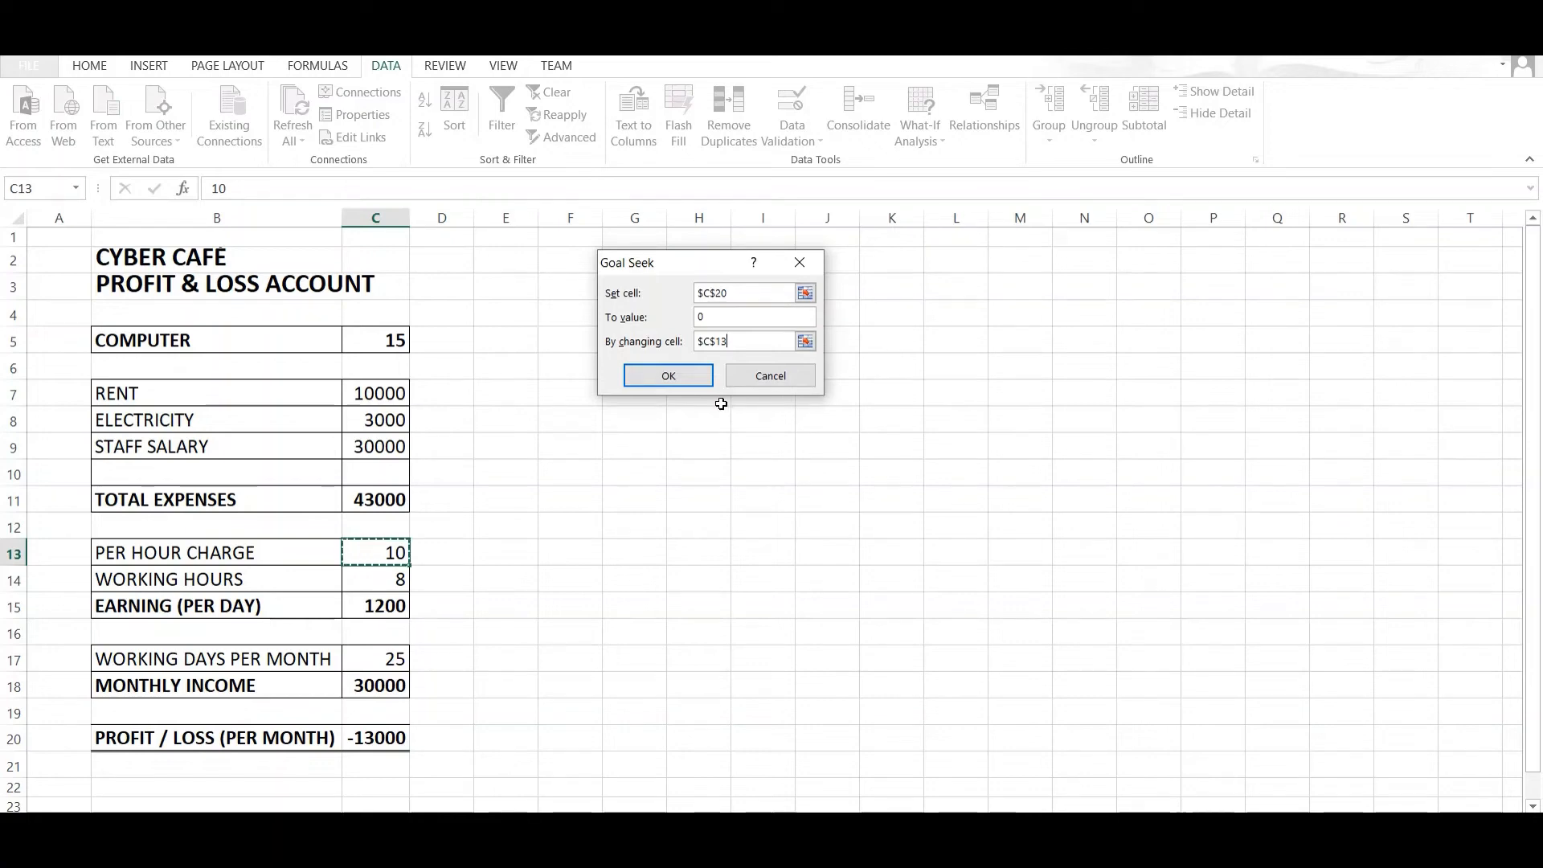
click(676, 378)
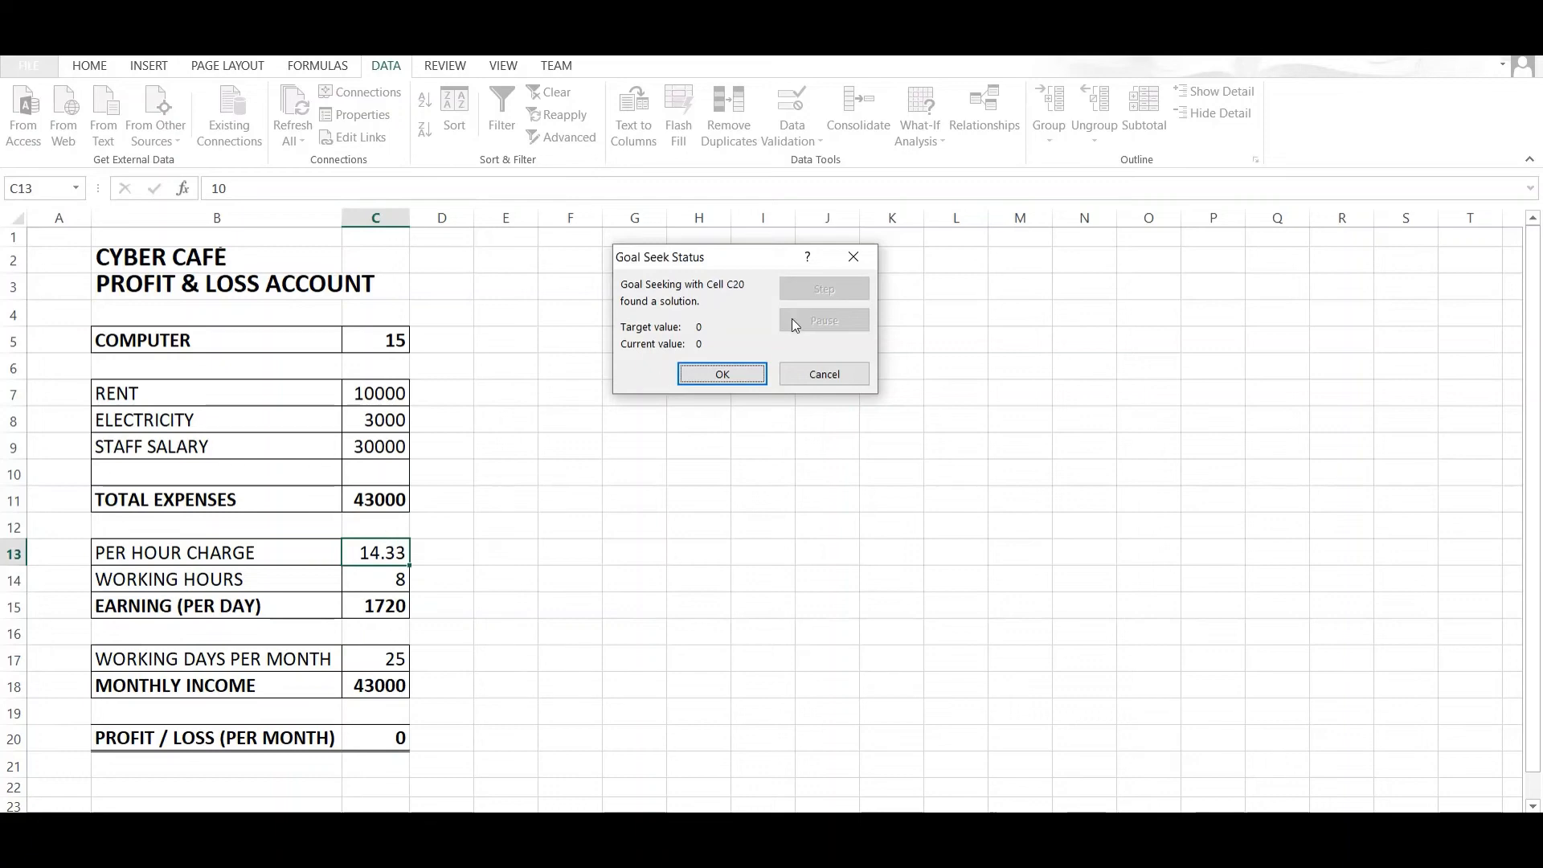
click(813, 379)
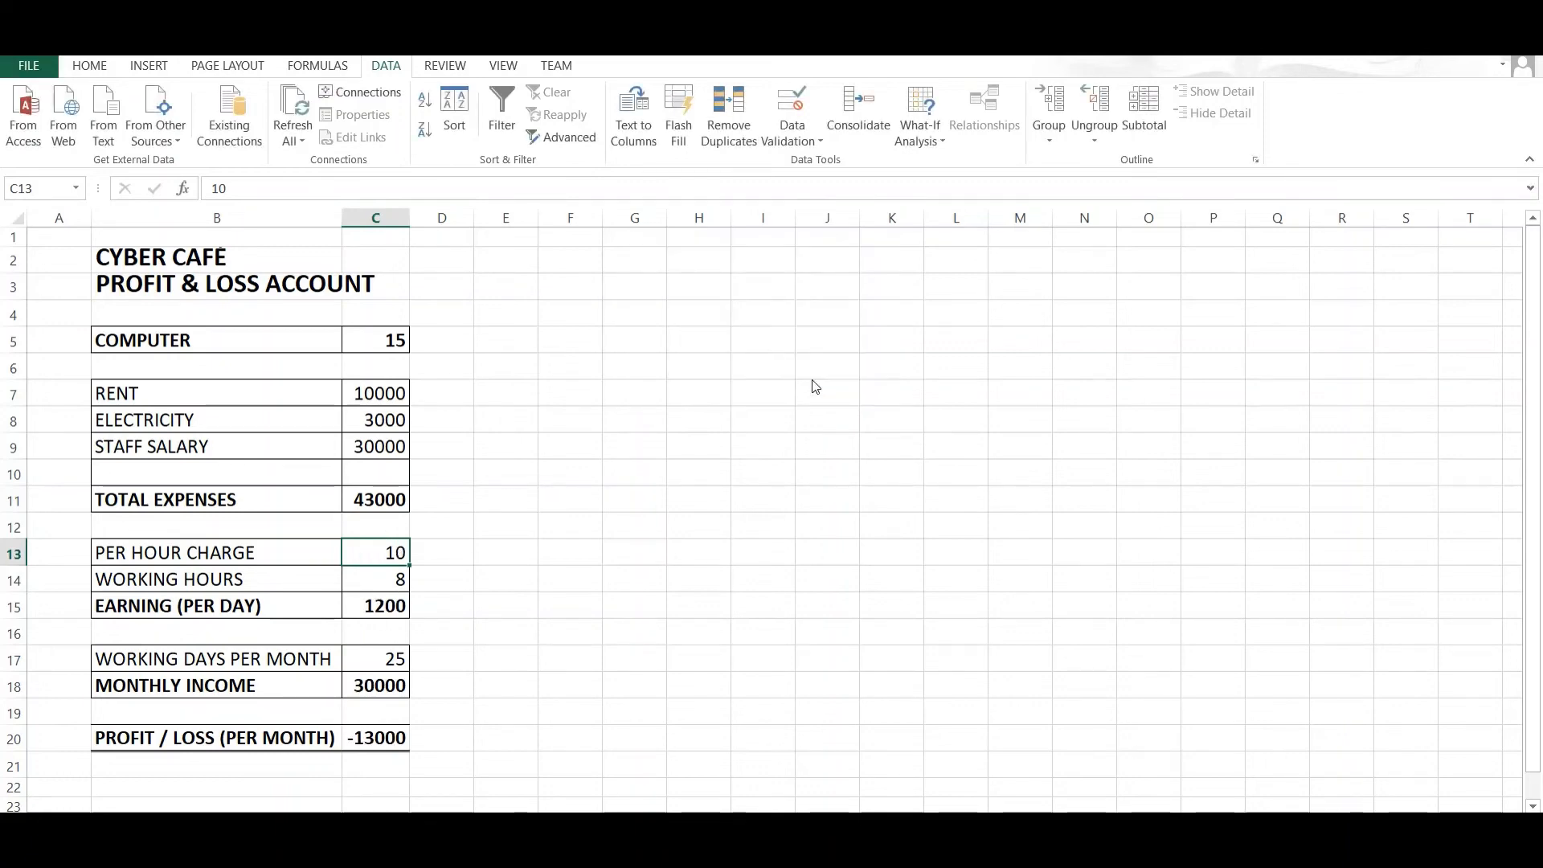
Step: Run Goal Seek to bring the profit/loss in C20 to 0 by changing the working hours in C14, and discard the solution
key(Down)
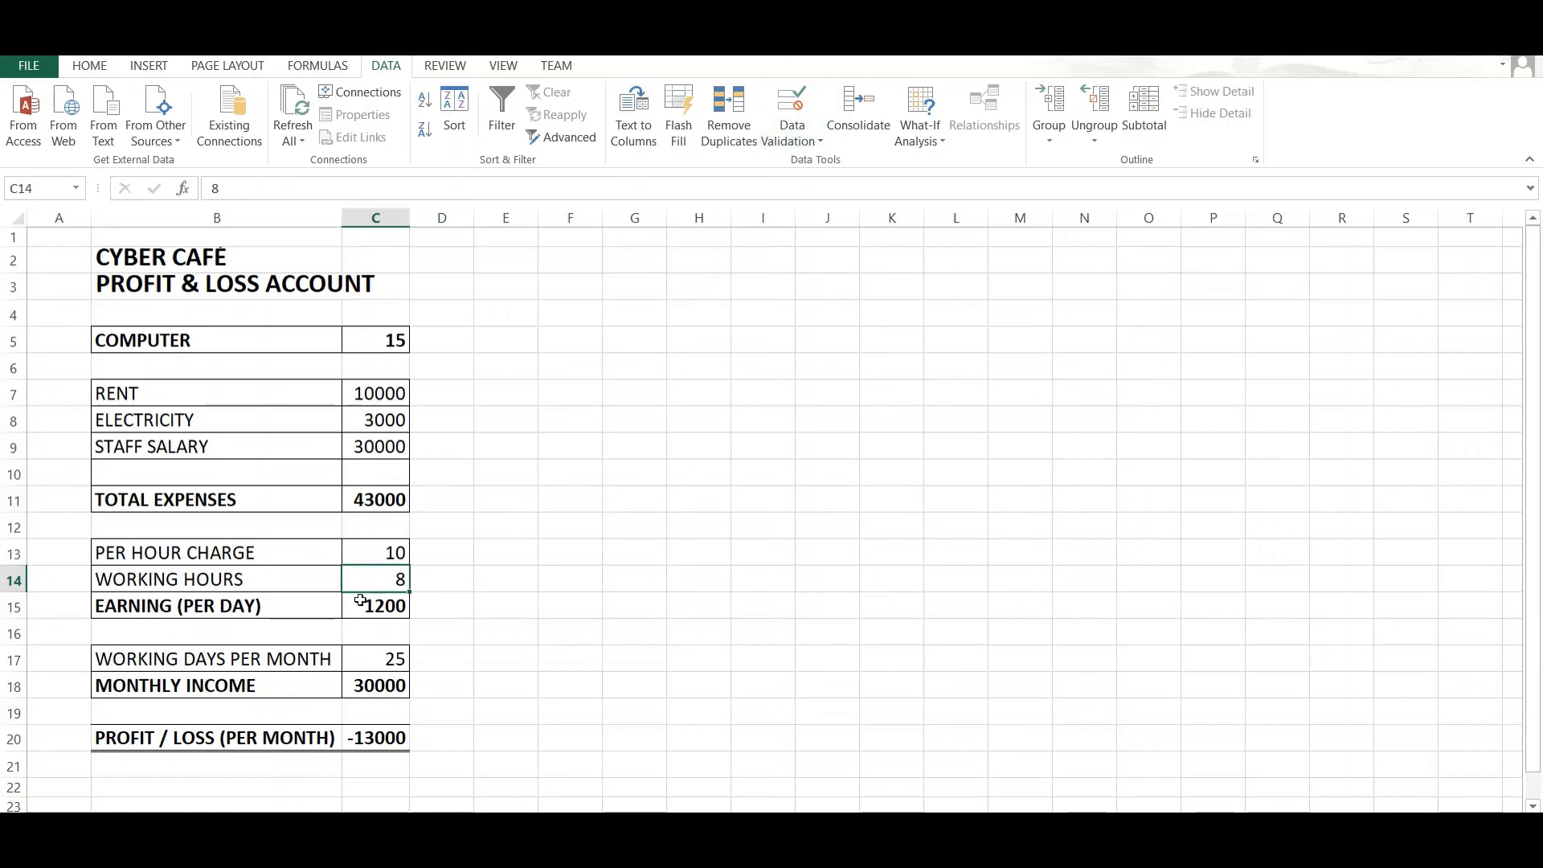
click(924, 149)
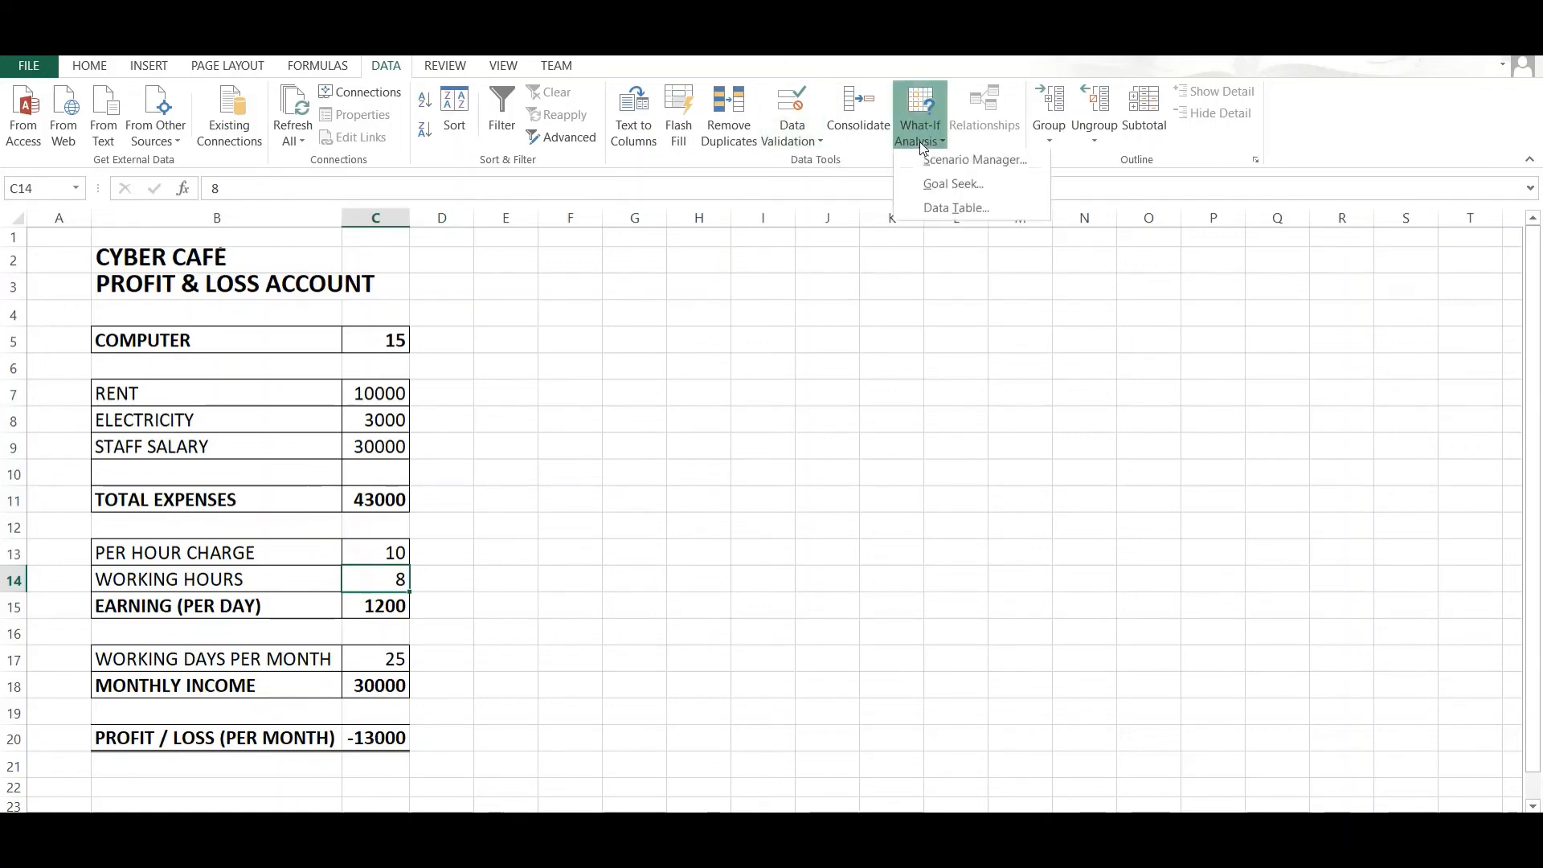
click(926, 191)
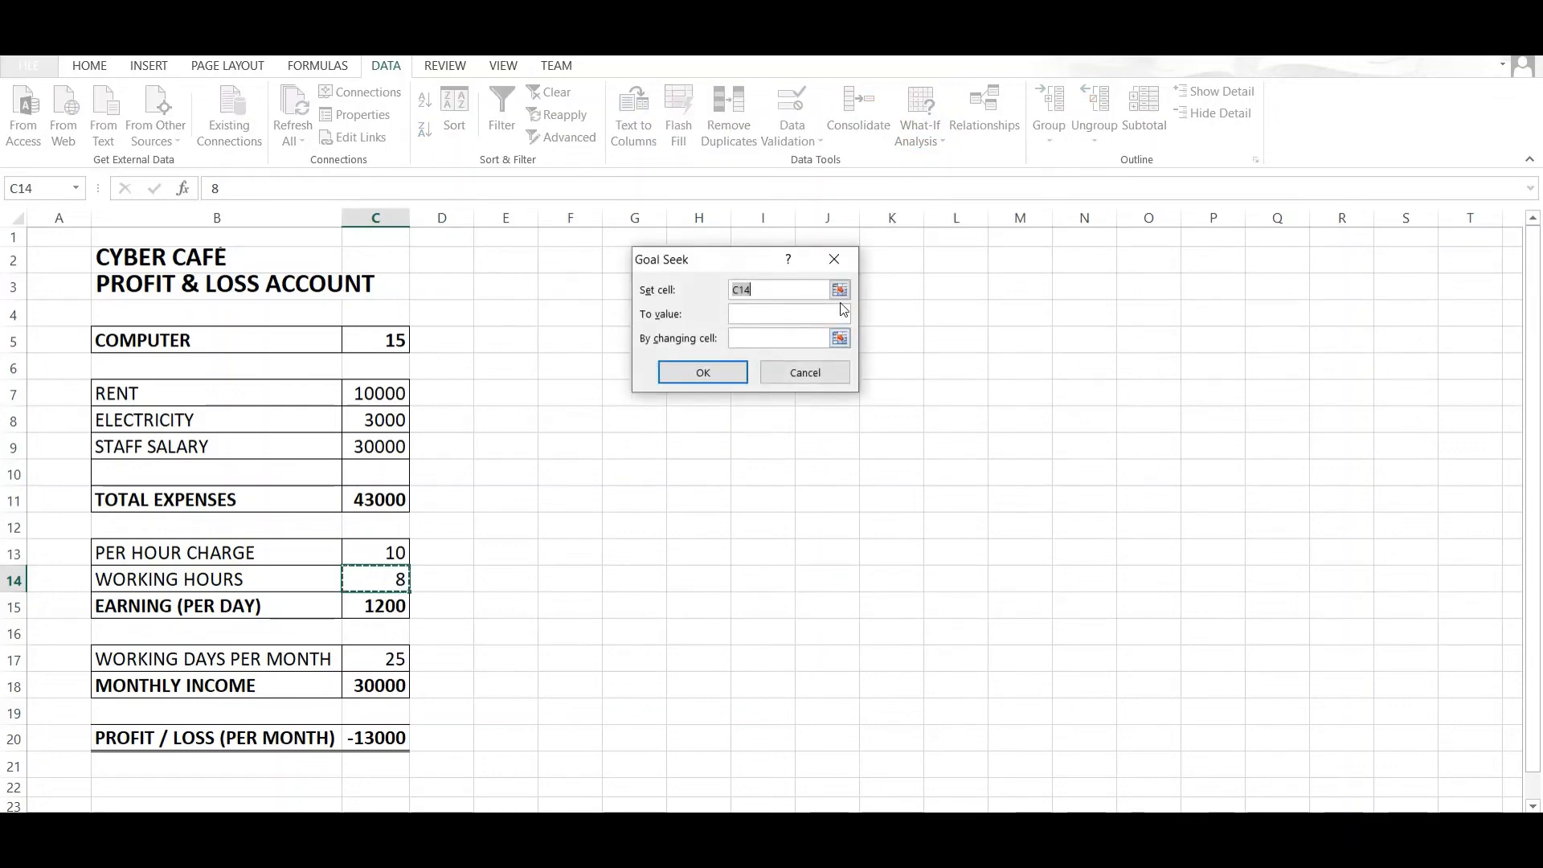
click(379, 737)
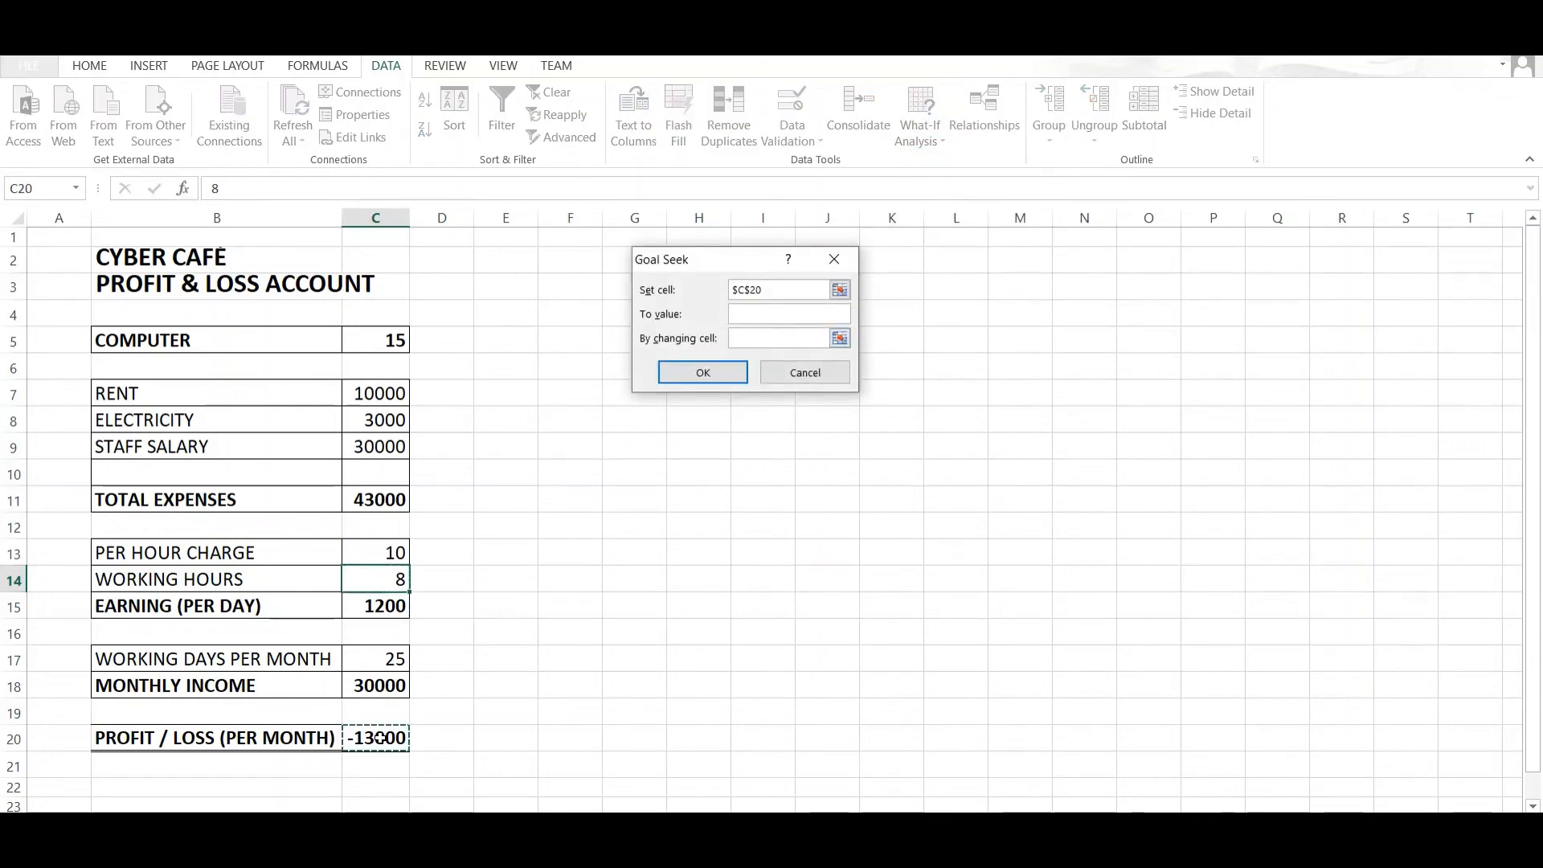
click(772, 317)
click(841, 337)
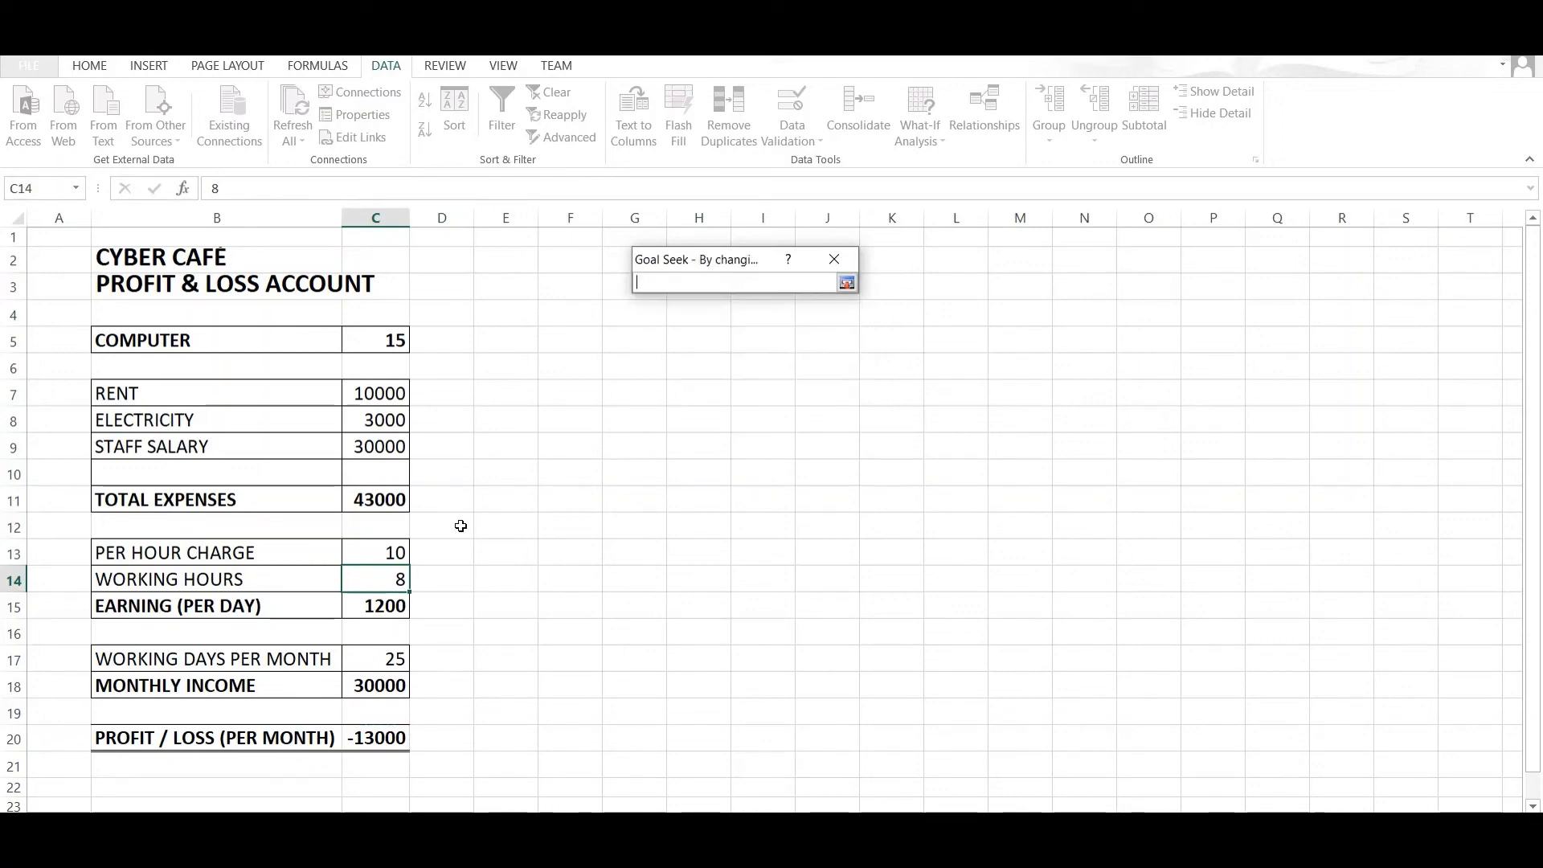
click(362, 579)
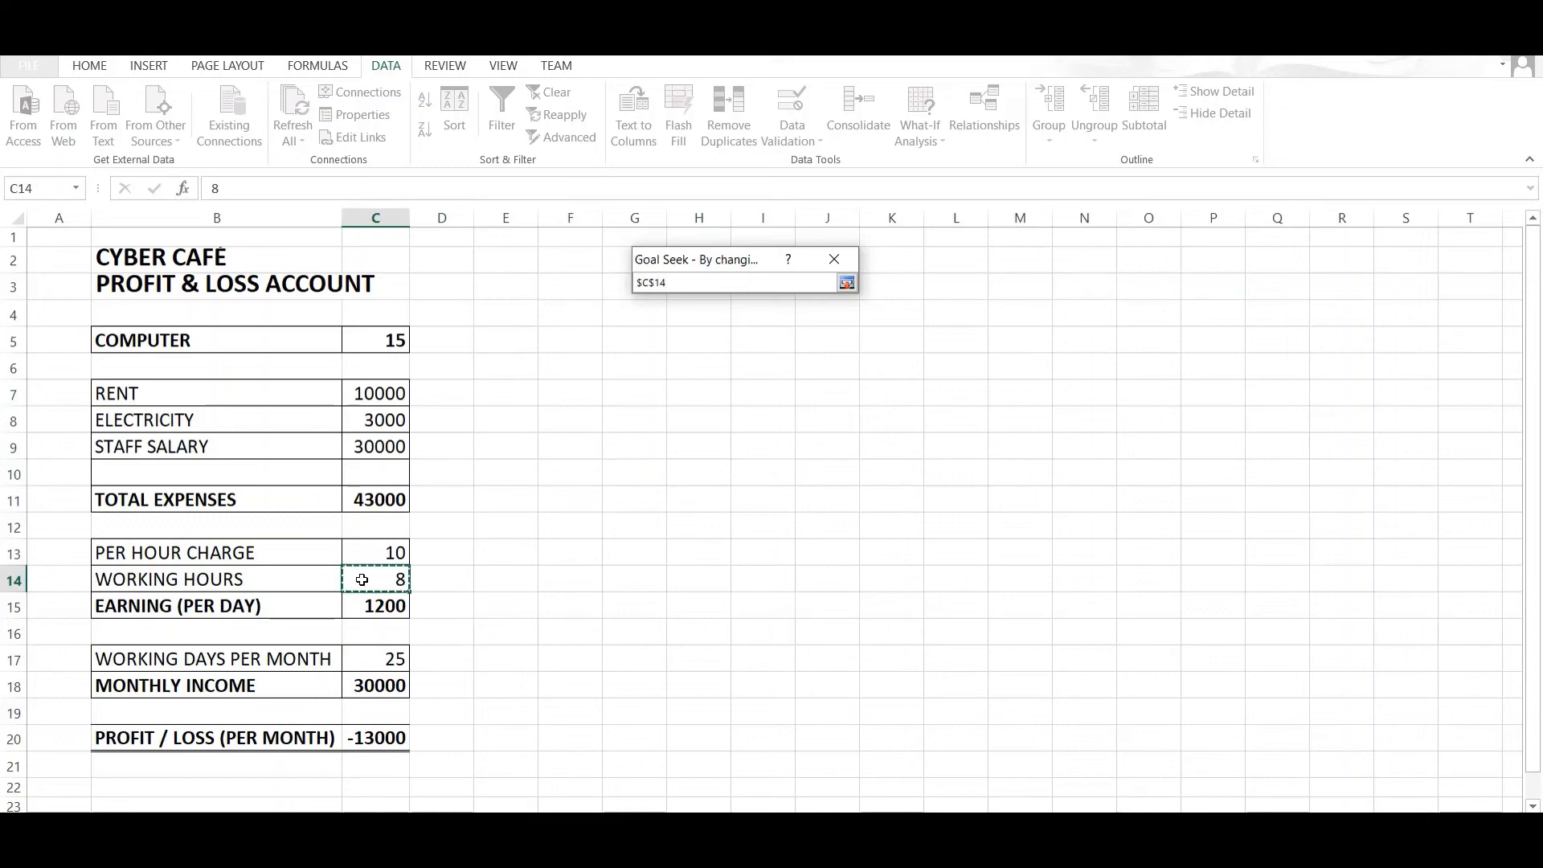
key(Return)
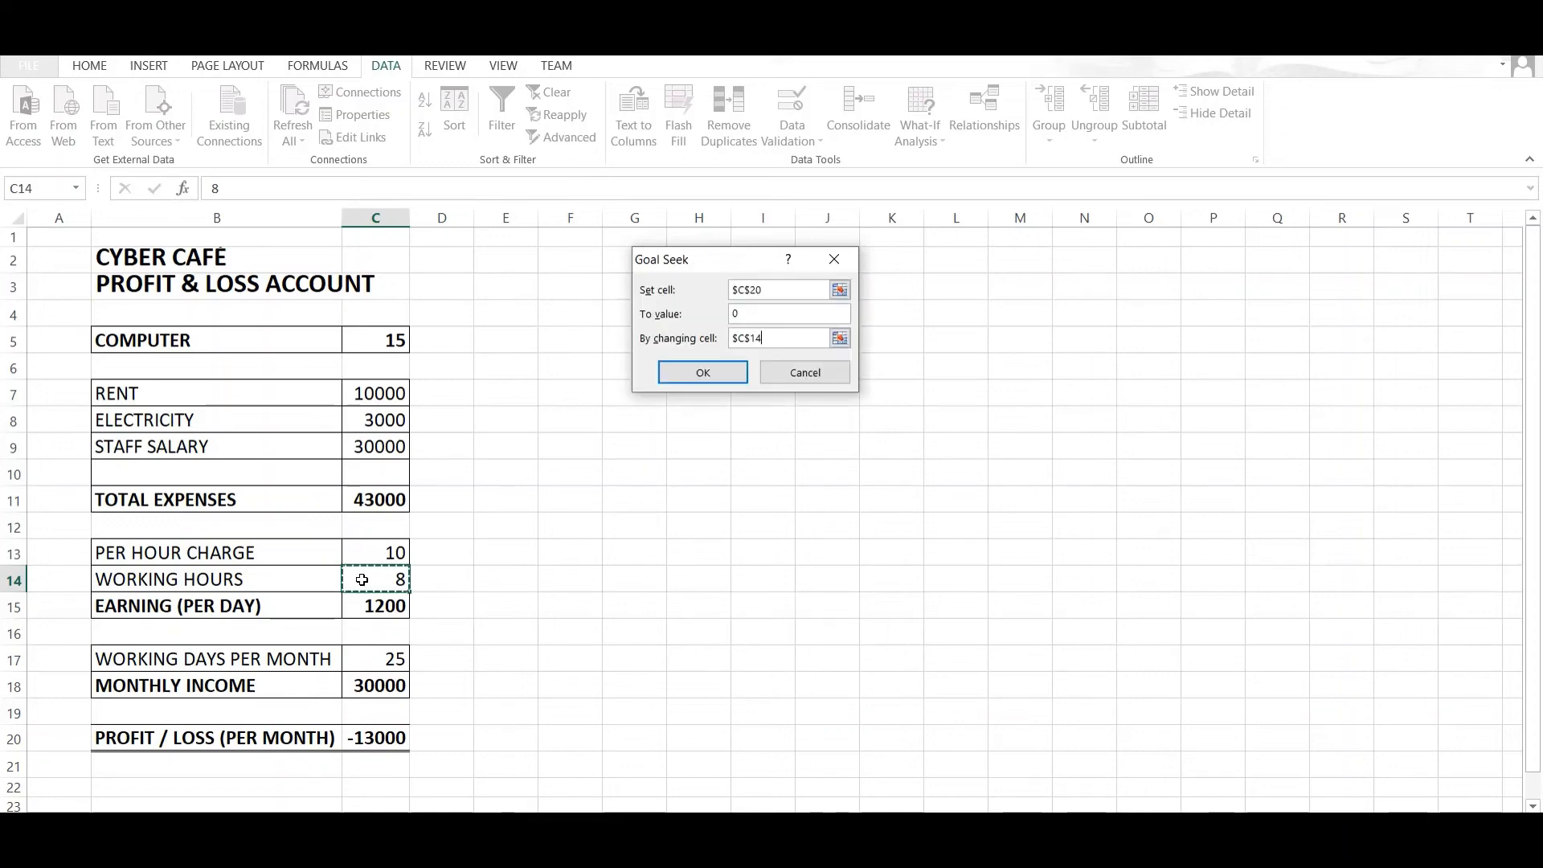
click(696, 375)
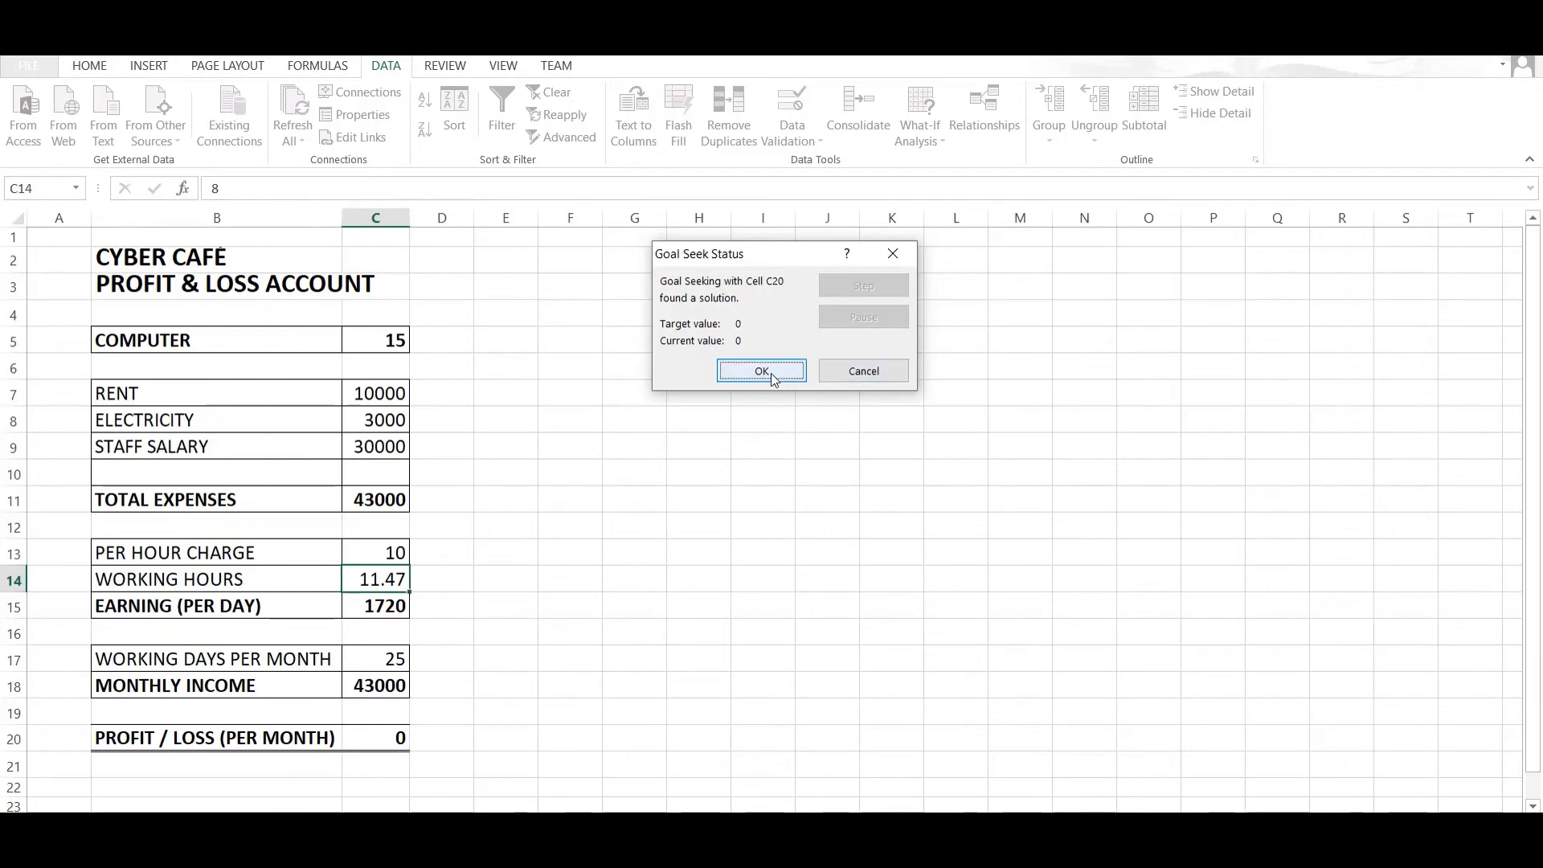
click(832, 377)
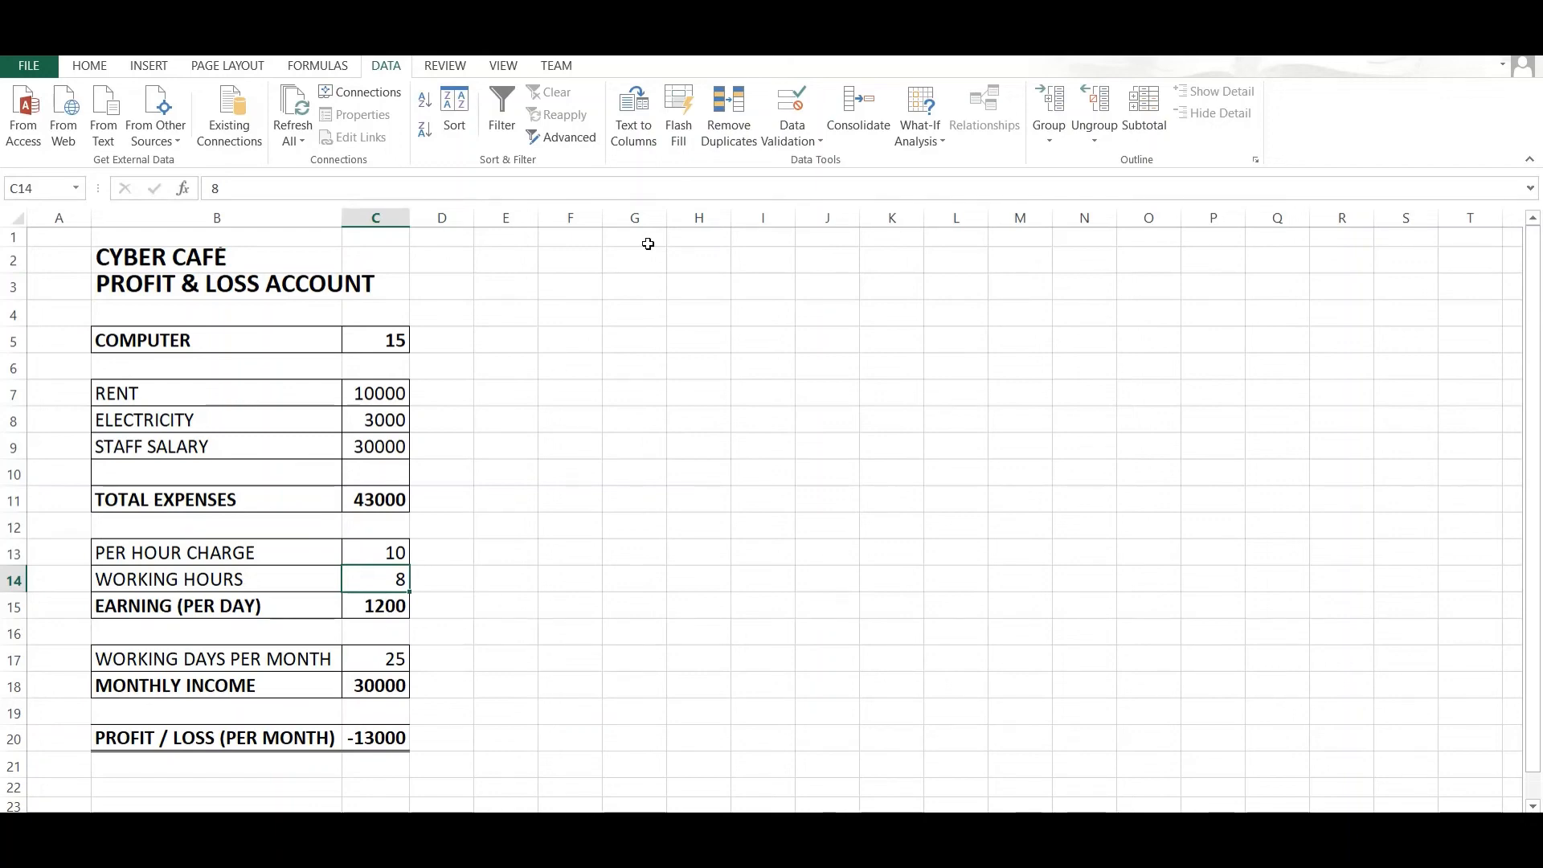
Step: Run Goal Seek to bring the profit/loss in C20 to 5000 by changing the working hours in C14, and keep the solution
click(924, 151)
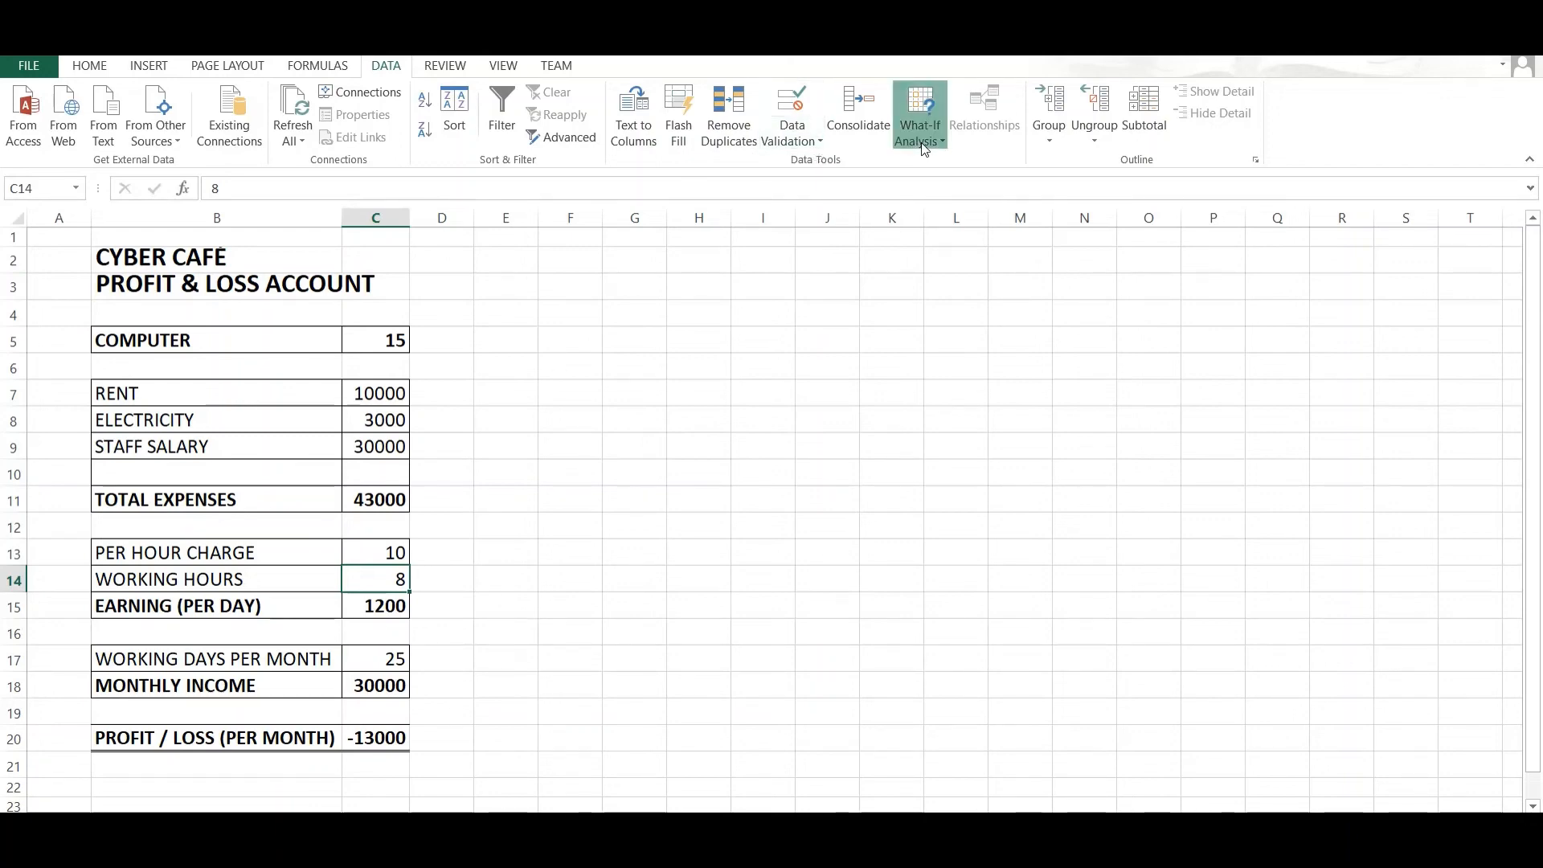
click(935, 187)
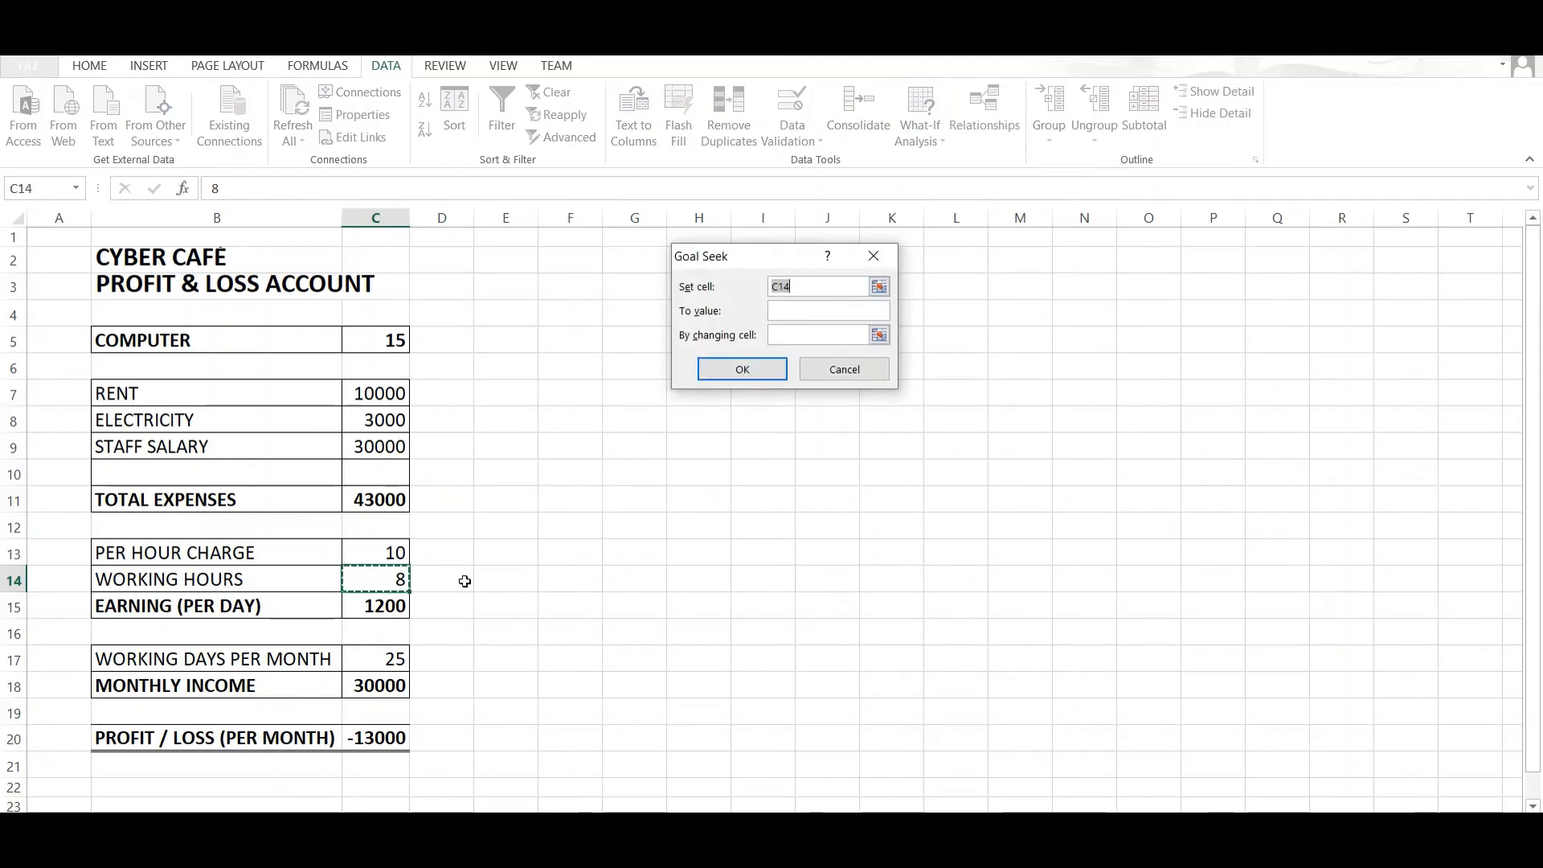
click(362, 734)
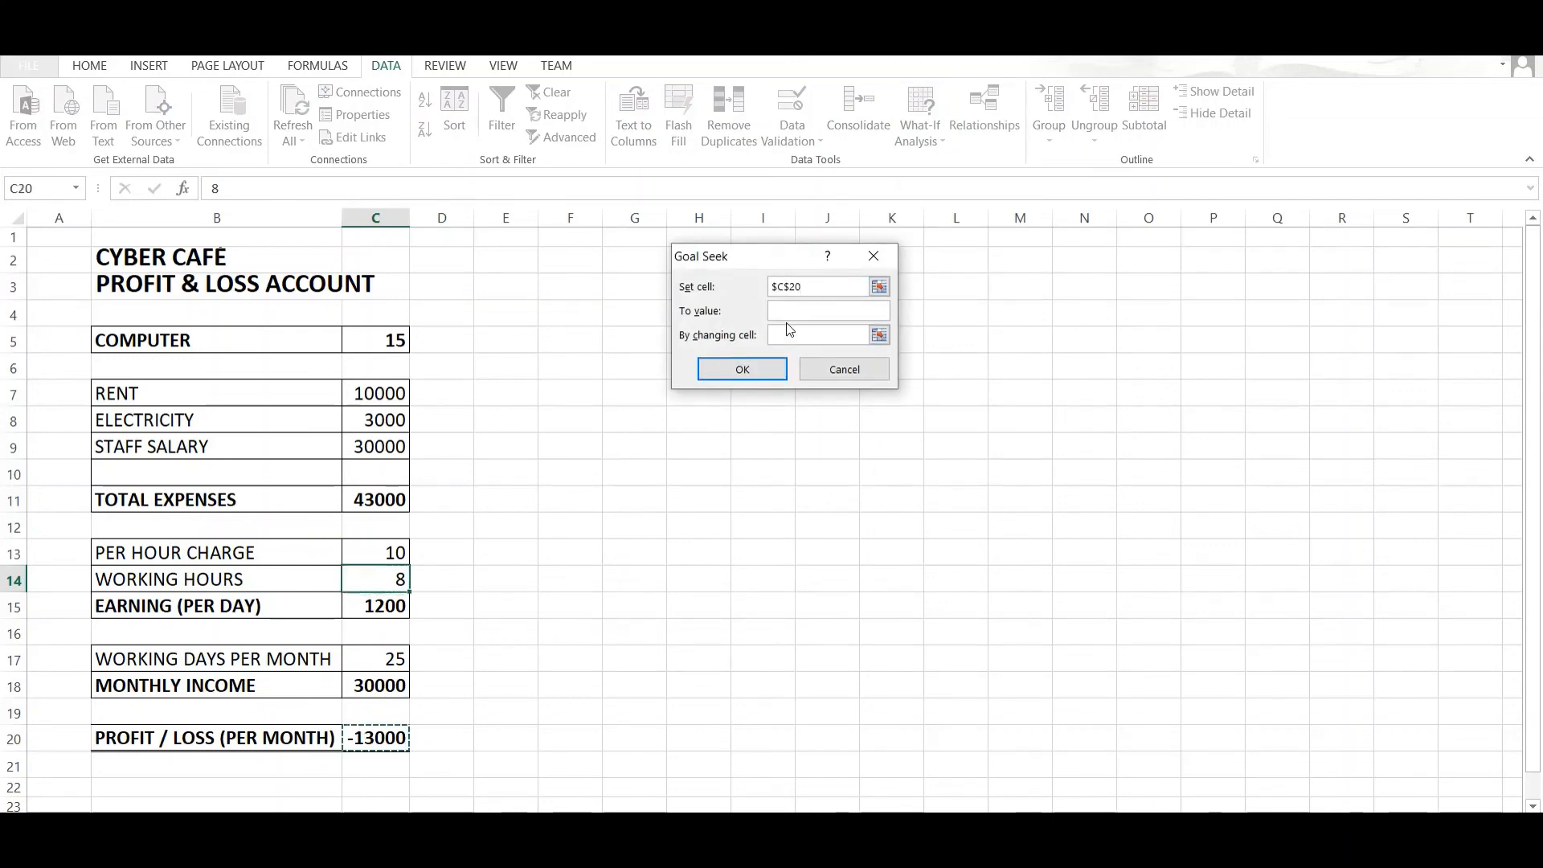
click(805, 312)
text(5000)
click(877, 336)
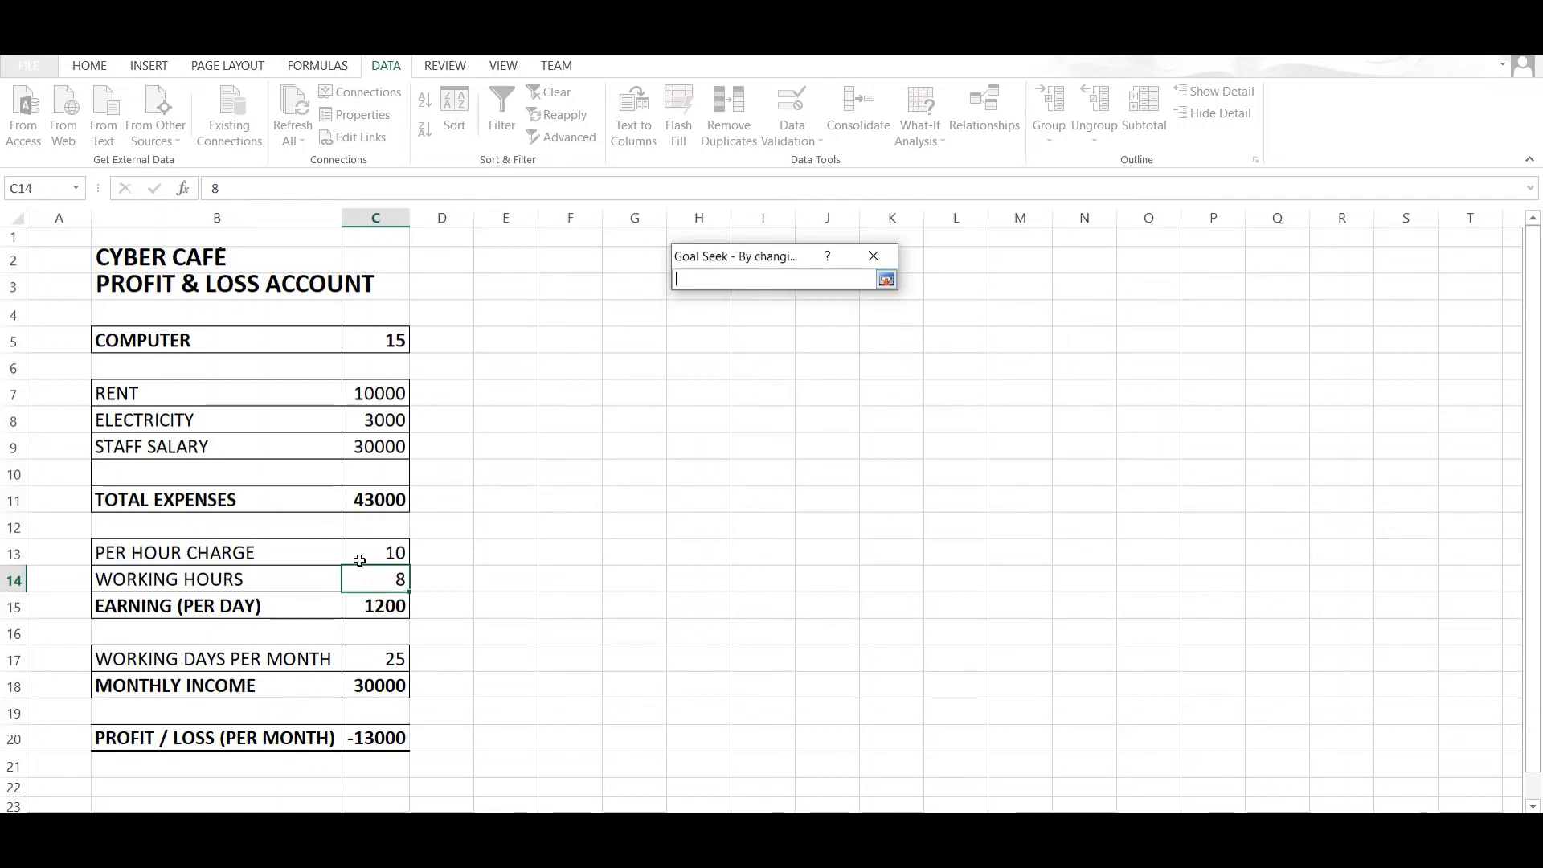
click(356, 573)
key(Return)
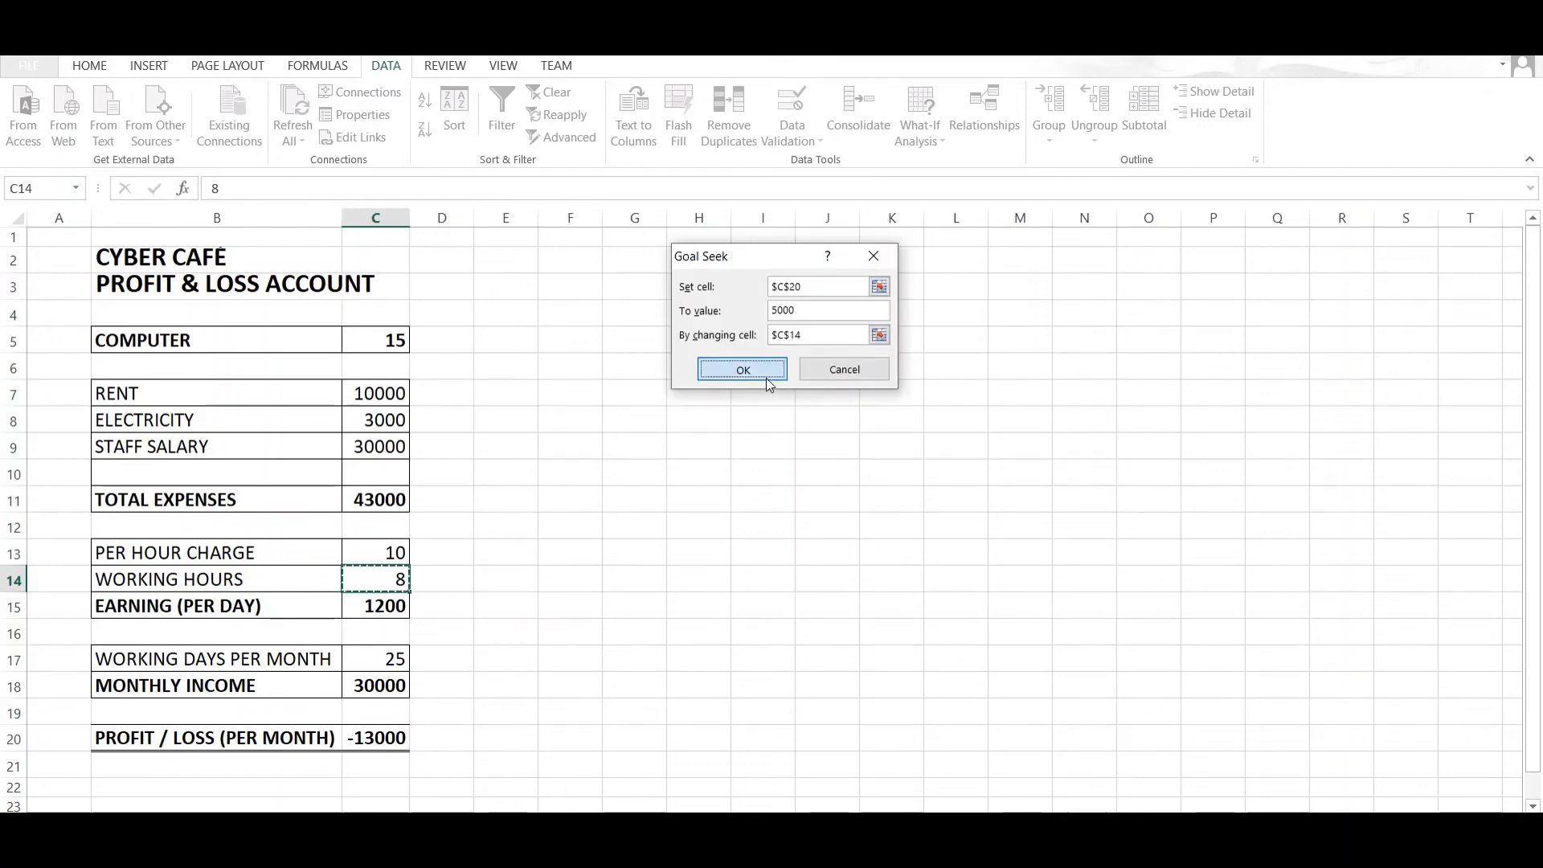
click(765, 377)
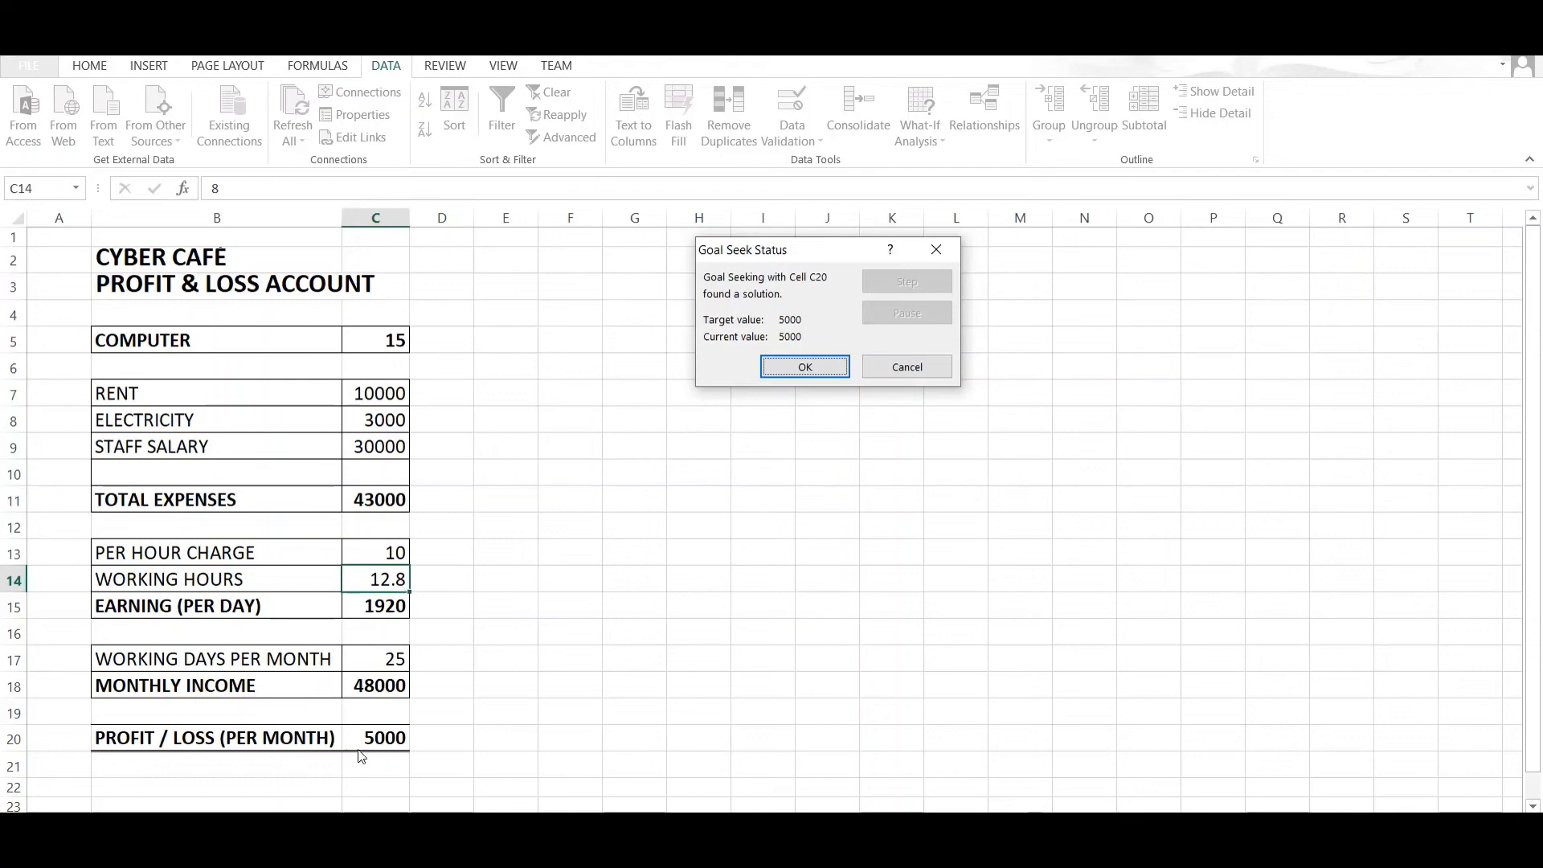
click(801, 367)
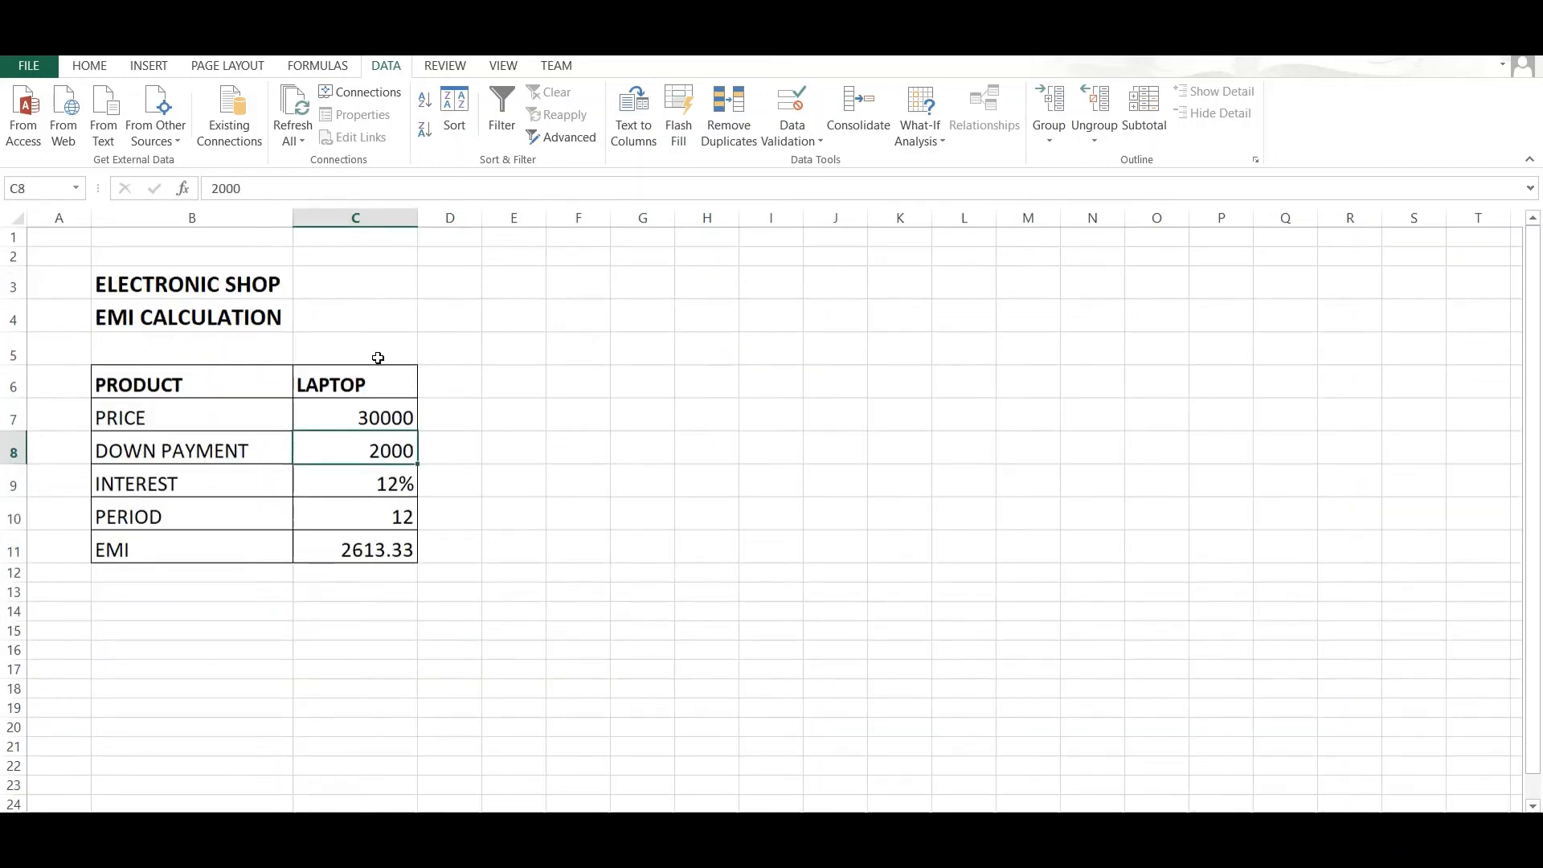
Step: Examine the electronic shop's EMI calculation headings and the laptop's down payment, interest and period entries
click(205, 281)
key(Down)
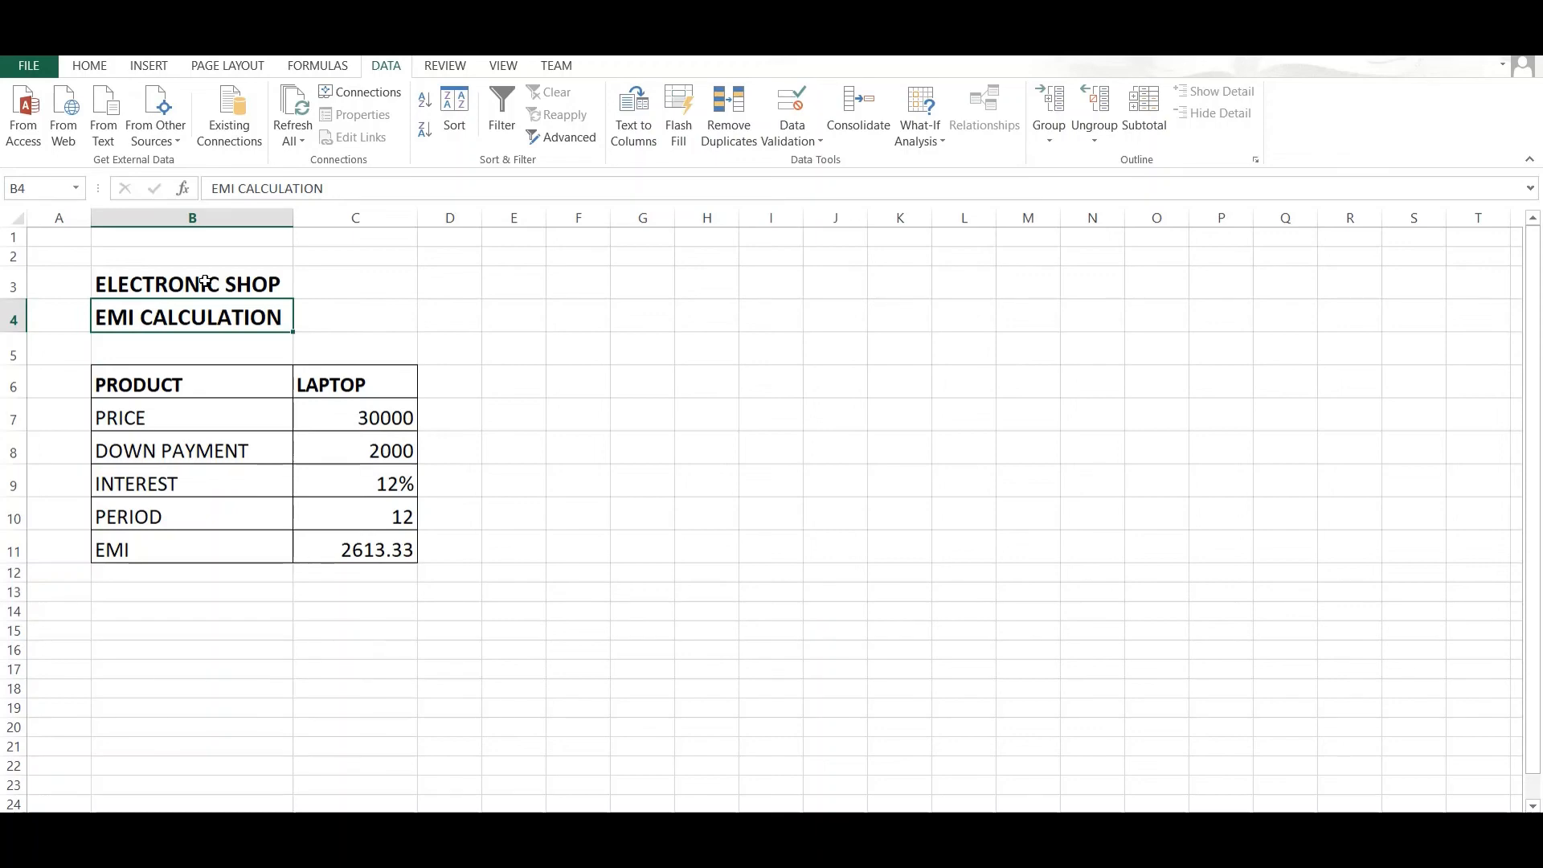
key(Down)
key(Down)
key(Down)
key(Down)
key(Right)
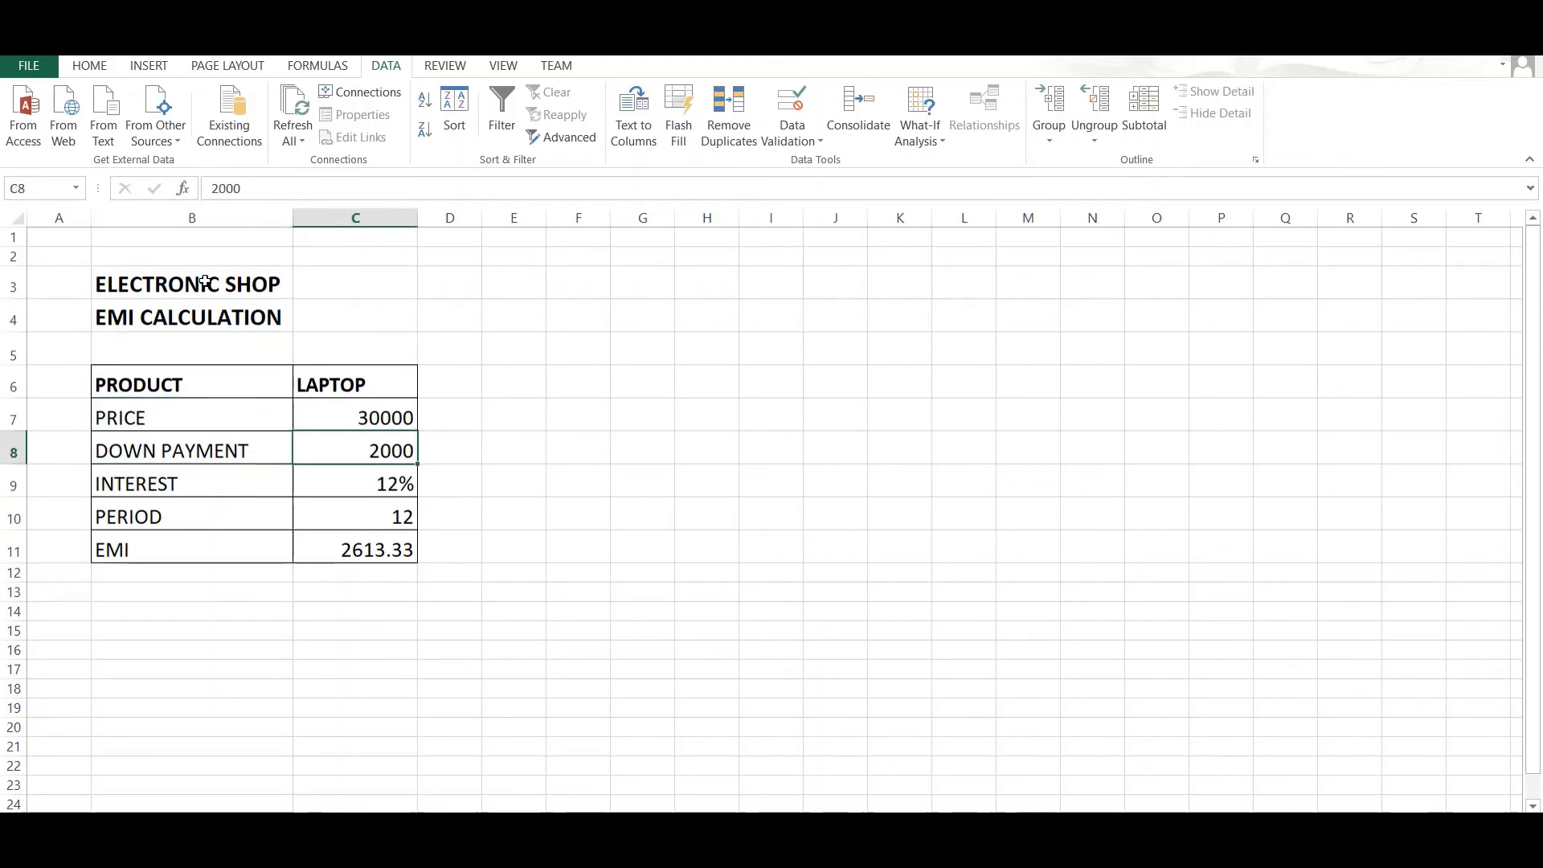
key(Down)
key(Down)
key(Down)
key(Up)
key(Up)
key(Up)
key(Down)
key(Down)
key(Down)
key(Up)
key(Up)
key(Up)
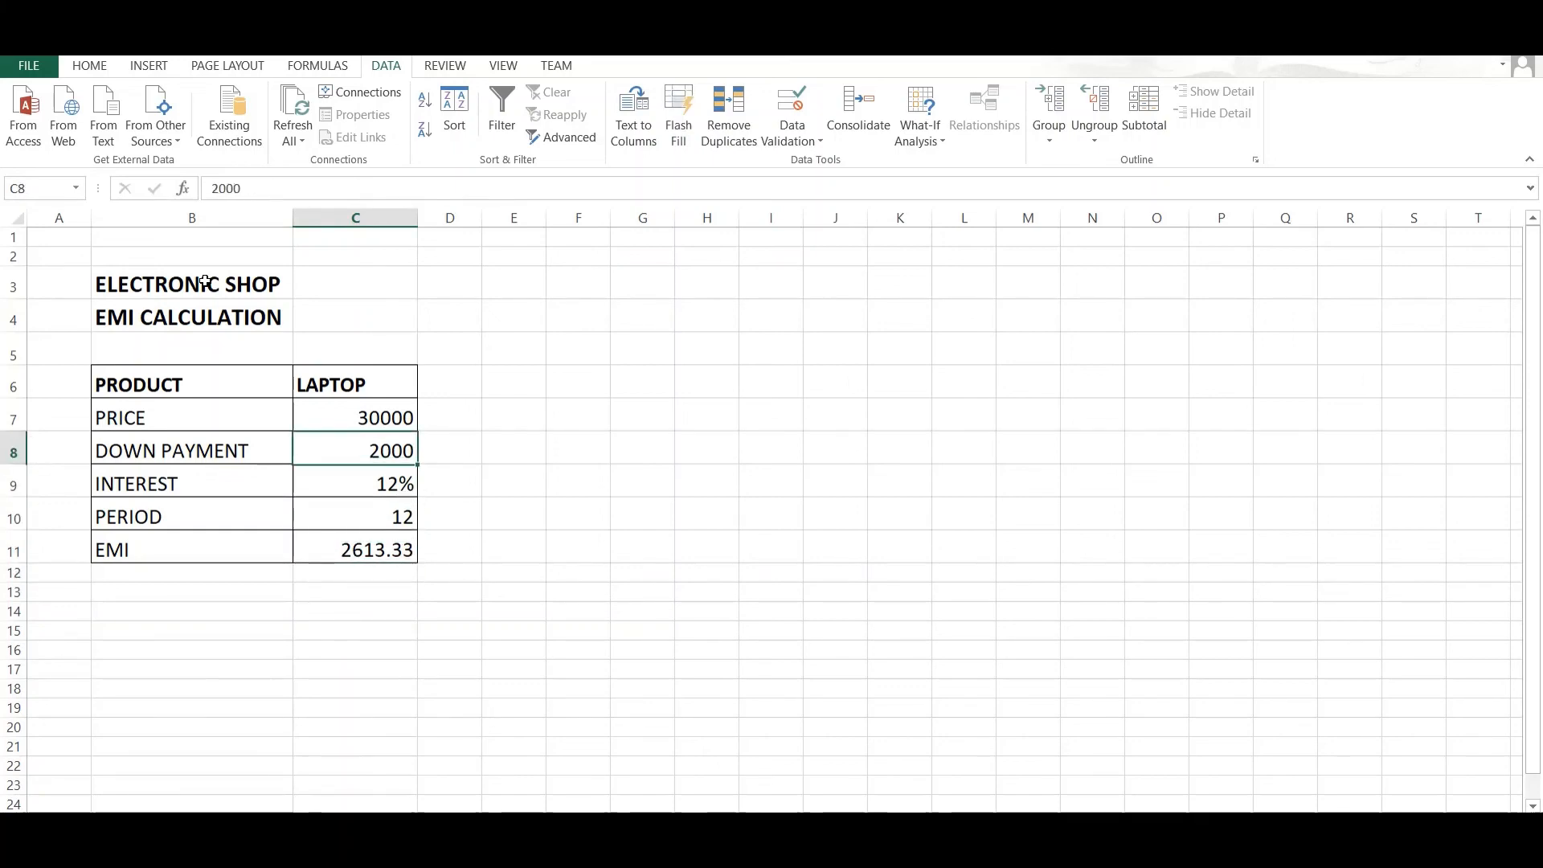
Step: Examine the EMI formula in C11 together with the period, interest and down payment cells above it
key(Down)
key(Down)
key(Down)
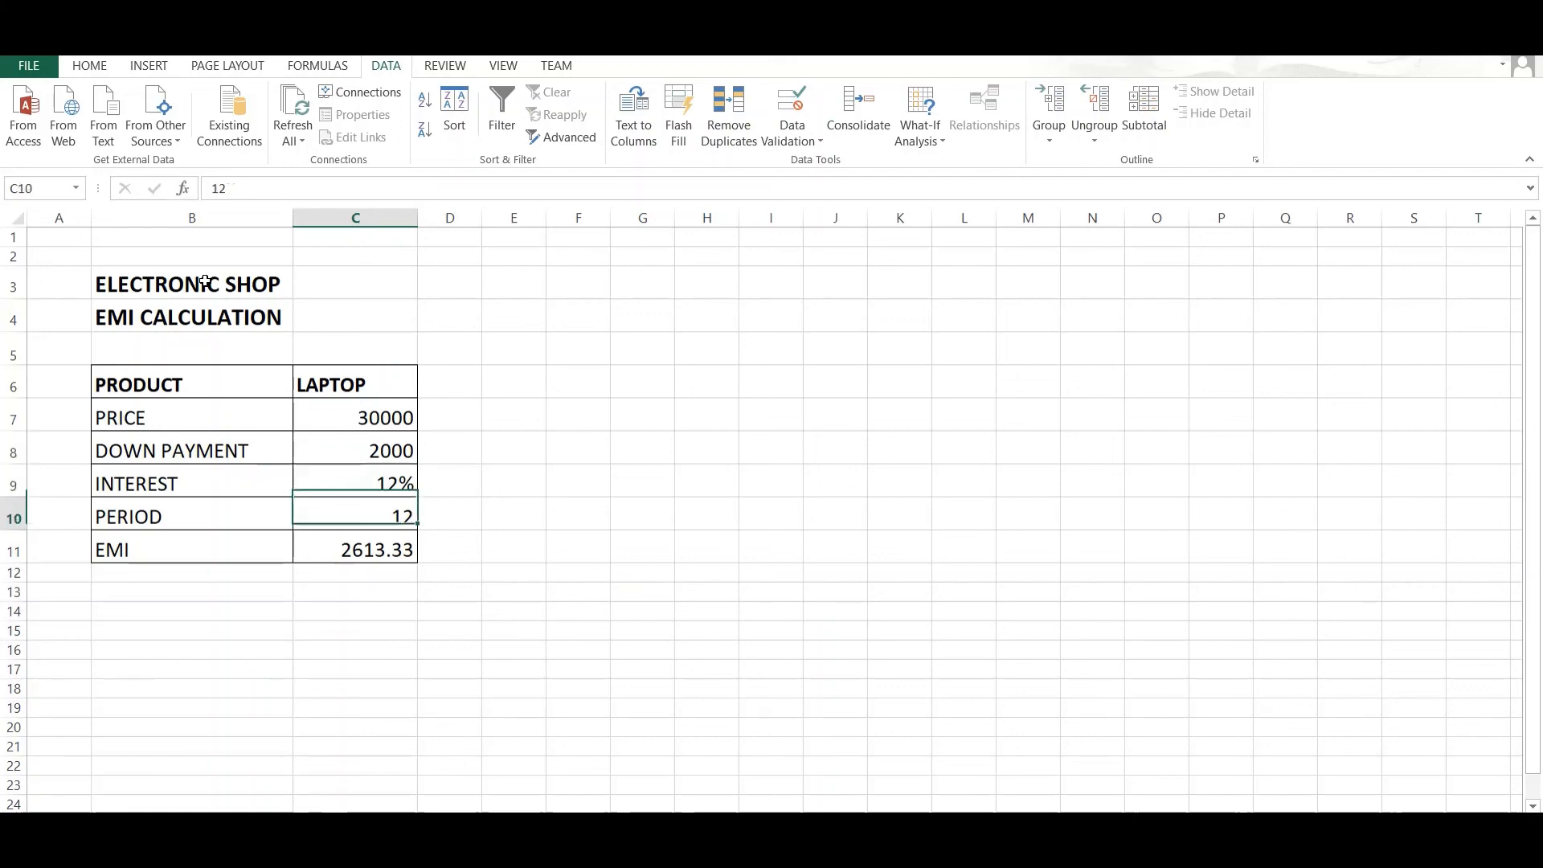
key(Left)
key(Right)
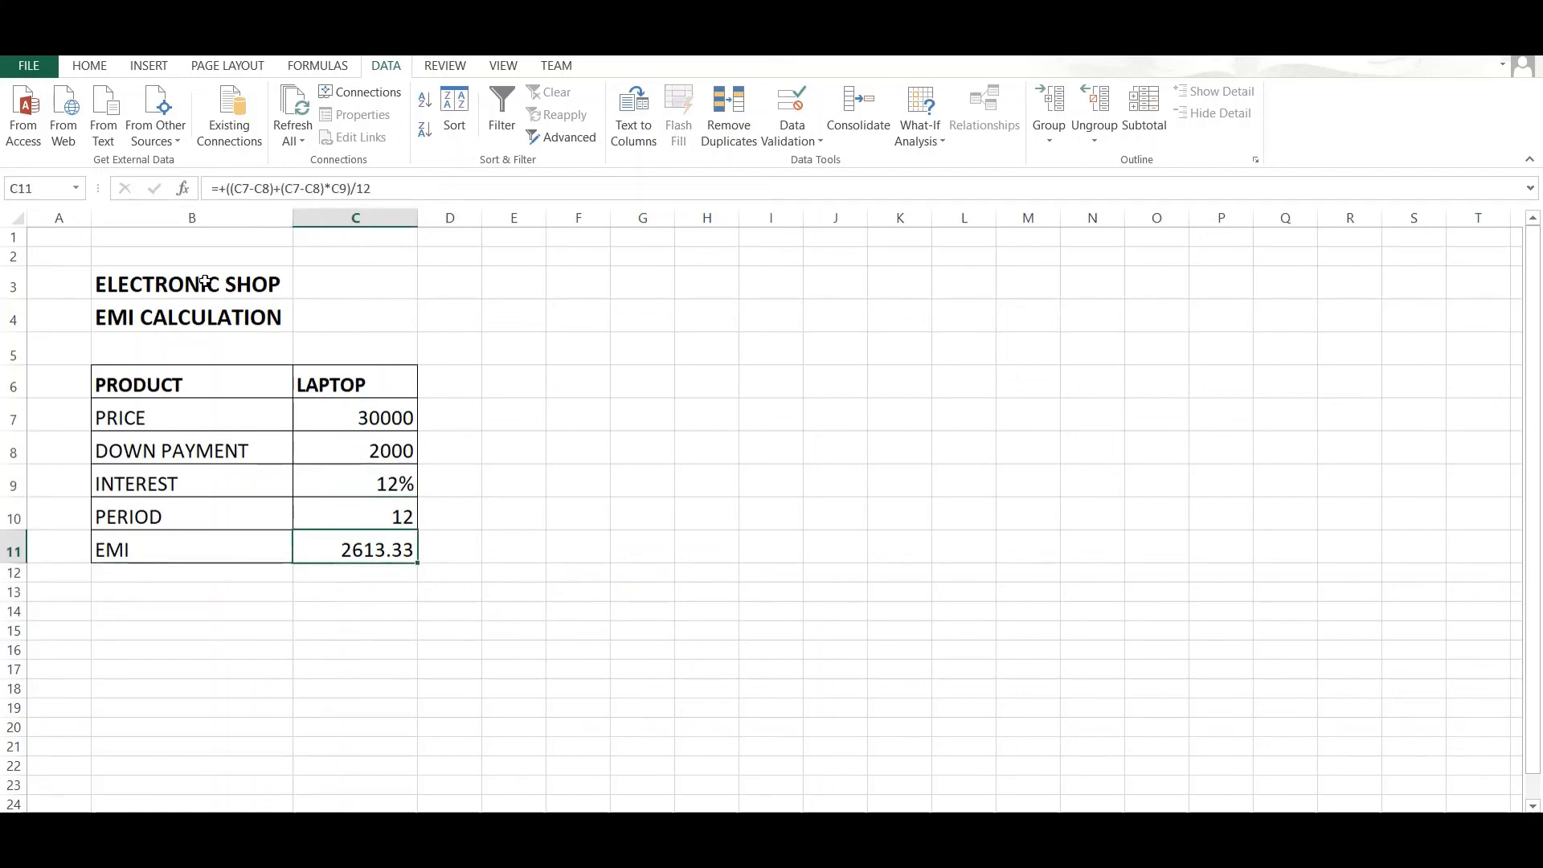
key(Down)
key(Down)
key(Down)
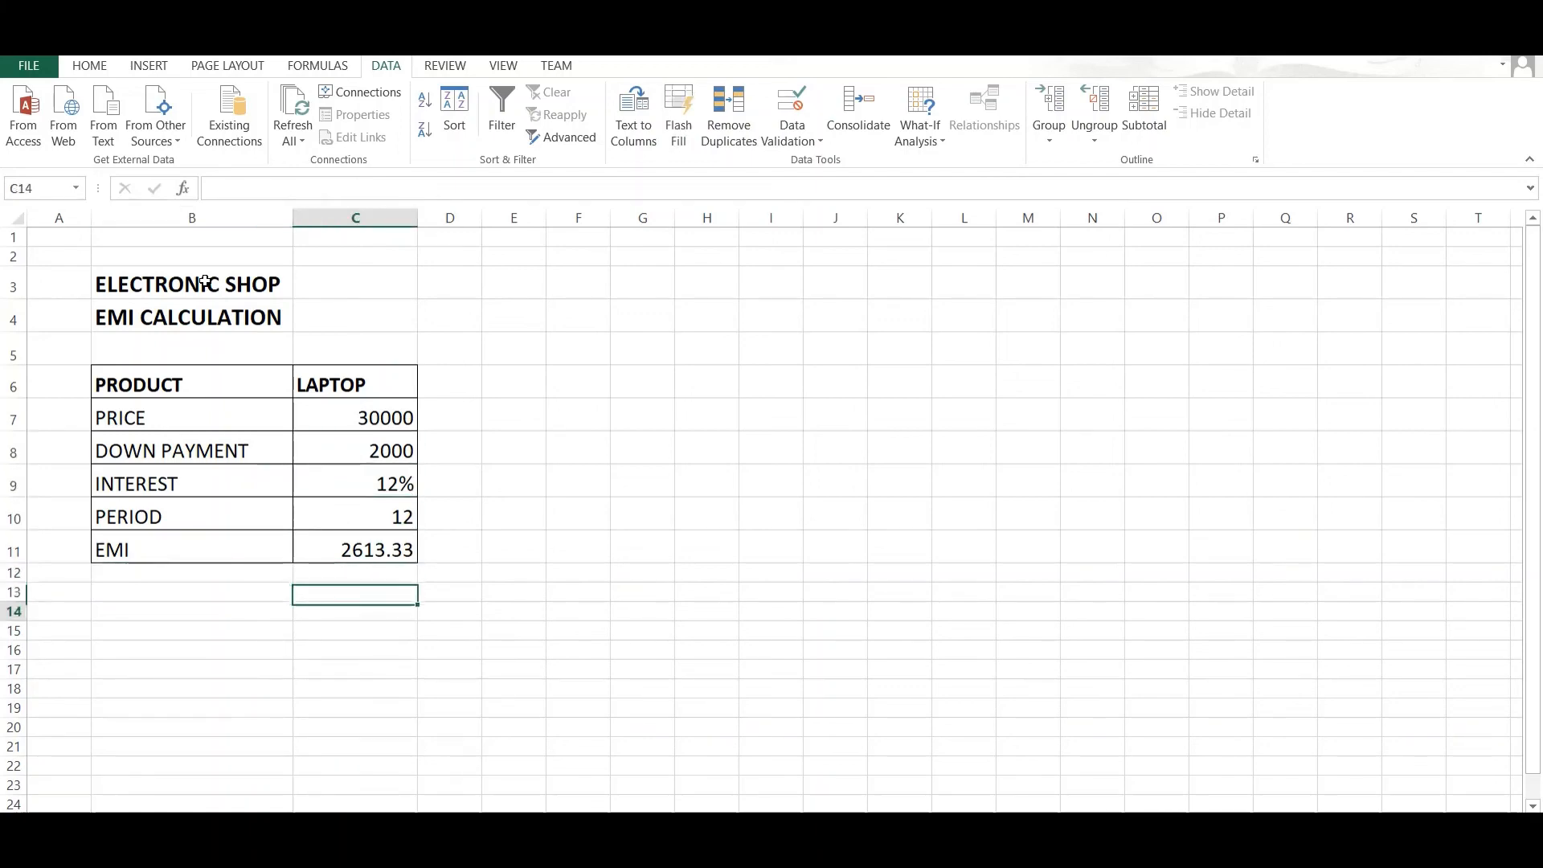
key(Up)
key(Up)
key(Up)
key(Up)
key(Up)
key(Up)
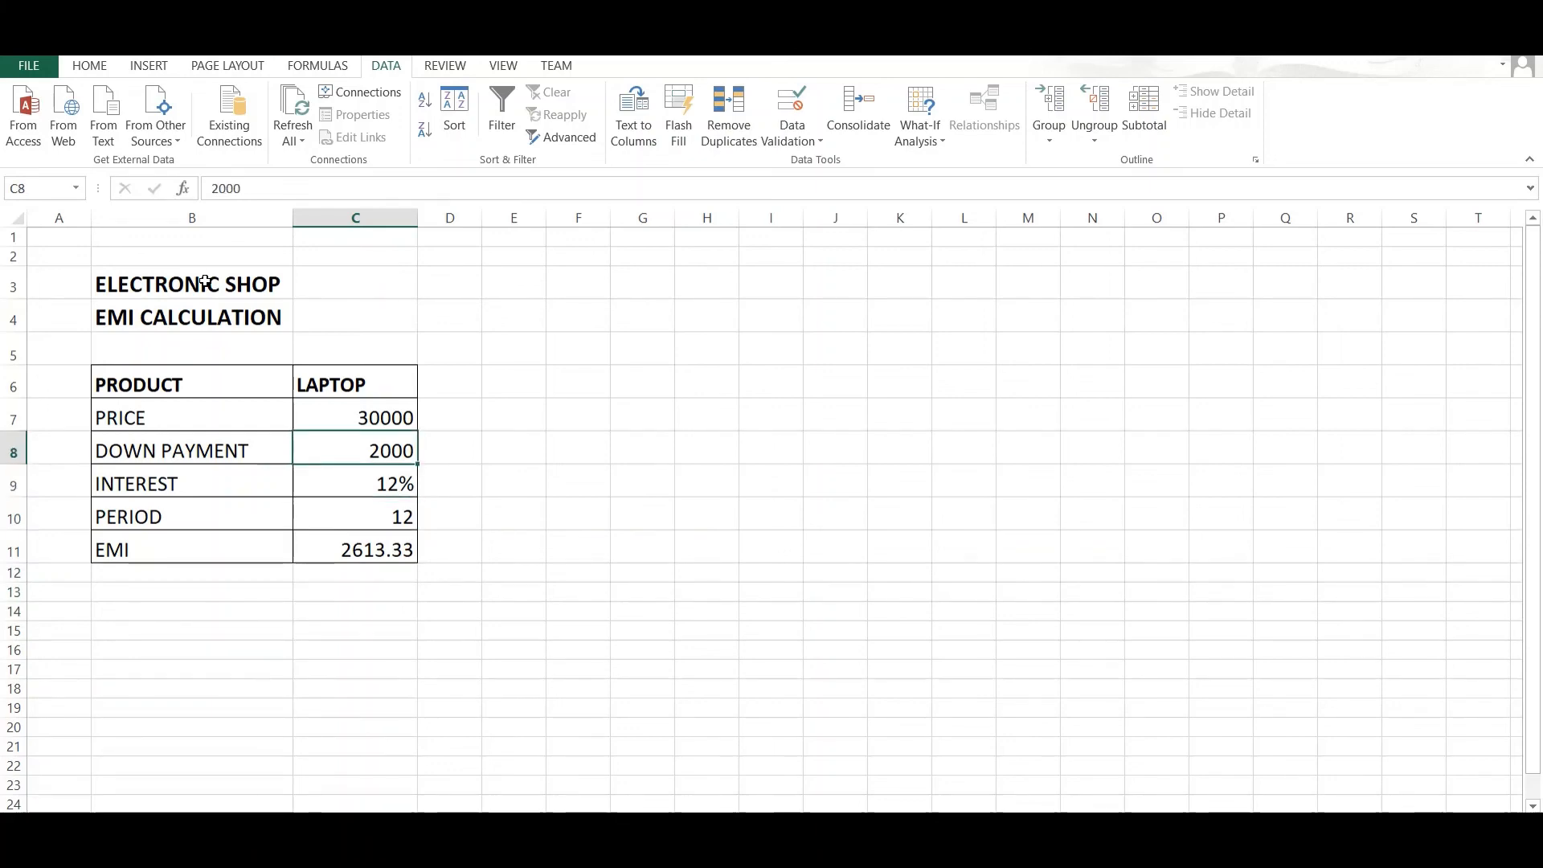
key(Down)
key(Down)
key(Down)
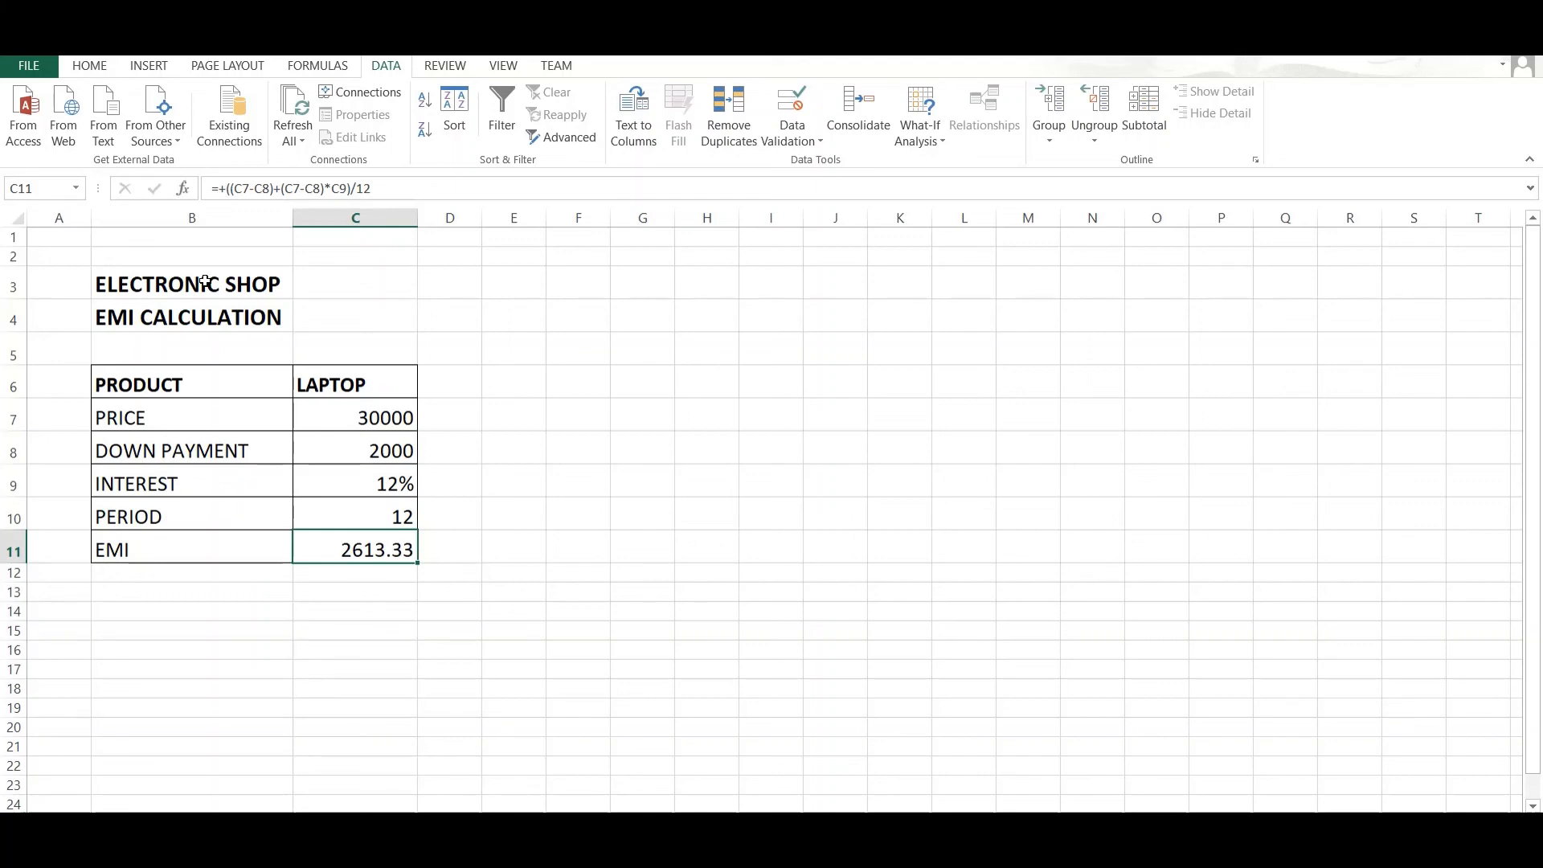
Step: Set the laptop's down payment in C8 to 2100
key(Up)
key(Up)
key(Up)
text(19)
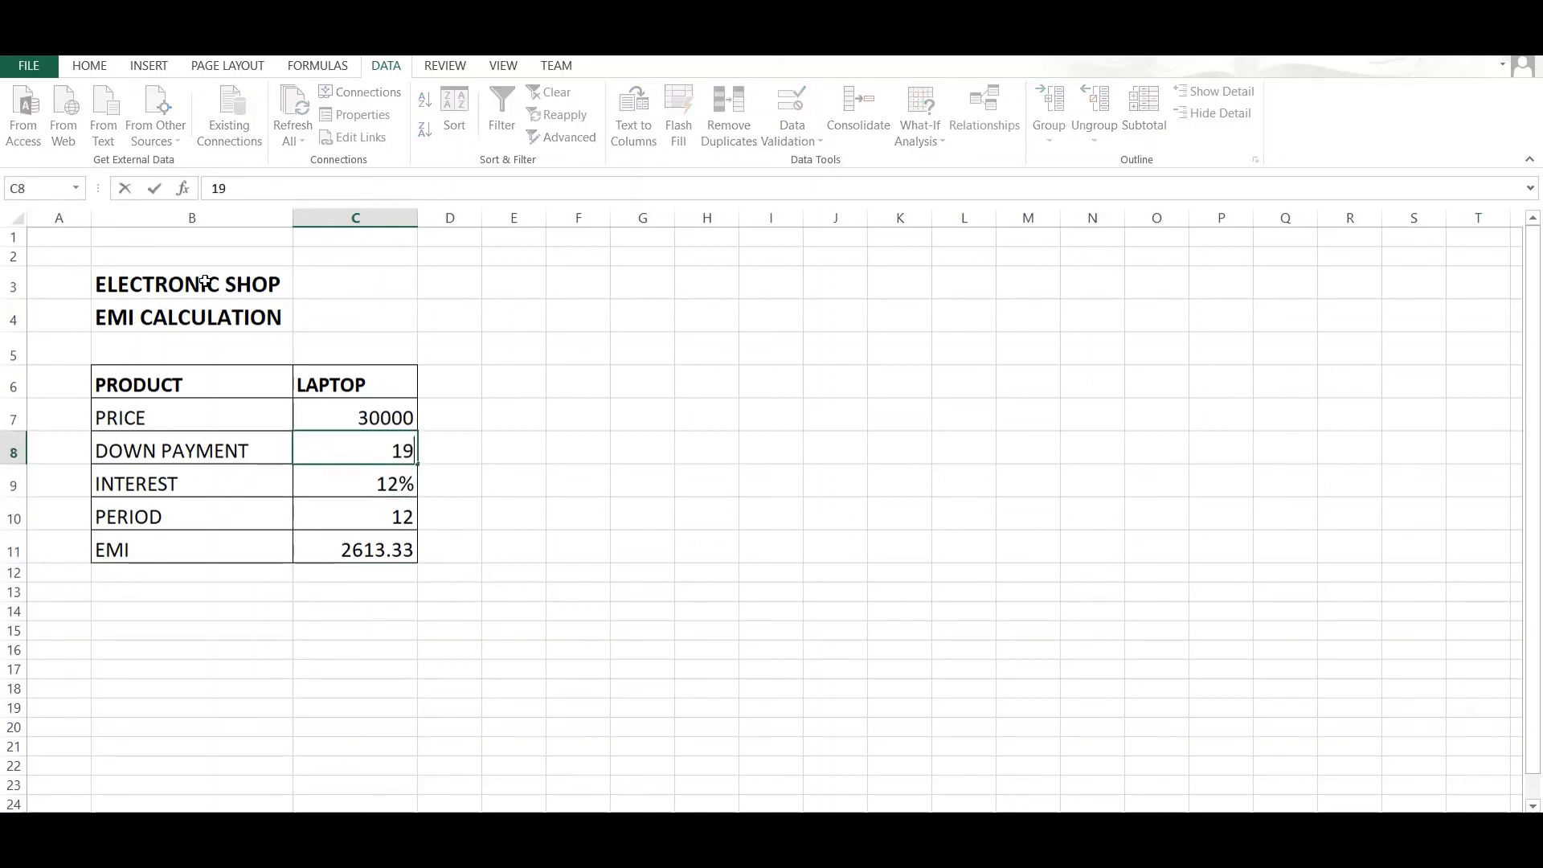
key(BackSpace)
key(BackSpace)
text(2100)
key(Return)
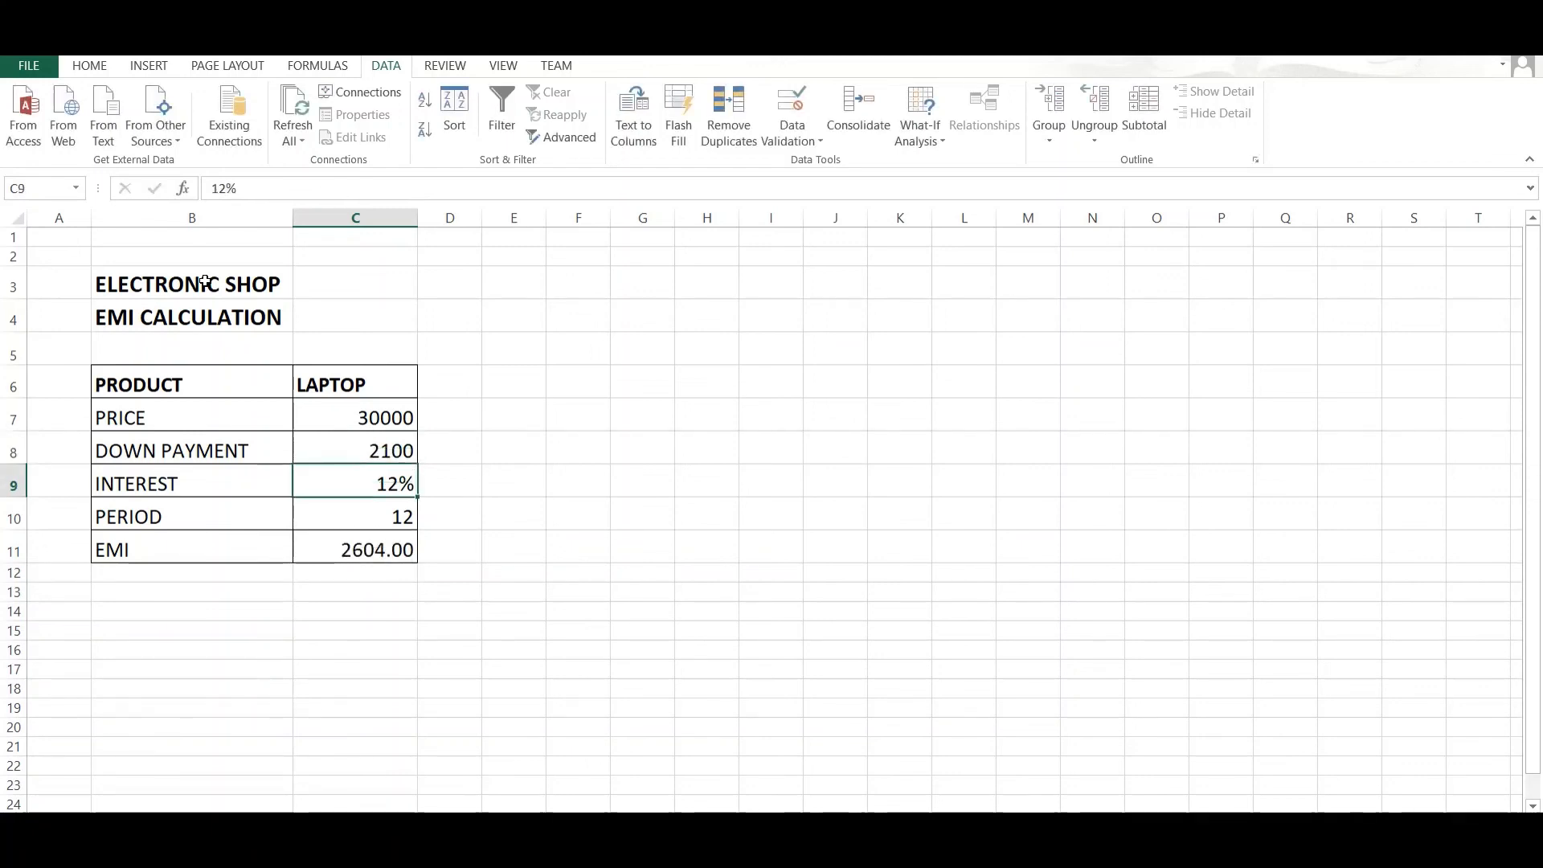
Step: Set the laptop's down payment in C8 to 2200
key(Up)
text(2200)
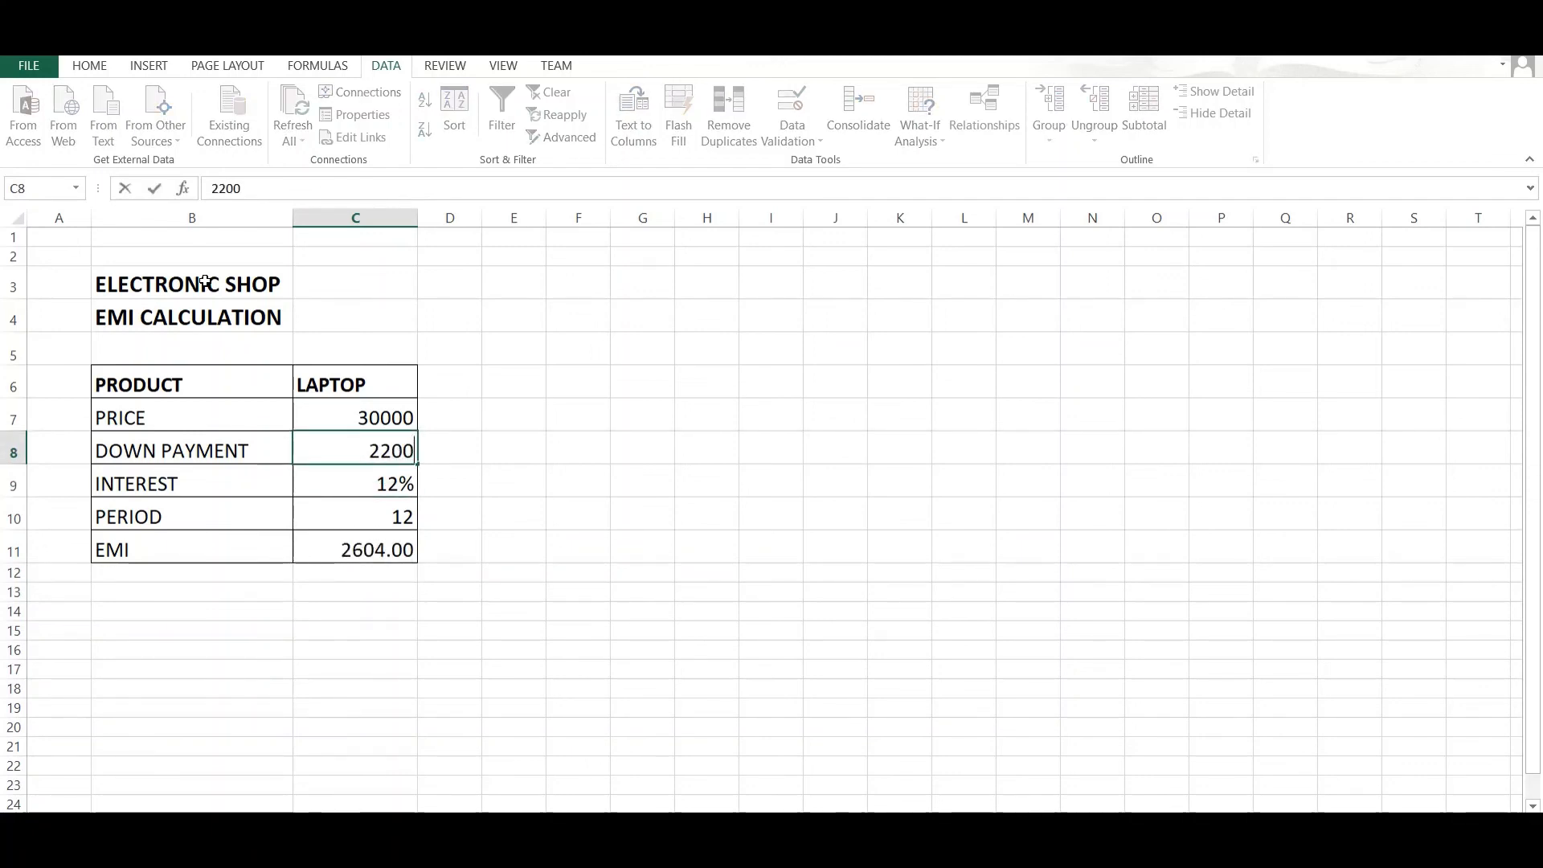
key(Return)
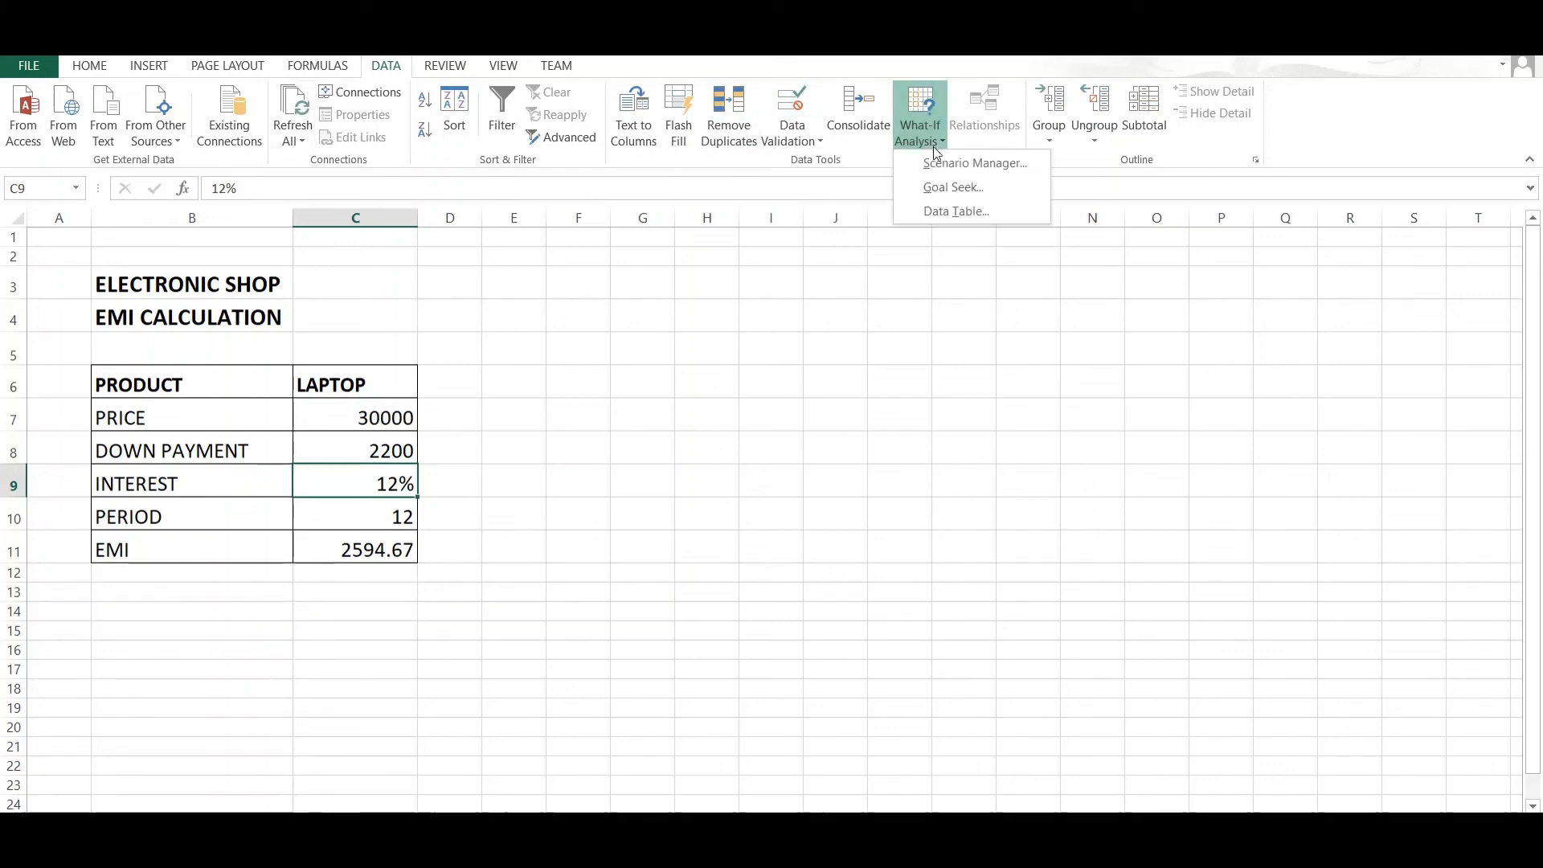
Step: Run Goal Seek to bring the EMI in C11 to 2500 by changing the down payment in C8, and discard the solution
click(948, 188)
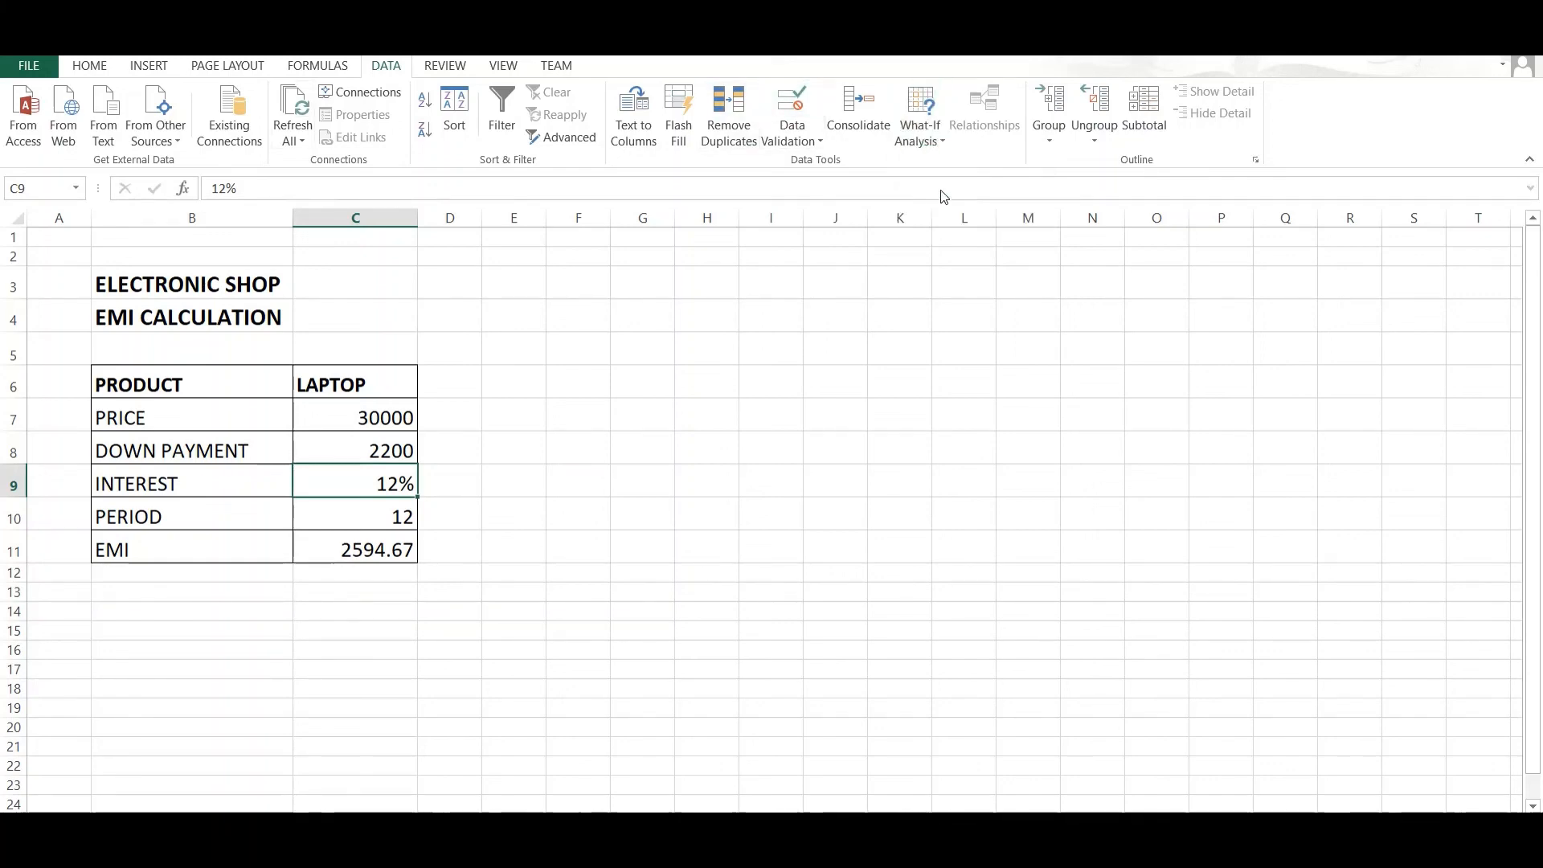
click(358, 552)
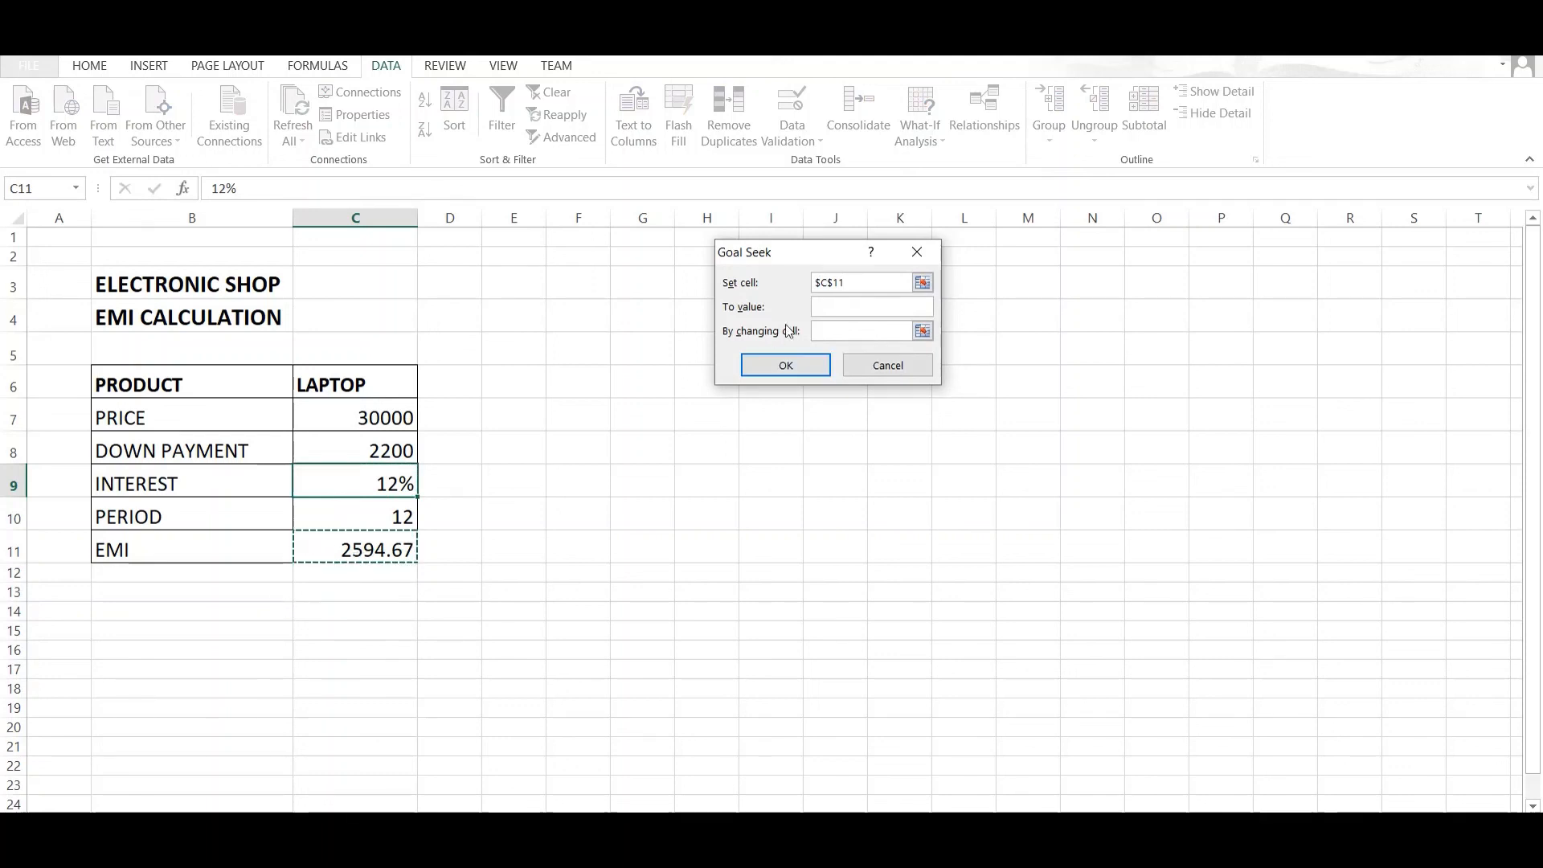
click(836, 309)
text(2500)
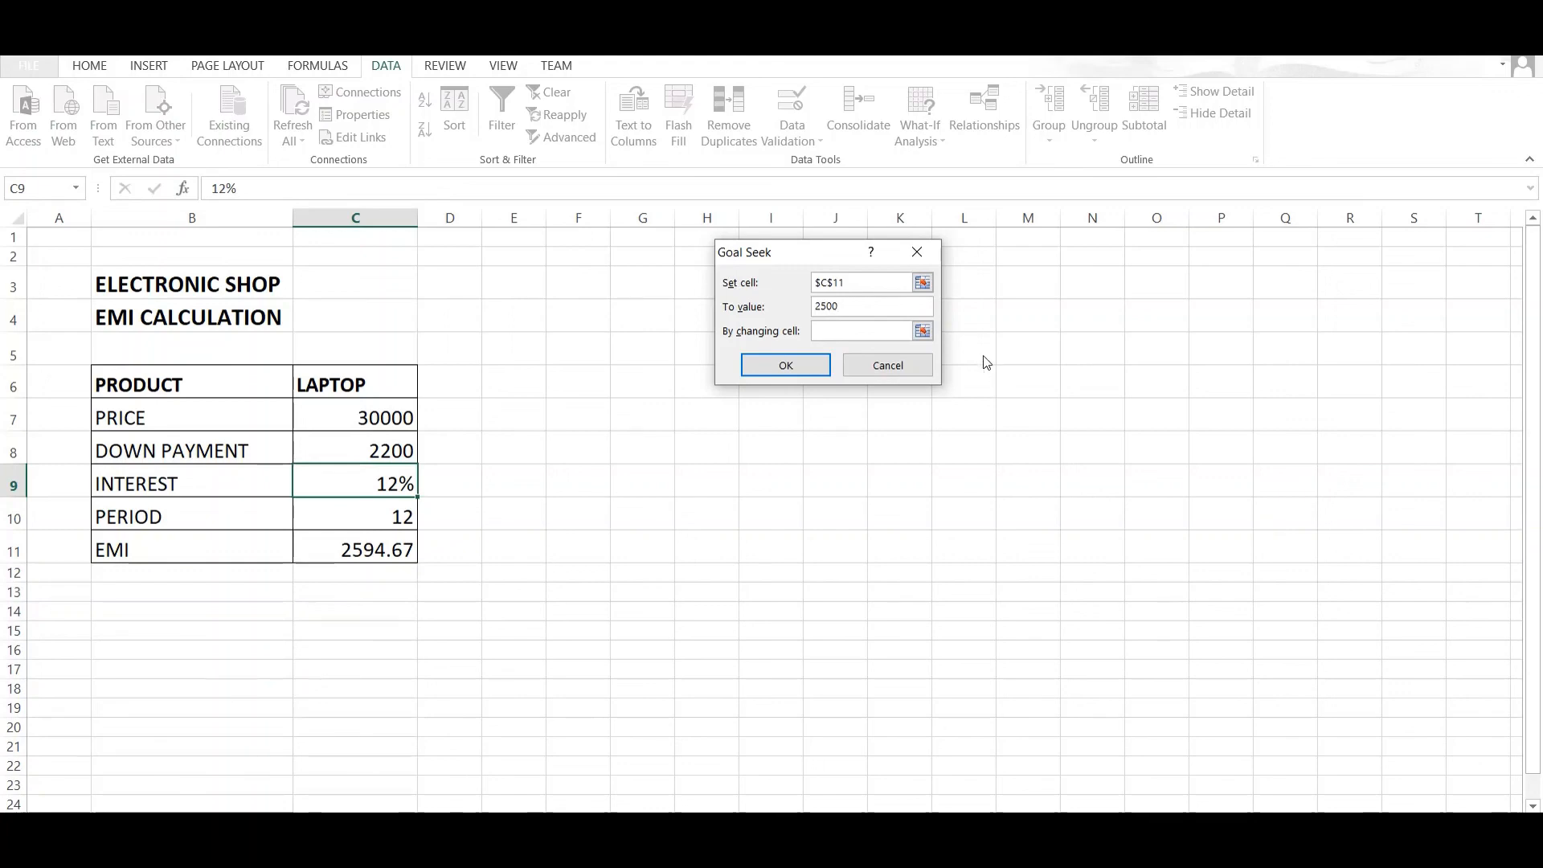
click(924, 331)
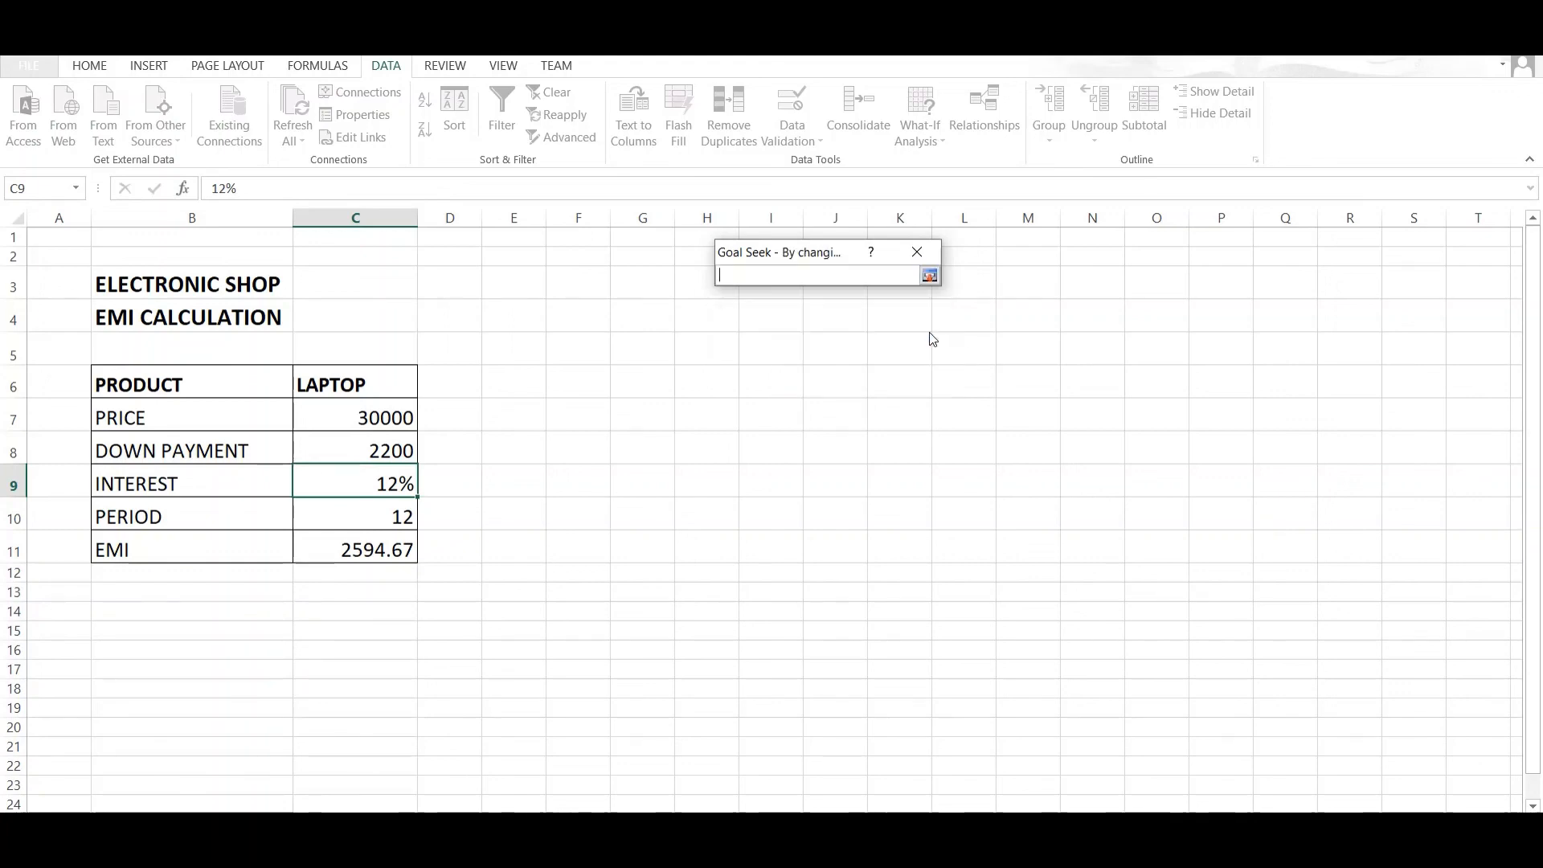
click(389, 446)
key(Return)
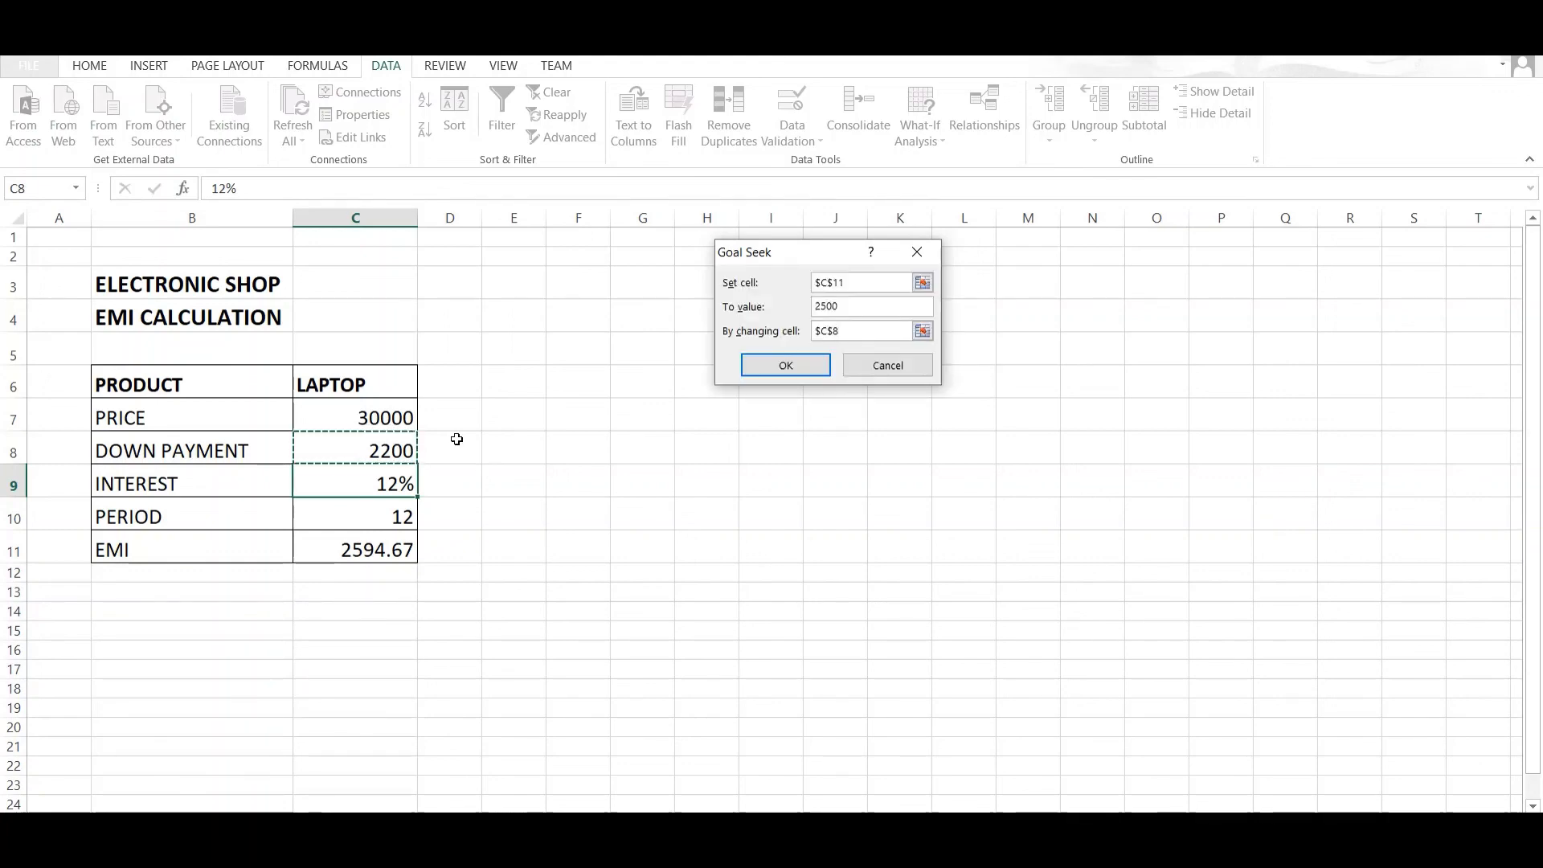
click(786, 366)
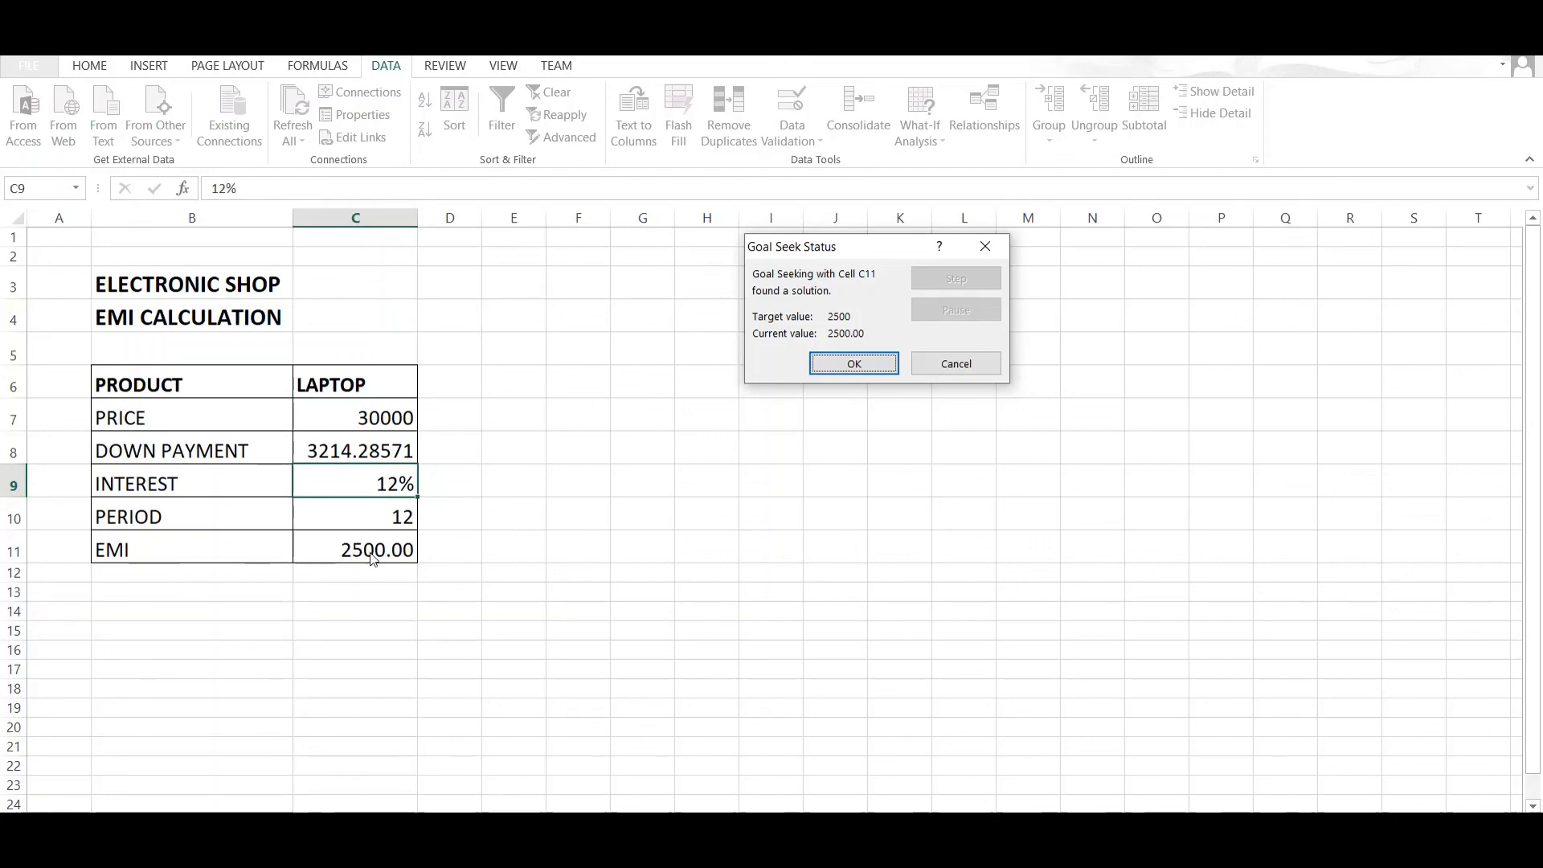
click(952, 366)
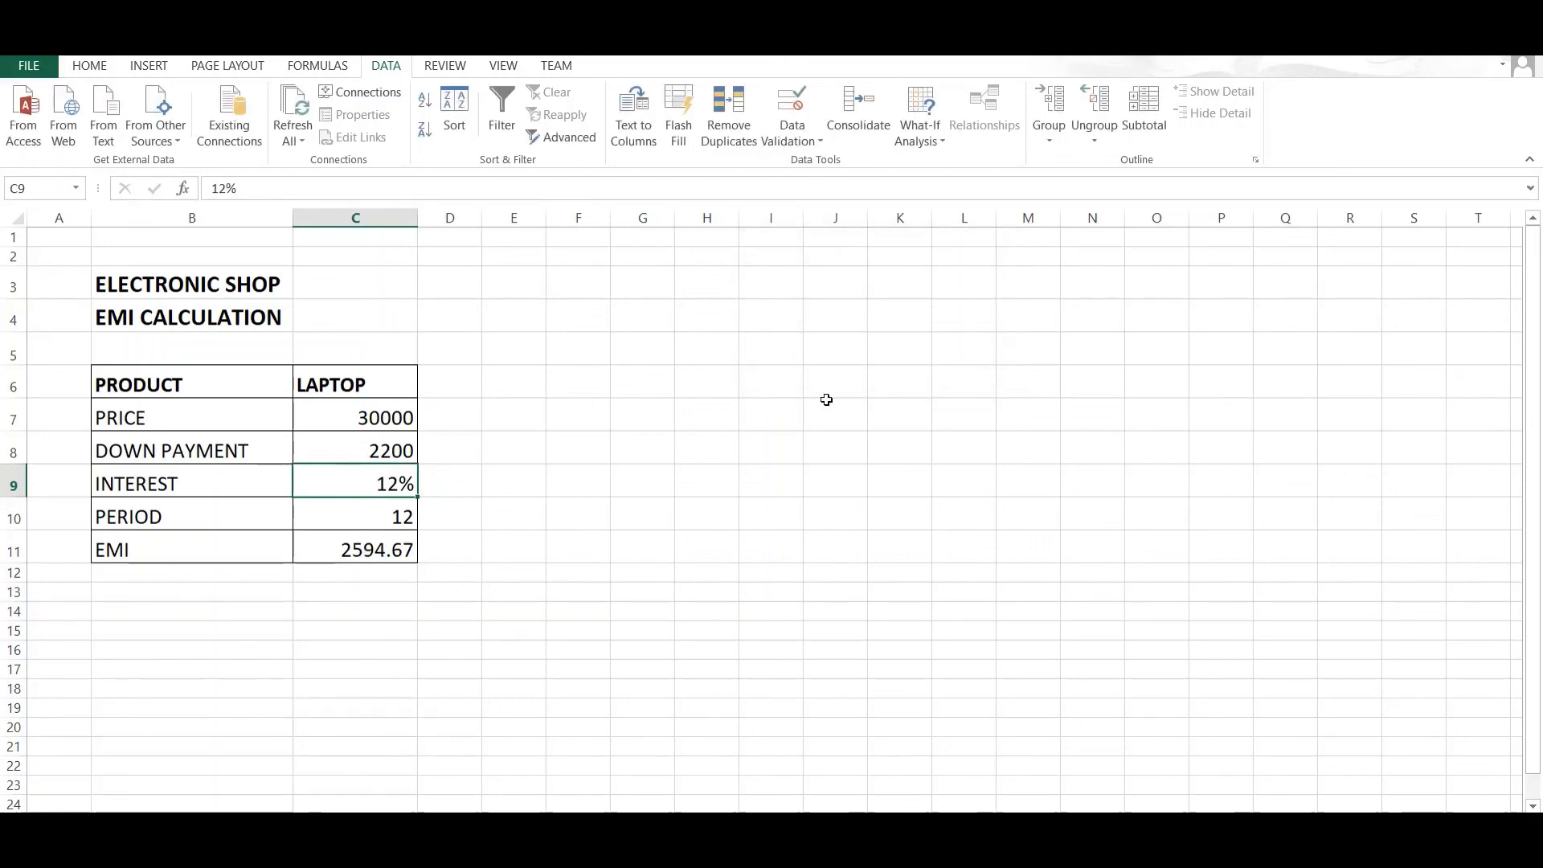
Step: Select the laptop's EMI cell C11 to examine its formula
click(384, 550)
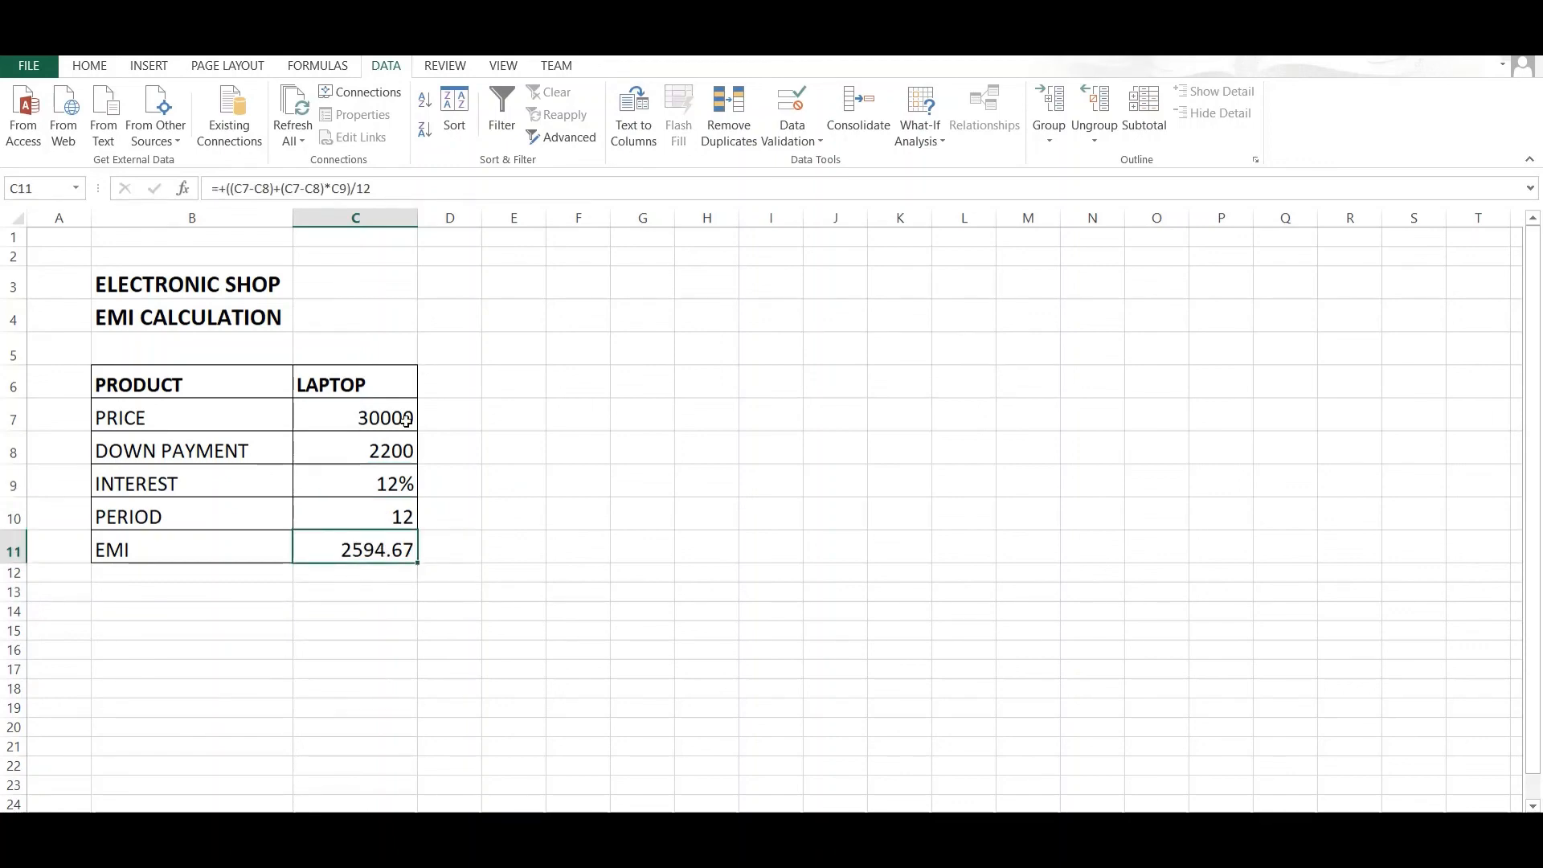